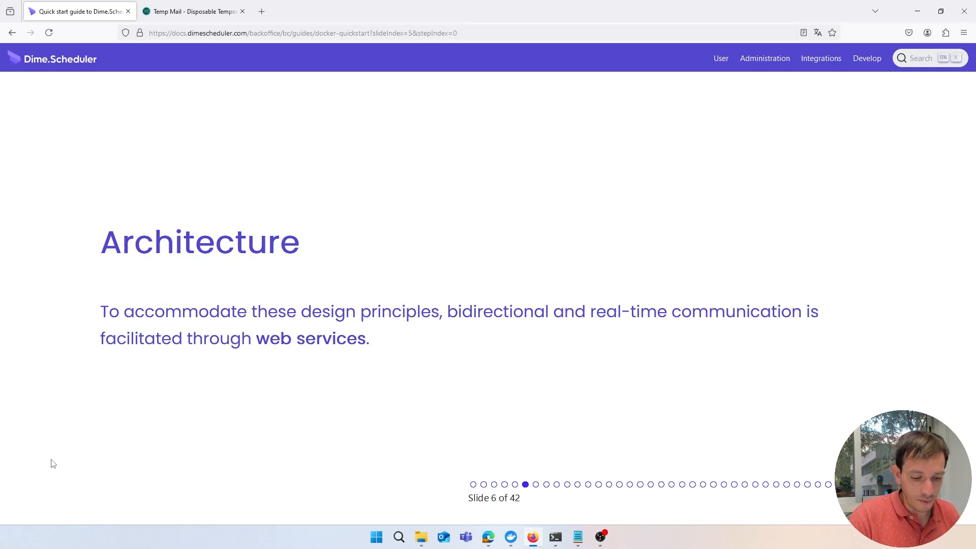
# Advance the deck to slide 7, the Backoffice system to Dime.Scheduler message flow
pyautogui.press('Right')
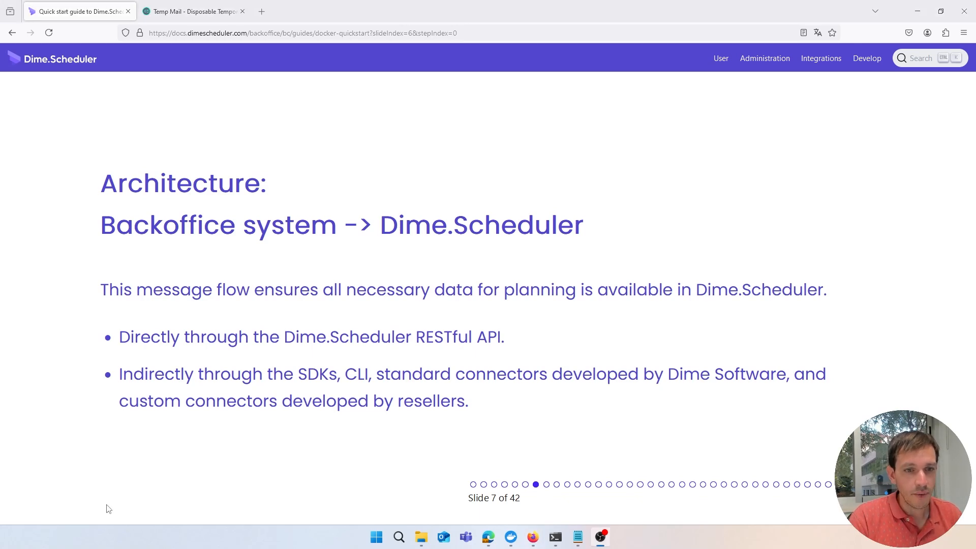
# Page forward past the reverse message-flow slide toward 'Dime.Scheduler for Business Central'
pyautogui.click(109, 509)
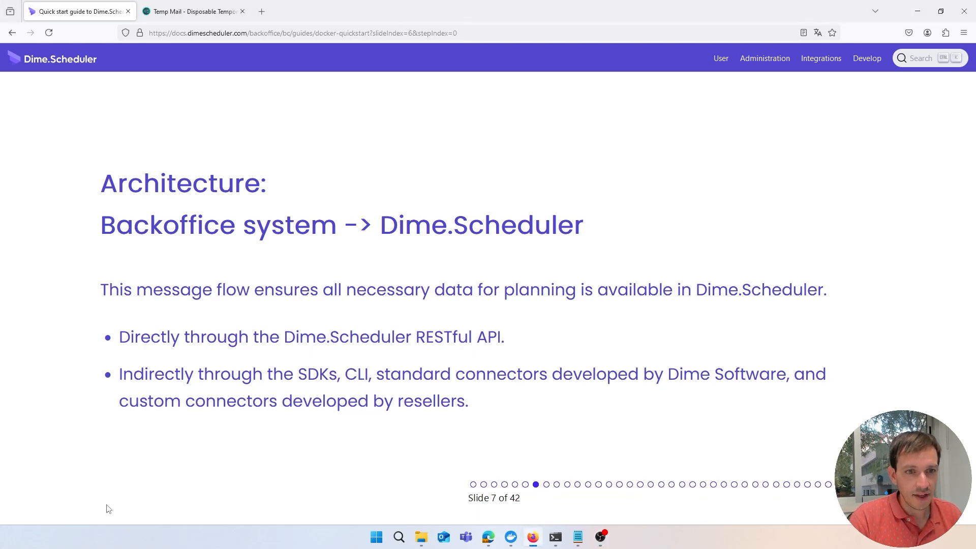
pyautogui.press('Right')
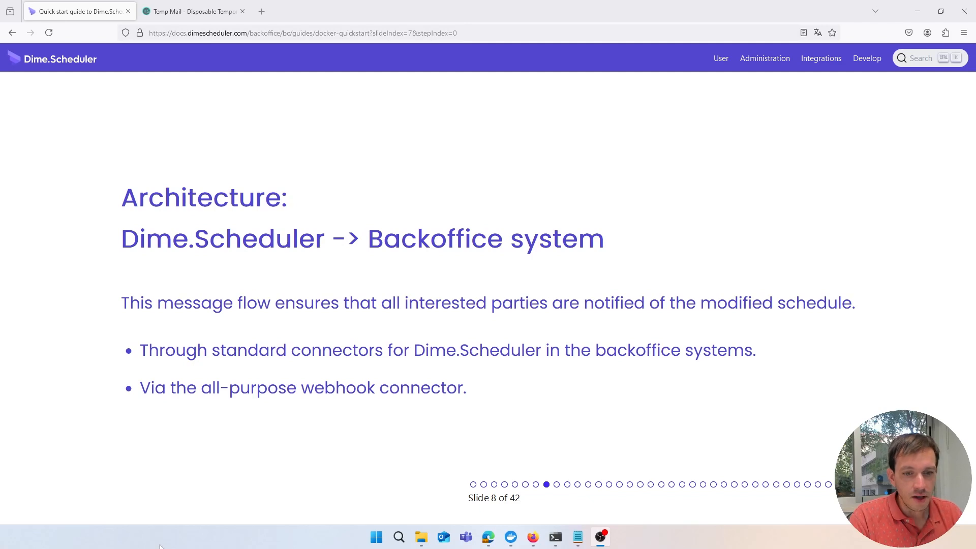
pyautogui.click(169, 509)
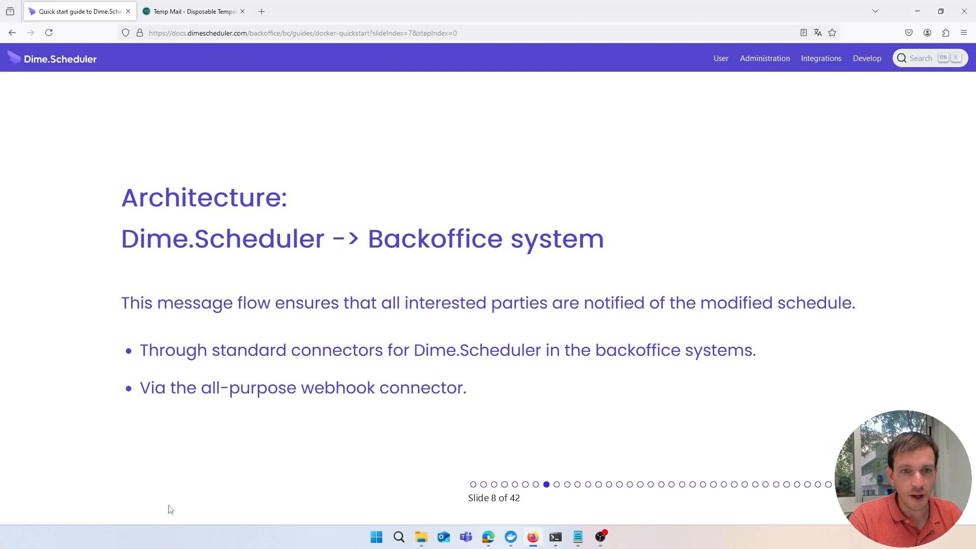
pyautogui.press('Right')
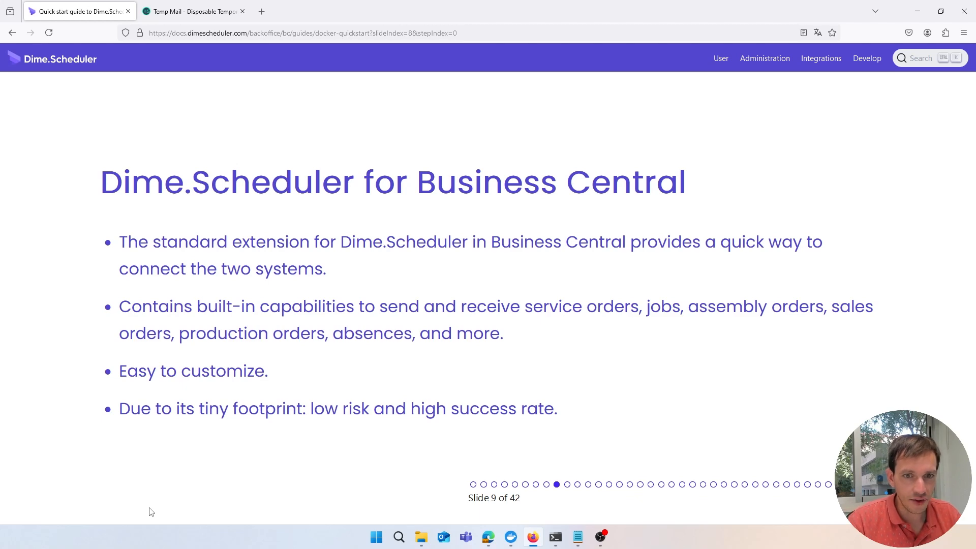
# Page through the Requirements and setup overview slides toward 'Step 1: Set up Business Central'
pyautogui.press('Right')
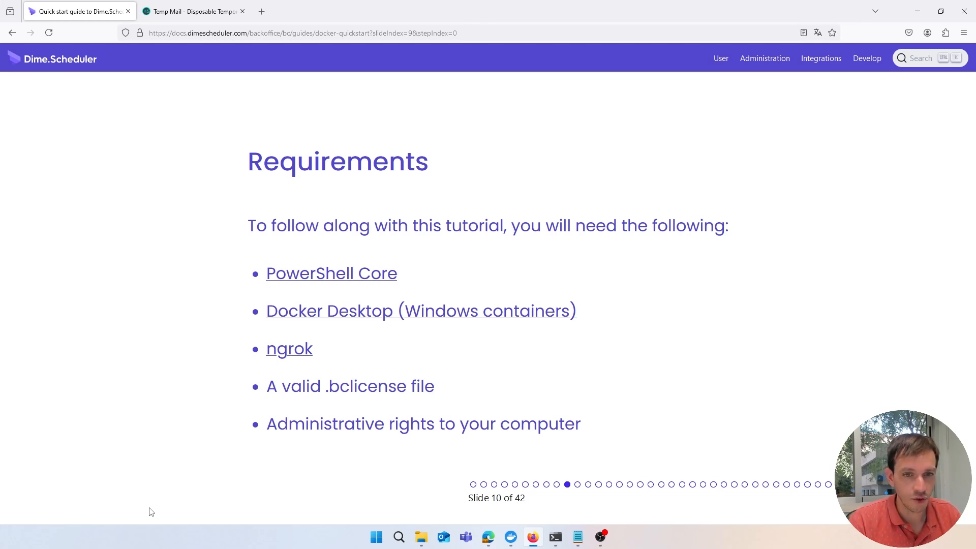
pyautogui.press('Right')
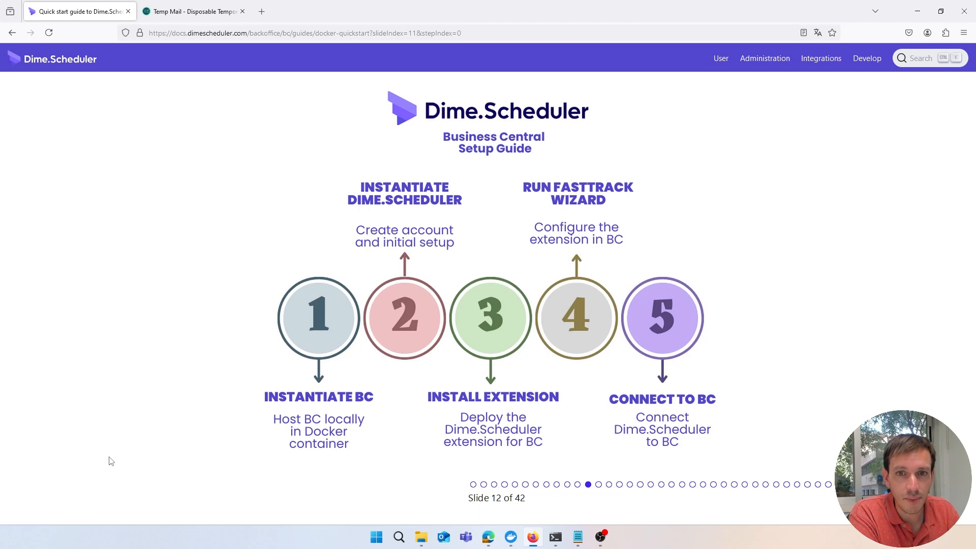
pyautogui.press('Right')
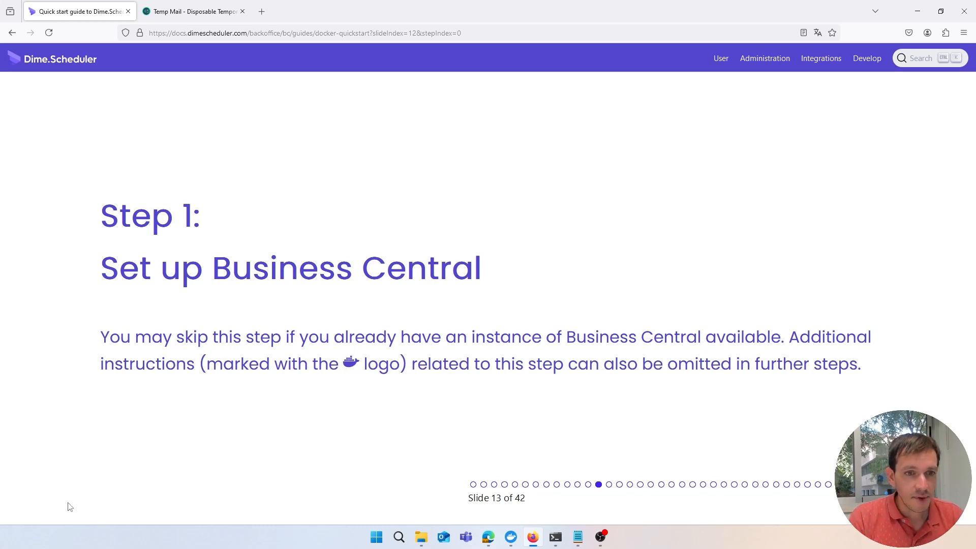
# Advance to slide 14, listing the Step 1 Docker and PowerShell commands
pyautogui.press('Right')
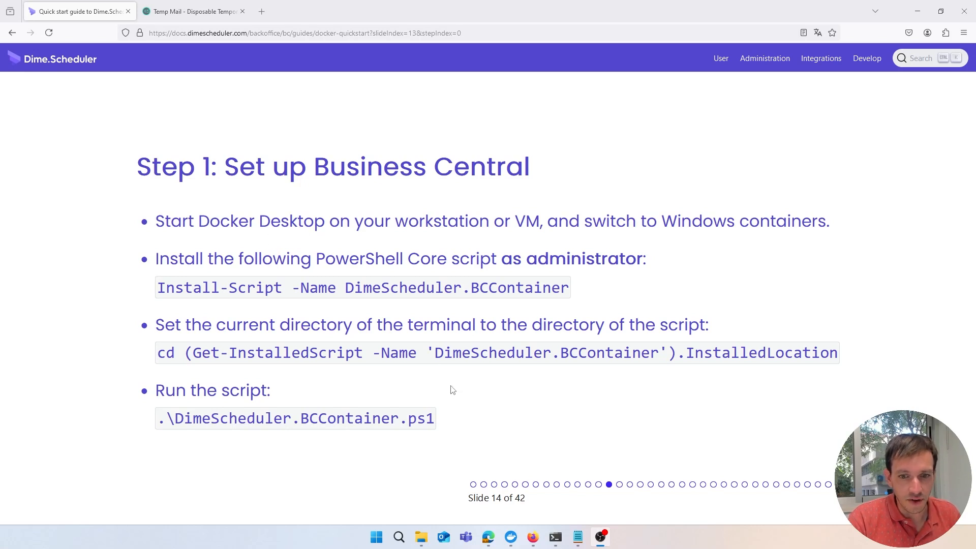
pyautogui.click(505, 538)
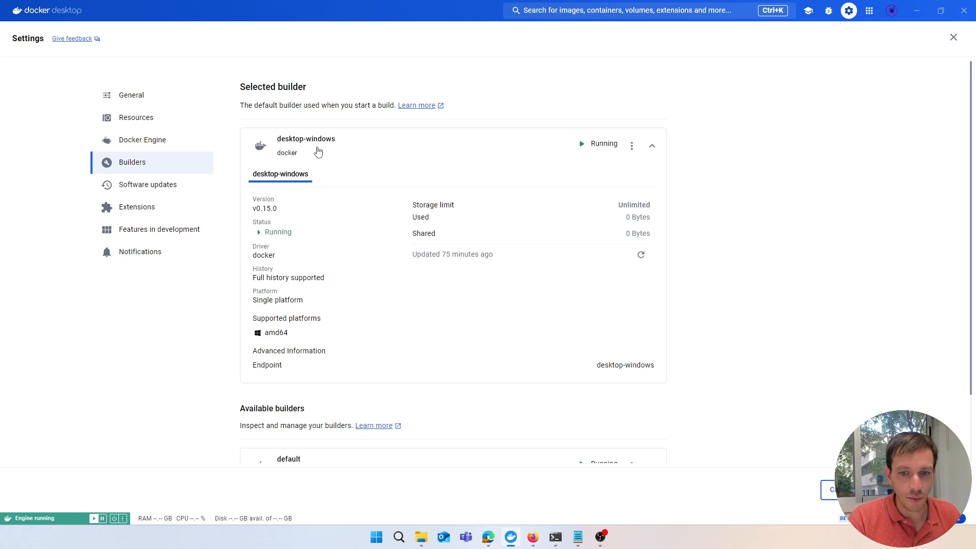
pyautogui.click(533, 543)
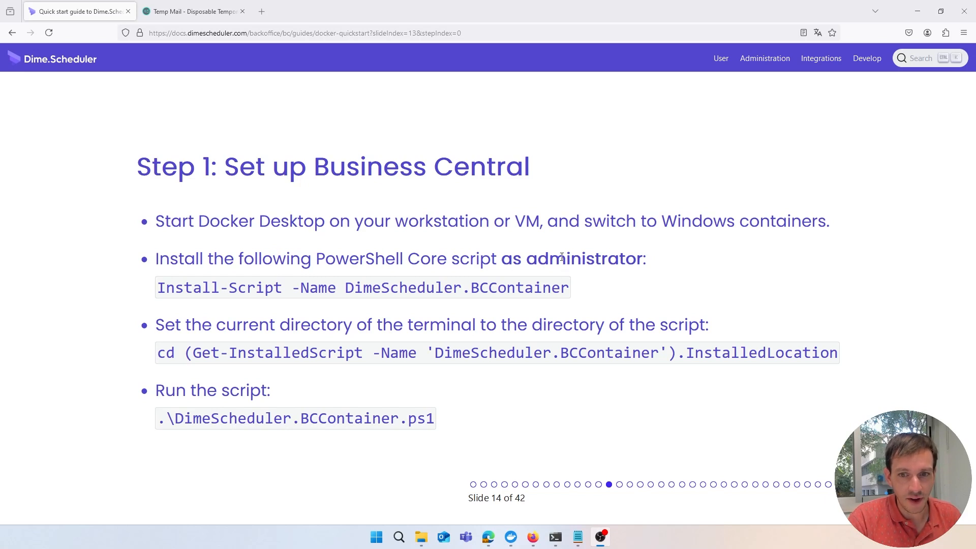
# Run the slide's Install-Script command for DimeScheduler.BCContainer, answering A to trust the repository
pyautogui.tripleClick(202, 290)
pyautogui.hotkey('ctrl', 'c')
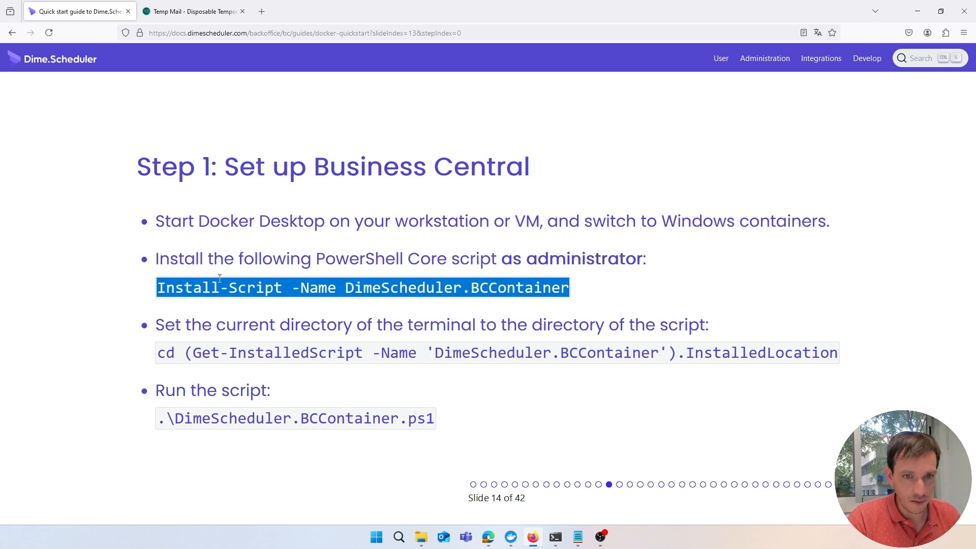
pyautogui.hotkey('alt', 'Tab')
pyautogui.hotkey('ctrl', 'v')
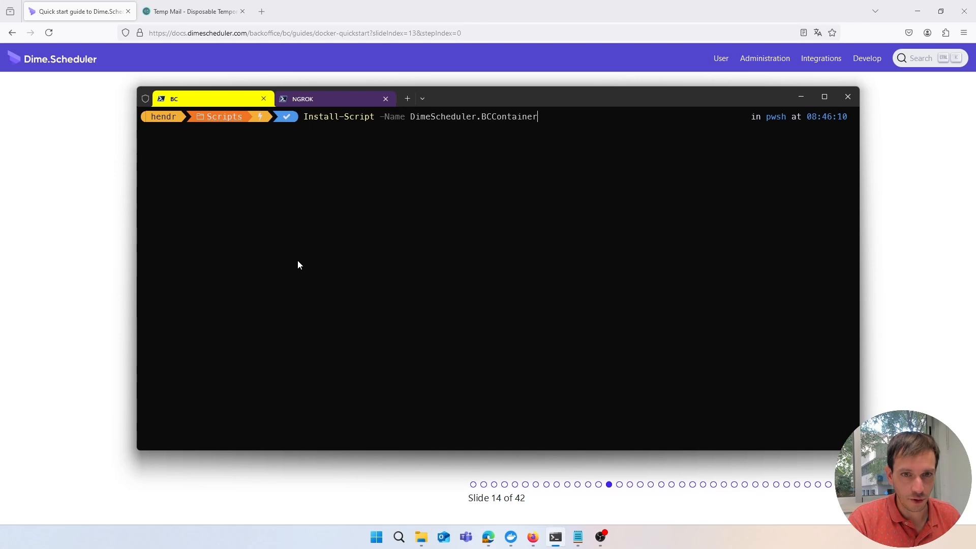
pyautogui.press('Return')
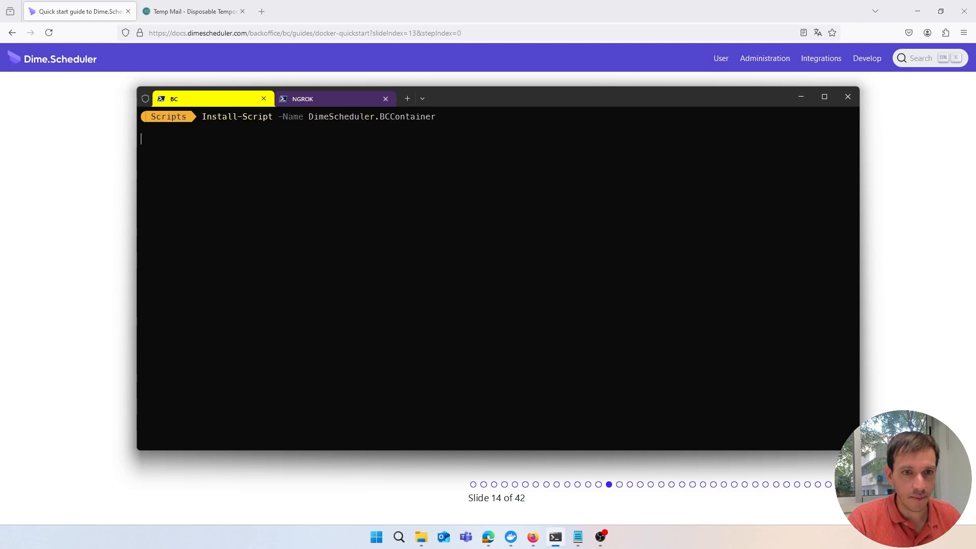
pyautogui.write('A')
pyautogui.press('Return')
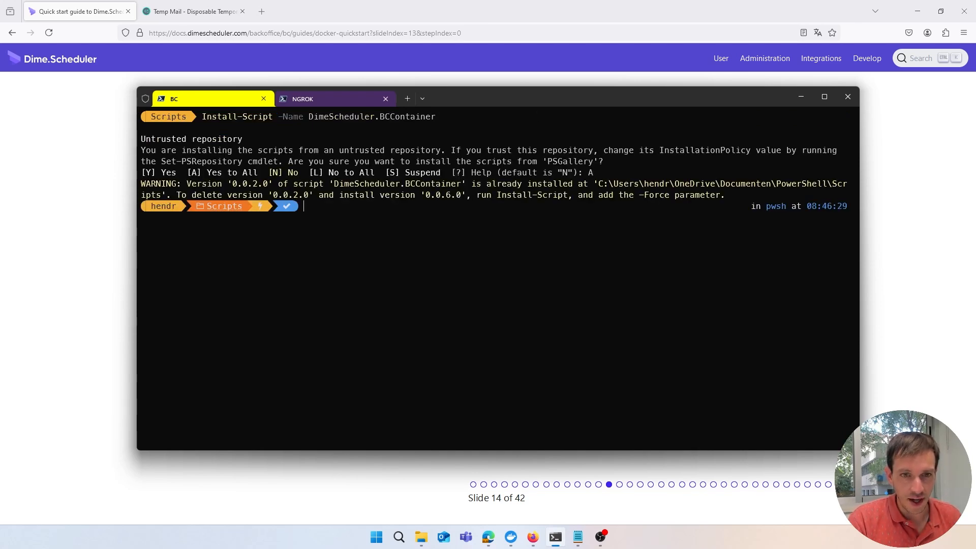
# Run the slide's cd command to enter the installed script folder
pyautogui.click(101, 278)
pyautogui.tripleClick(261, 356)
pyautogui.hotkey('ctrl', 'c')
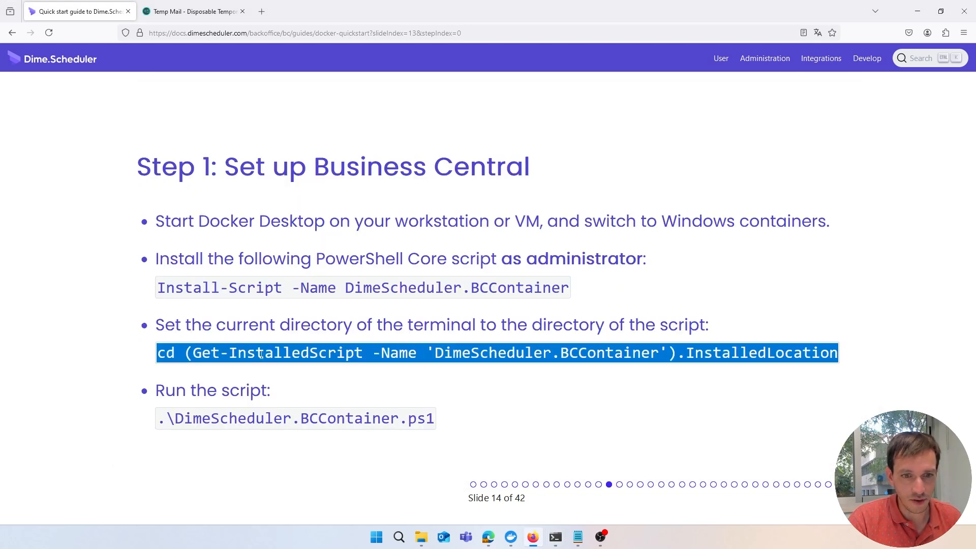
pyautogui.hotkey('alt', 'Tab')
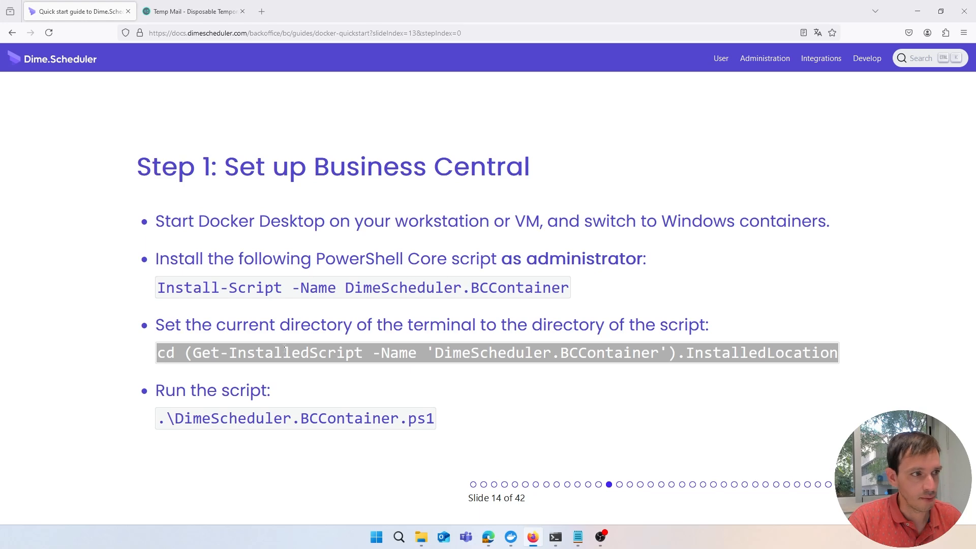
pyautogui.hotkey('alt', 'Tab')
pyautogui.hotkey('ctrl', 'v')
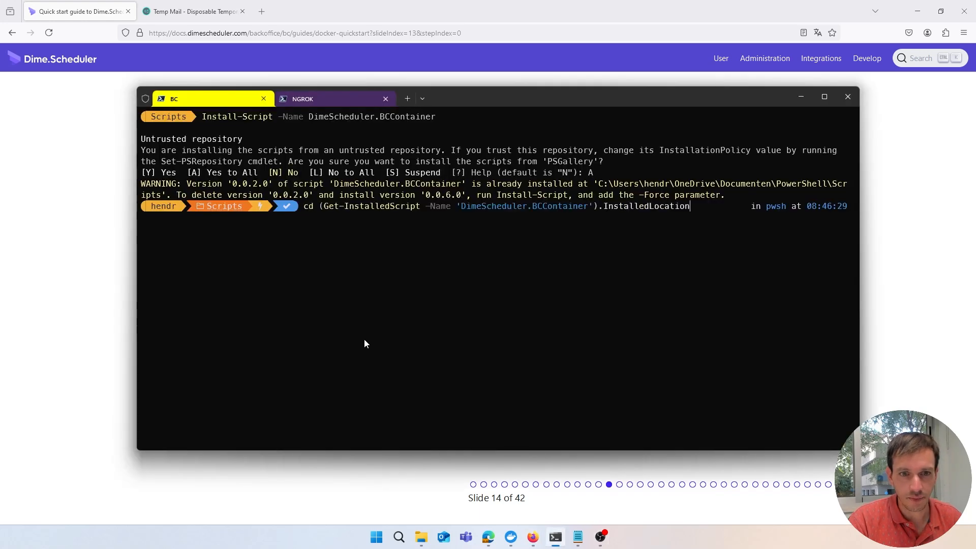
pyautogui.press('Return')
# Paste .\DimeScheduler.BCContainer.ps1 at the terminal prompt
pyautogui.hotkey('alt', 'Tab')
pyautogui.tripleClick(169, 416)
pyautogui.hotkey('alt', 'Tab')
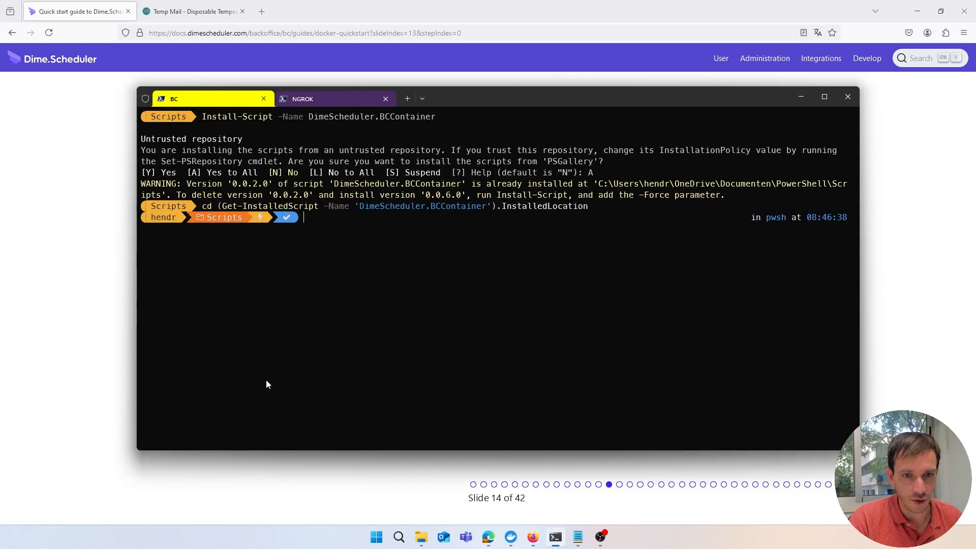
pyautogui.write('.\\DimeScheduler.BCContainer.ps1')
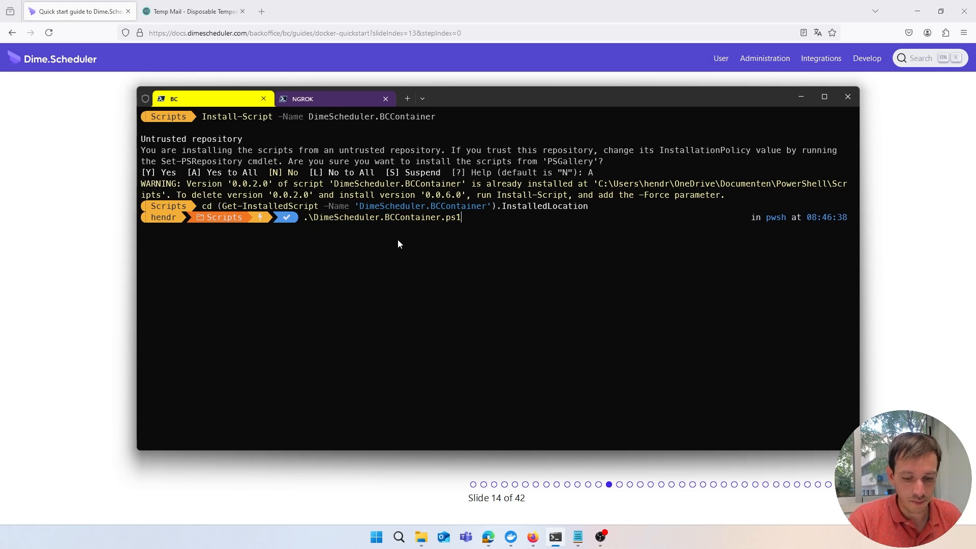
# Run .\DimeScheduler.BCContainer.ps1 to create the BC24 container
pyautogui.press('Return')
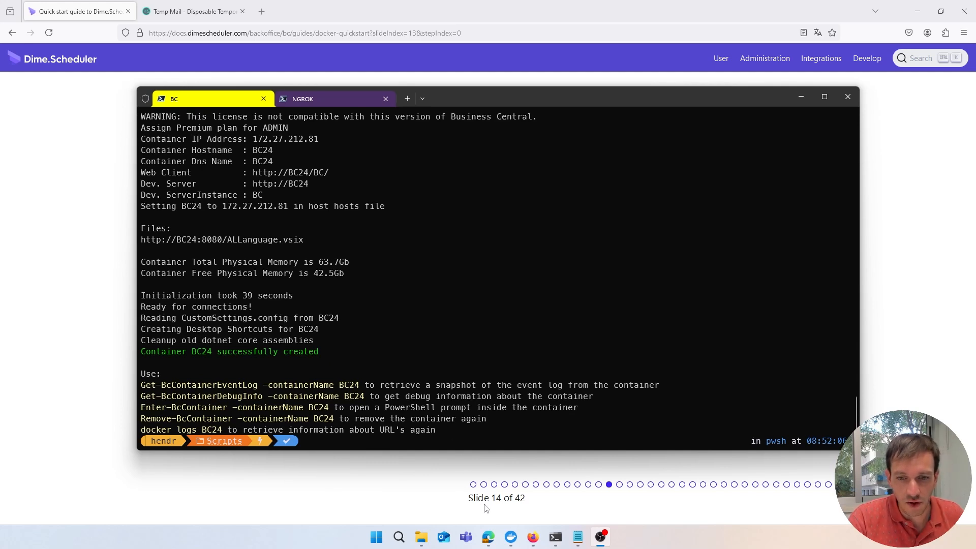
# Check the running BC24 container and its web client address in Docker Desktop's logs
pyautogui.click(512, 542)
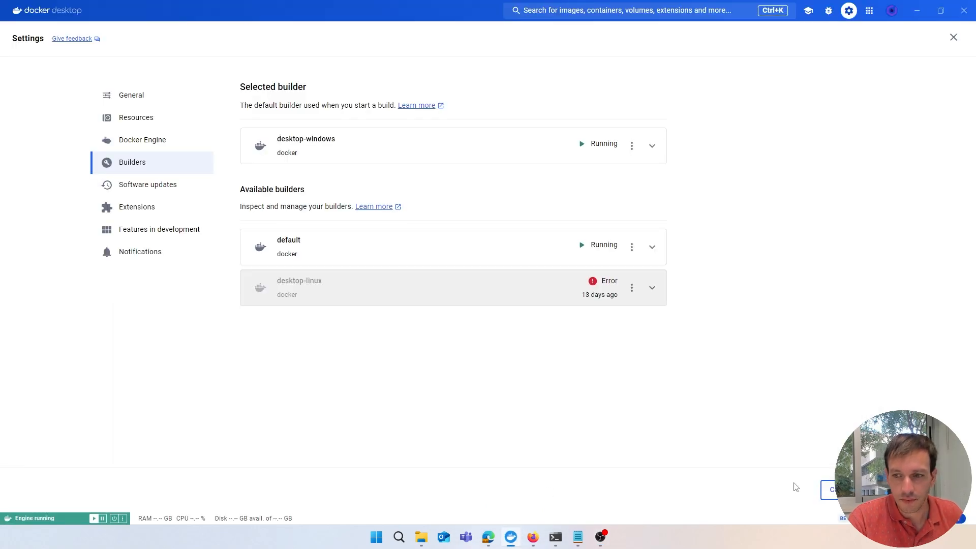
pyautogui.click(829, 490)
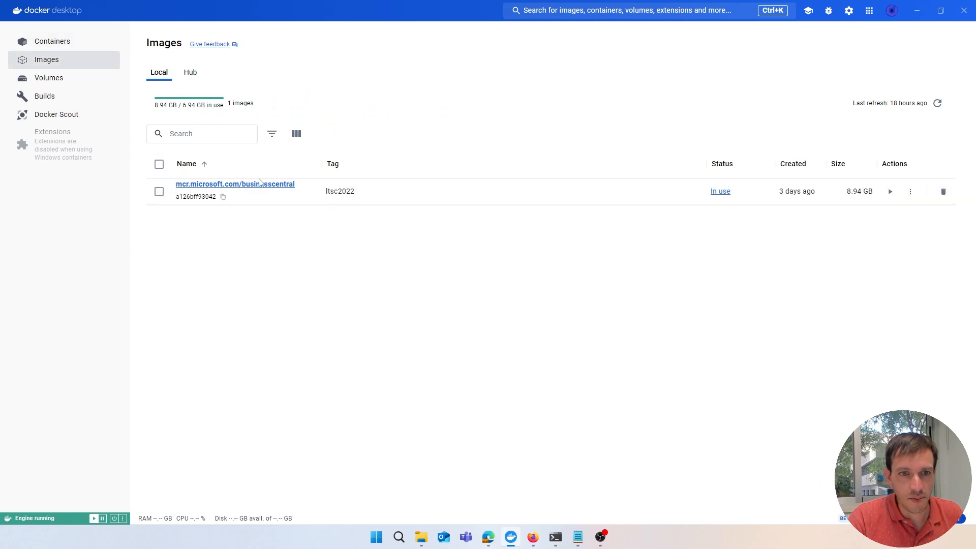
pyautogui.click(36, 48)
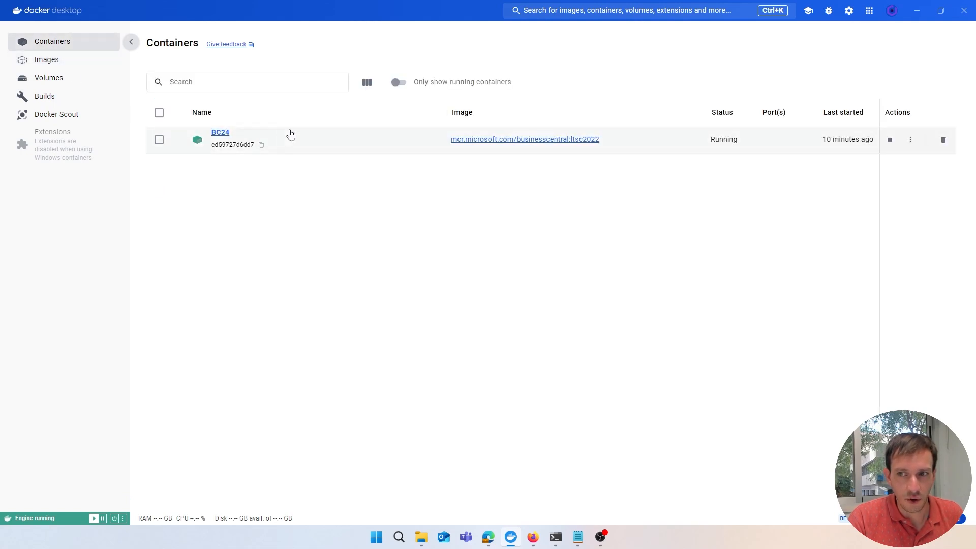
pyautogui.click(220, 133)
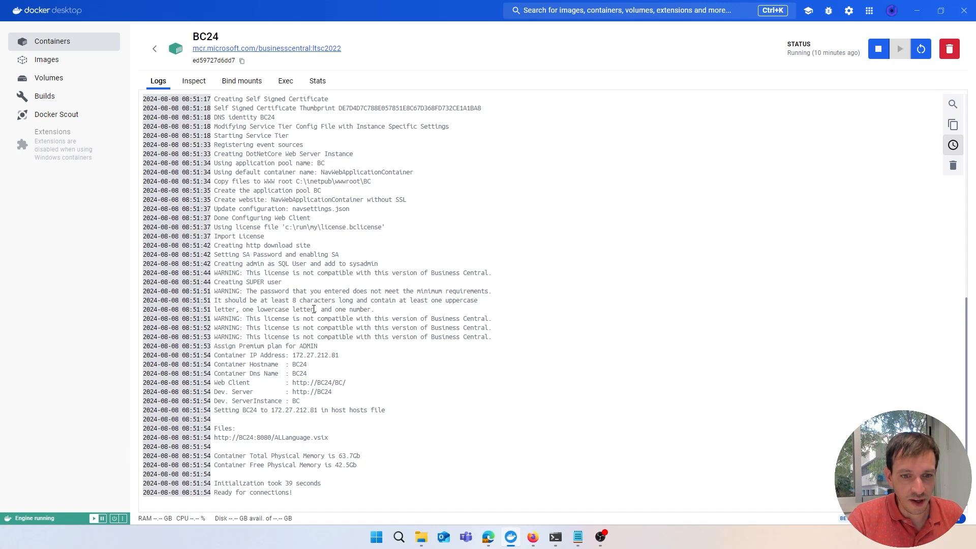
pyautogui.click(555, 537)
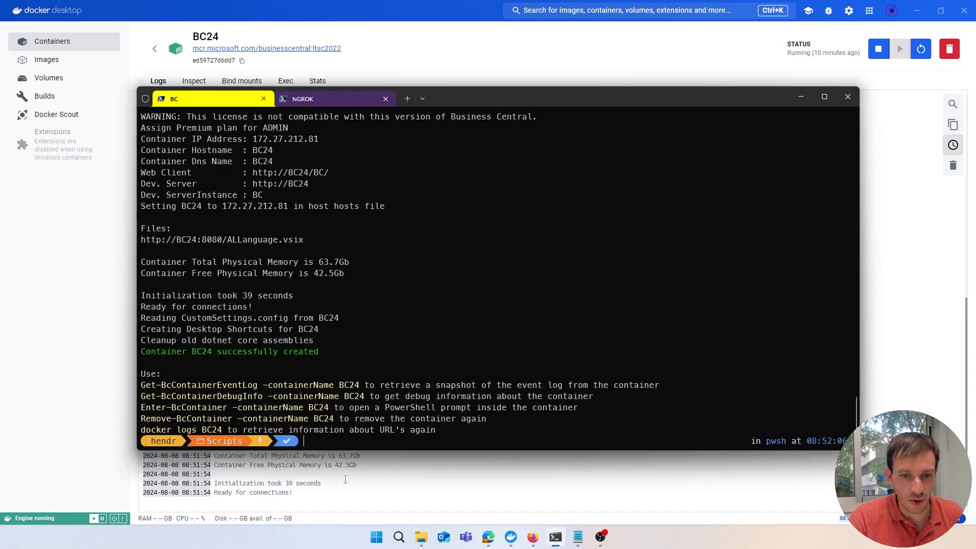
pyautogui.click(345, 479)
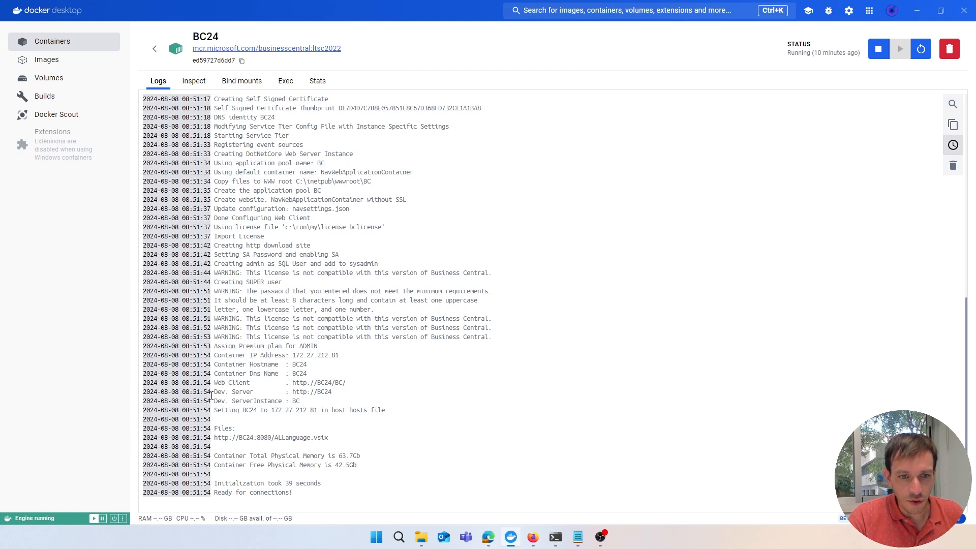
pyautogui.moveTo(214, 383); pyautogui.dragTo(345, 386)
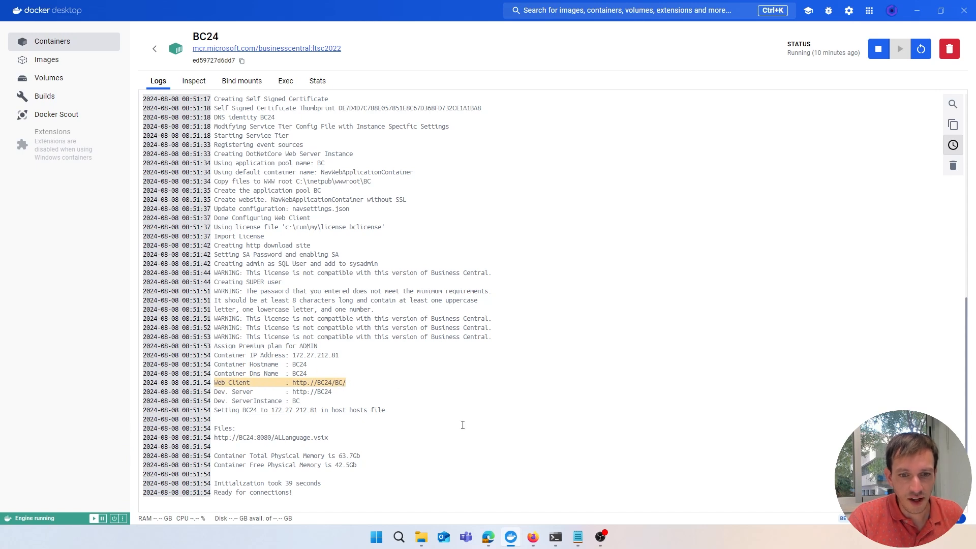
pyautogui.click(324, 389)
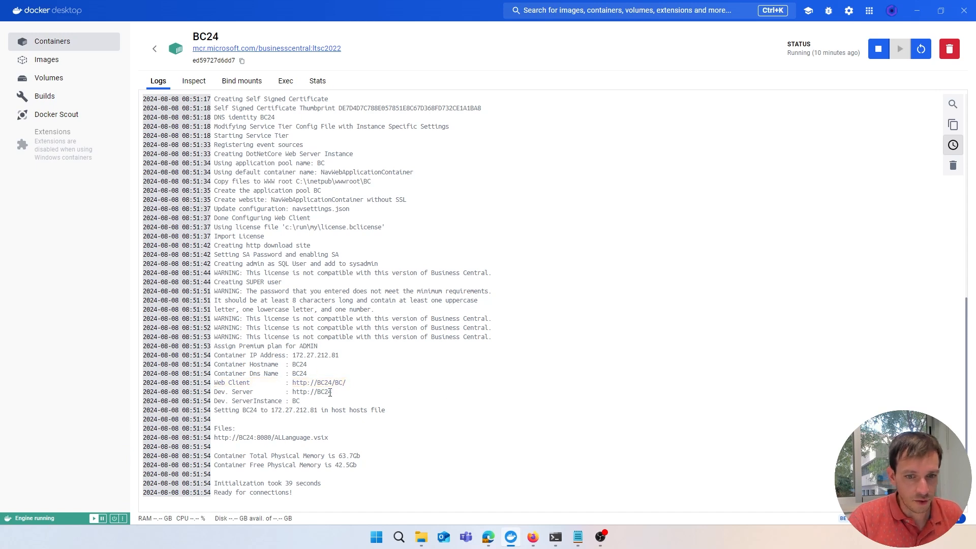
# Copy the Web Client URL from the terminal's BC24 setup output
pyautogui.click(556, 537)
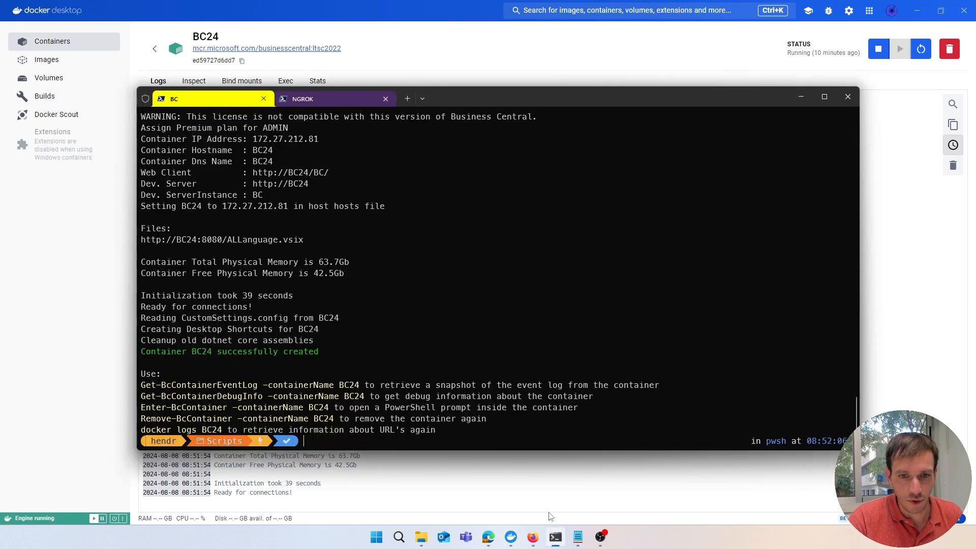
pyautogui.scroll(1, 381, 271)
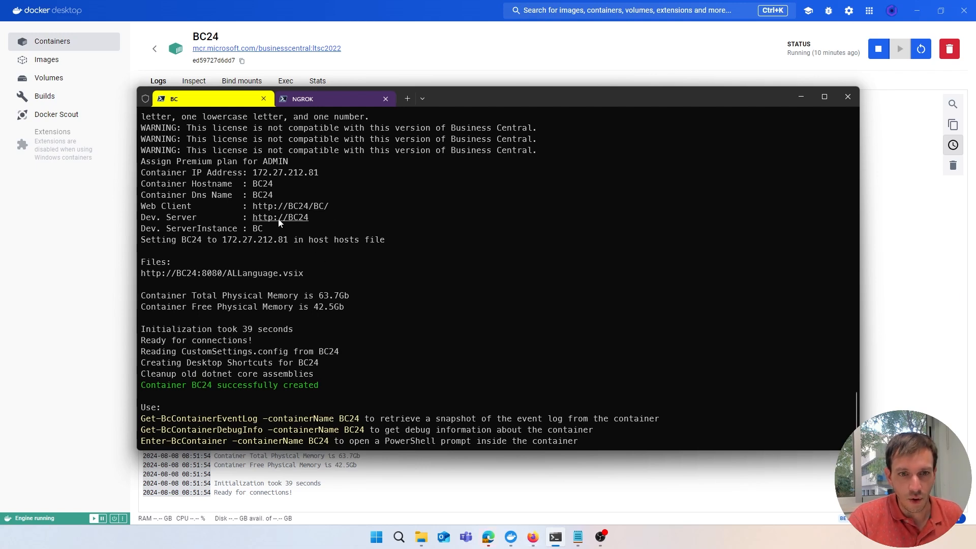
pyautogui.moveTo(249, 206); pyautogui.dragTo(319, 213)
pyautogui.rightClick(326, 211)
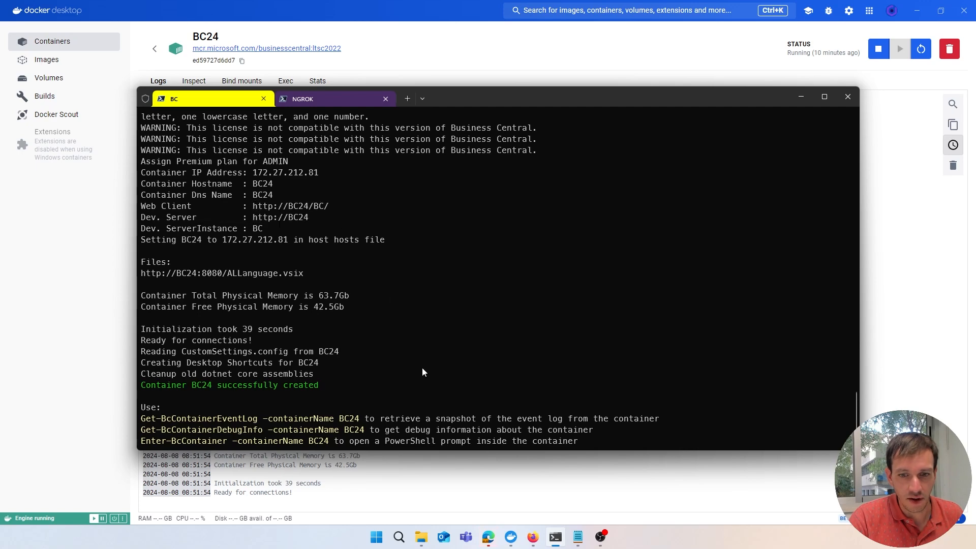
pyautogui.click(532, 537)
pyautogui.click(348, 127)
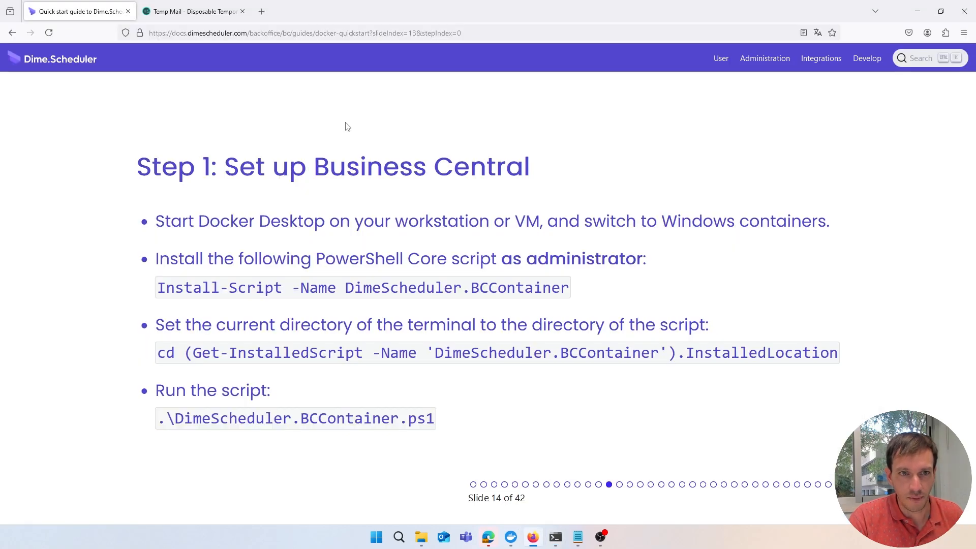
pyautogui.hotkey('ctrl', 't')
pyautogui.write('http://BC24/BC/')
pyautogui.press('Return')
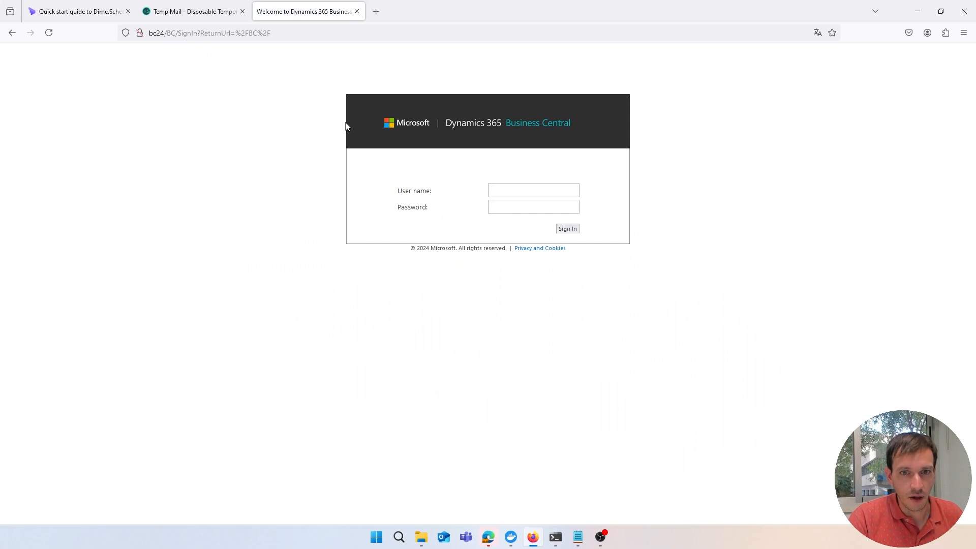
# Sign in to Business Central with the admin user name and its password
pyautogui.click(498, 193)
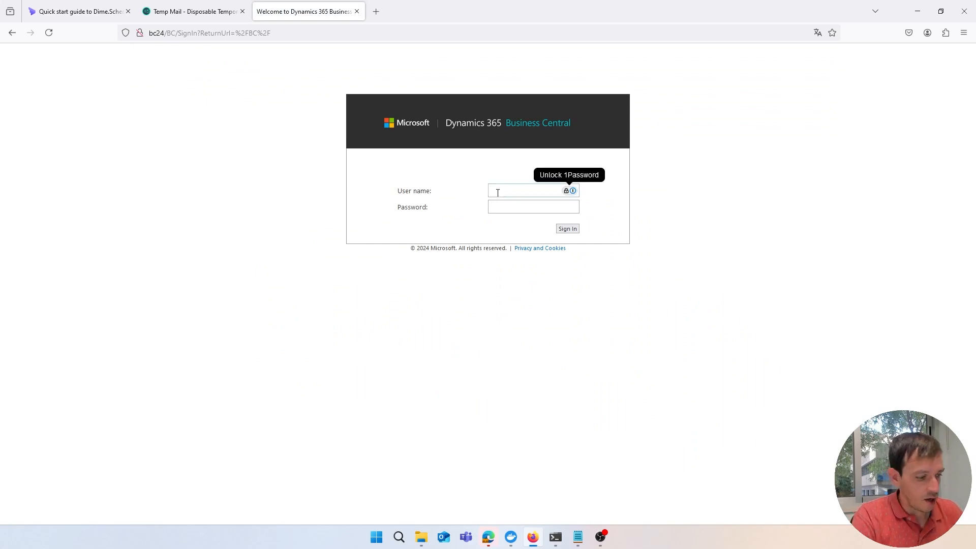
pyautogui.write('admin')
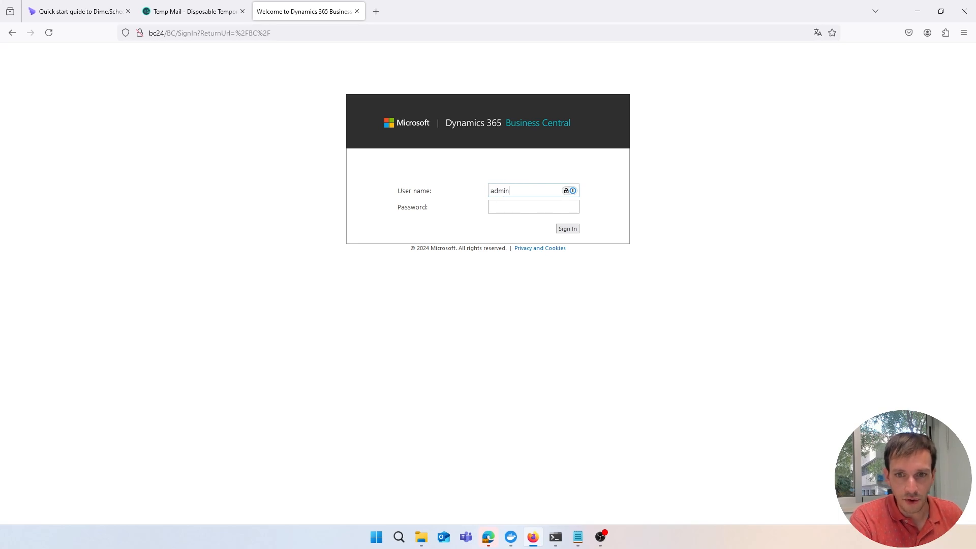
pyautogui.press('Tab')
pyautogui.write('admin')
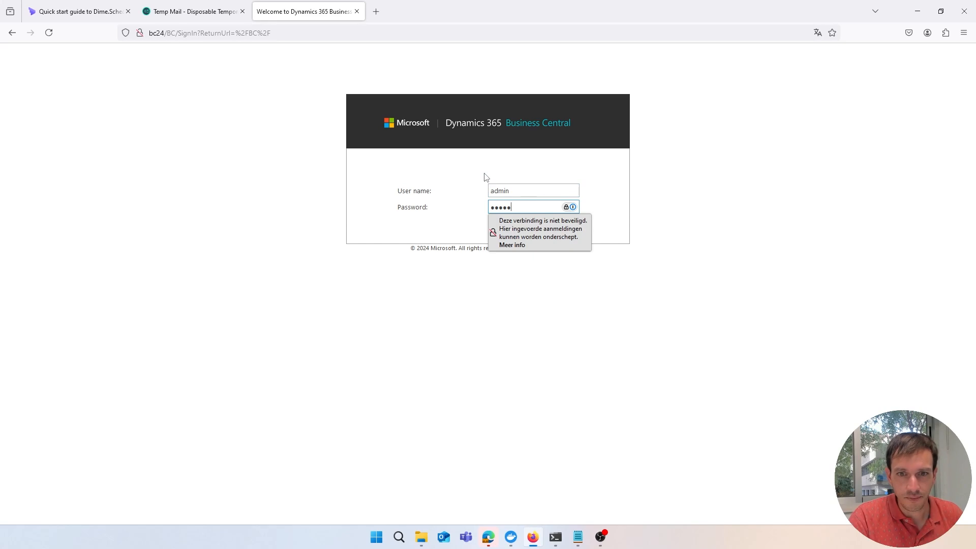
pyautogui.click(566, 229)
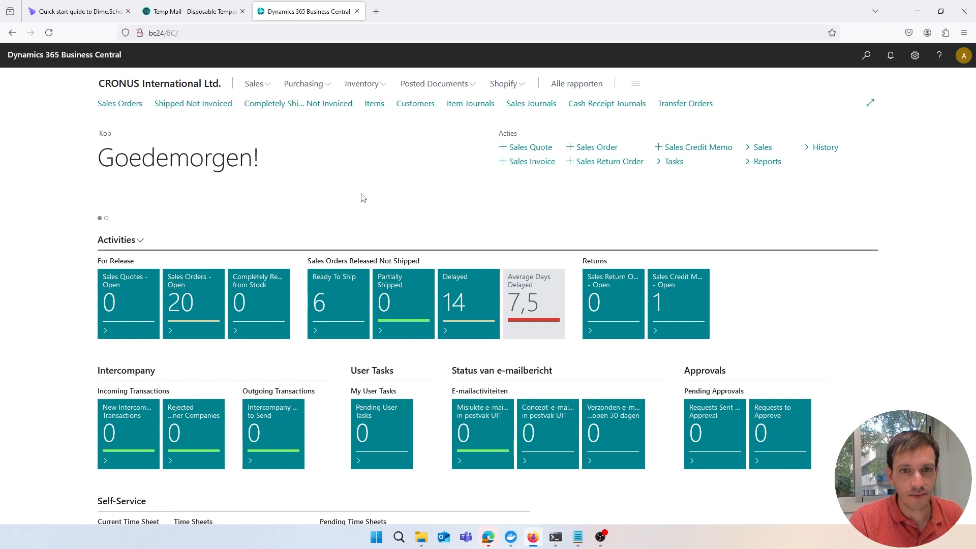
# Go back to the guide and advance to slide 16, showing the Web Client URL output
pyautogui.click(78, 17)
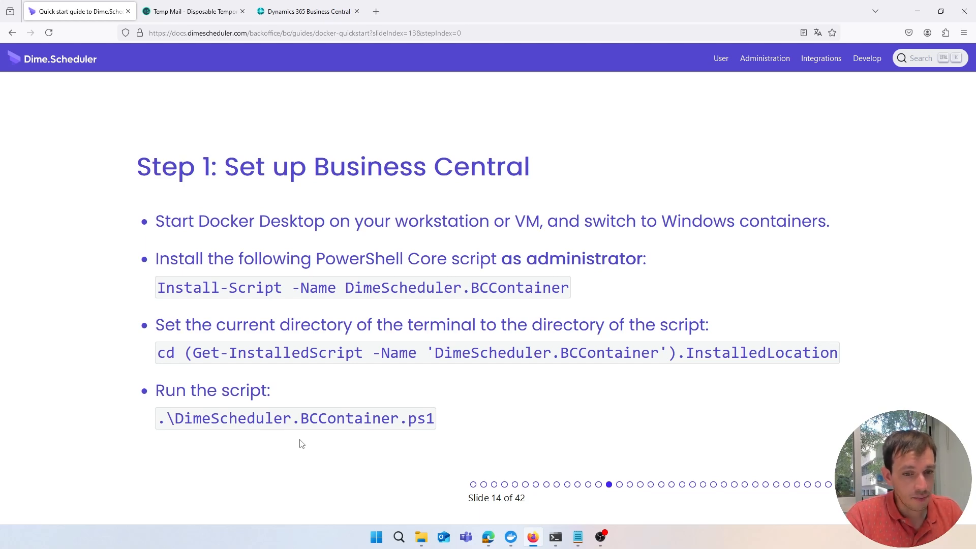
pyautogui.press('Right')
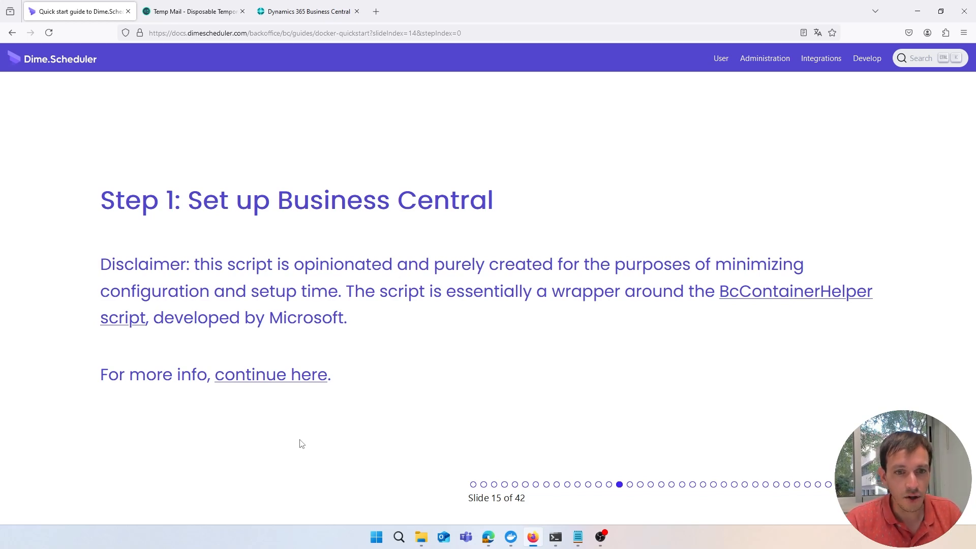
pyautogui.press('Right')
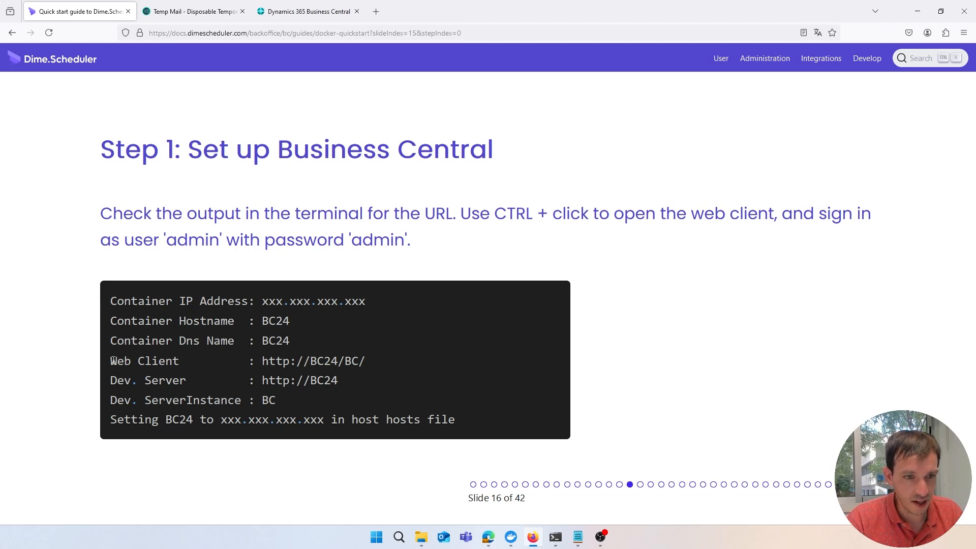
pyautogui.moveTo(111, 361); pyautogui.dragTo(367, 365)
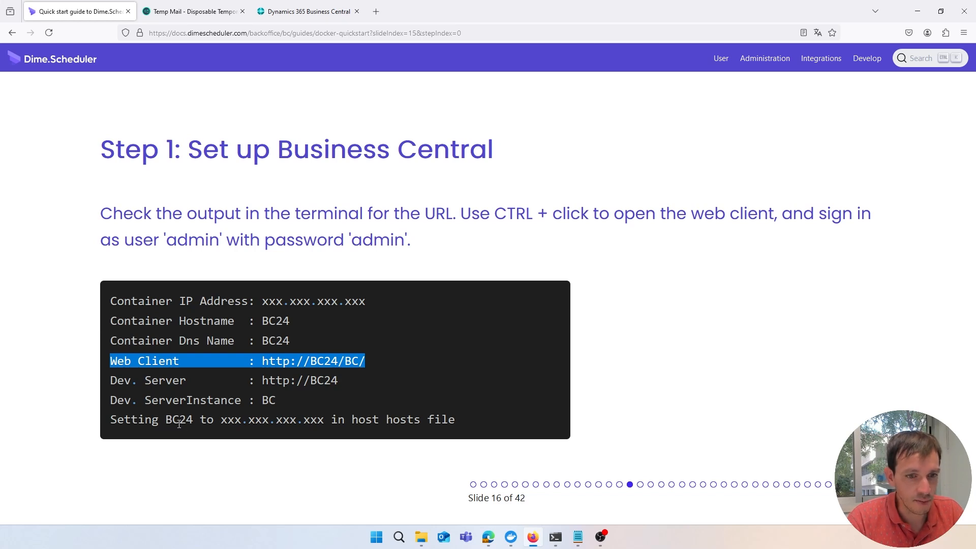
pyautogui.click(275, 365)
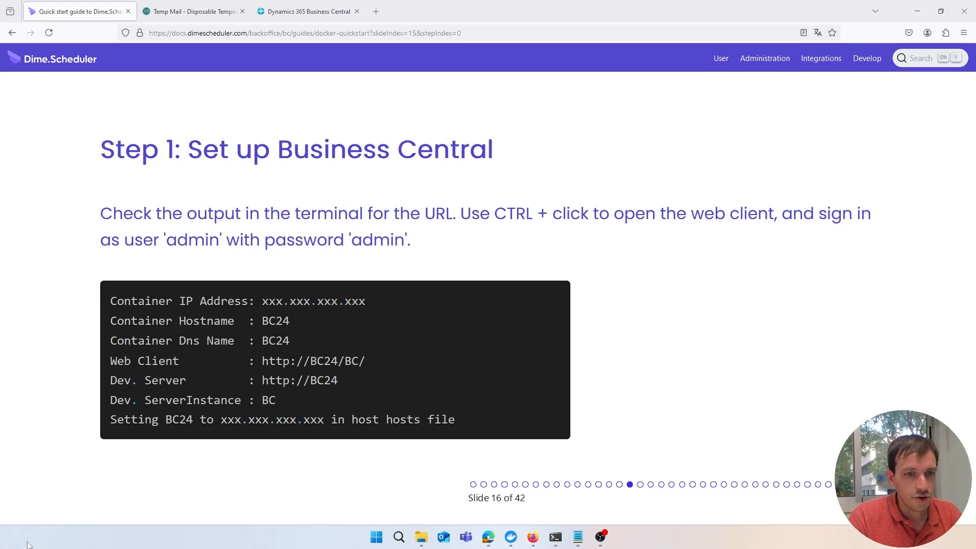
# Advance past the production warning to slide 18, 'Step 2: Create Dime.Scheduler environment'
pyautogui.press('Right')
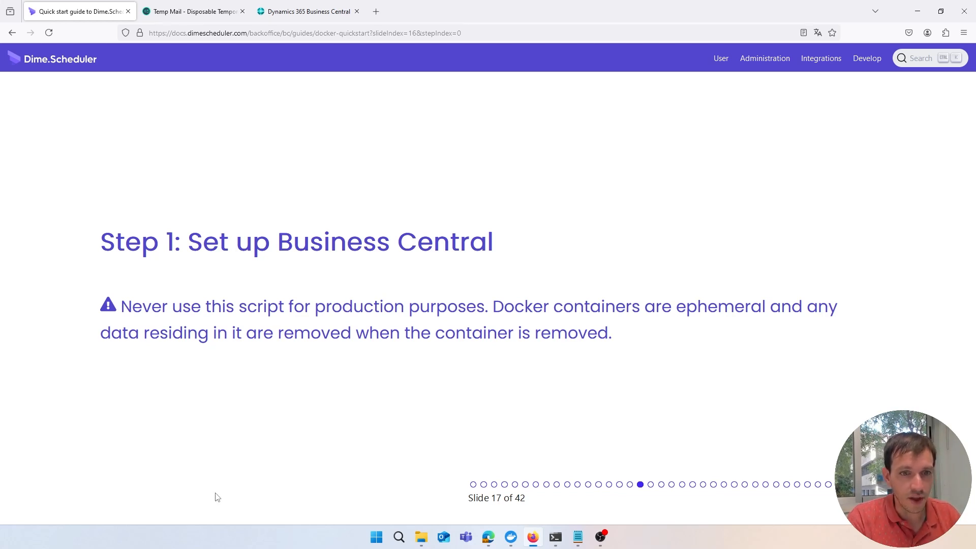
pyautogui.press('Right')
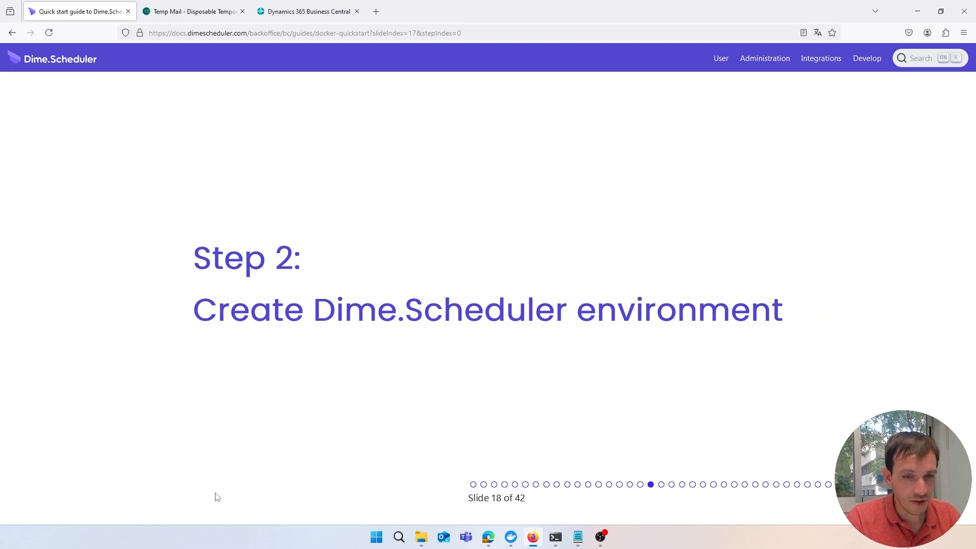
# Advance the documentation deck two slides to slide 20 on tenant provisioning and user setup URLs
pyautogui.press('Right')
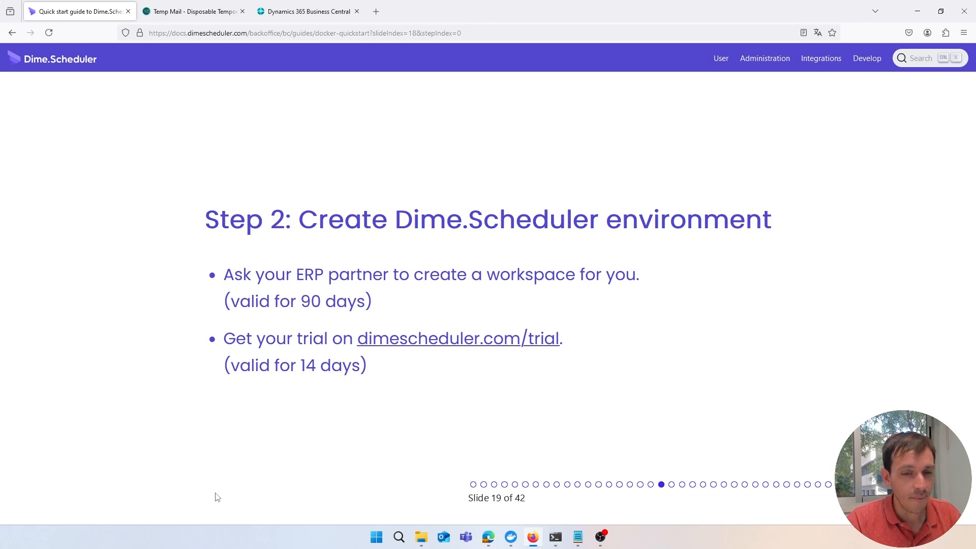
pyautogui.press('Right')
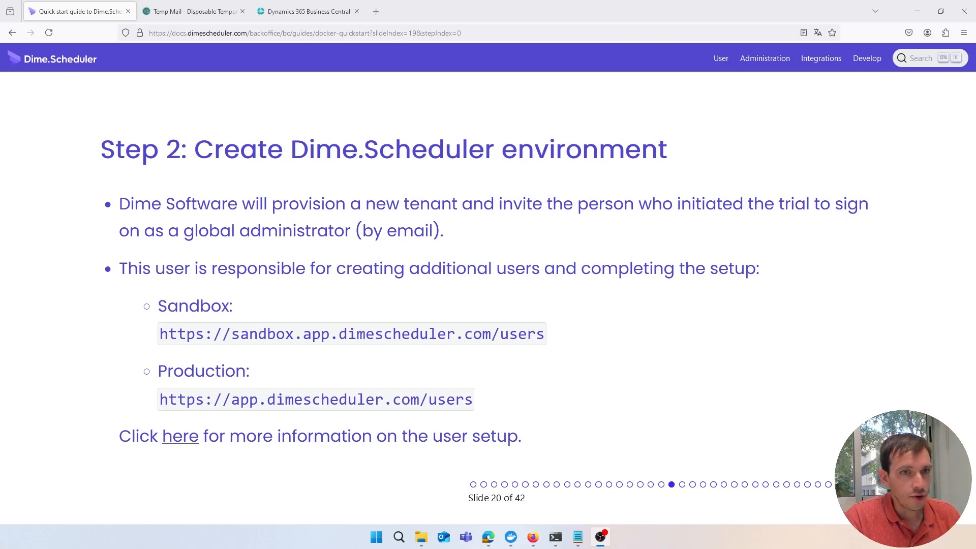
pyautogui.hotkey('alt', 'Tab')
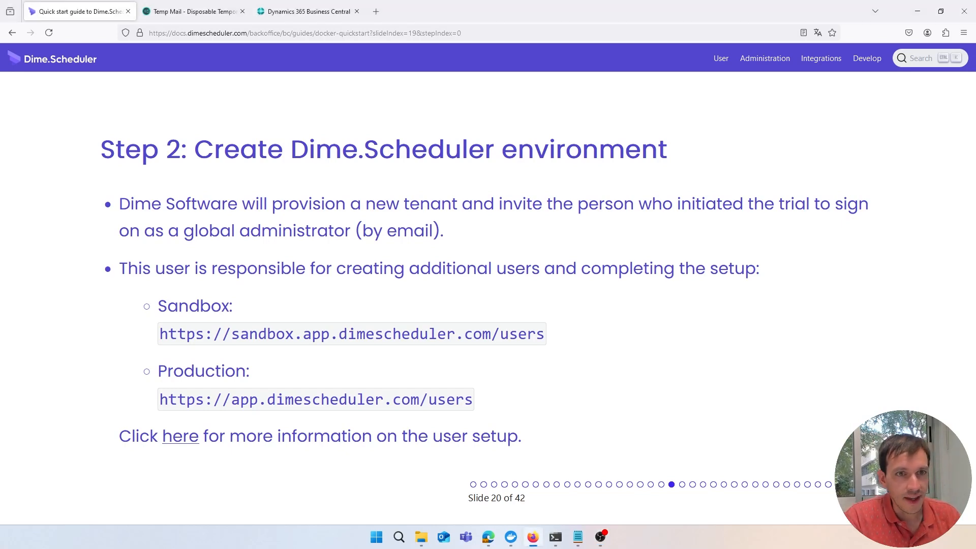
# Open the 'Welcome to Dime.Scheduler' email in Temp Mail and scroll to its account confirmation link
pyautogui.click(146, 16)
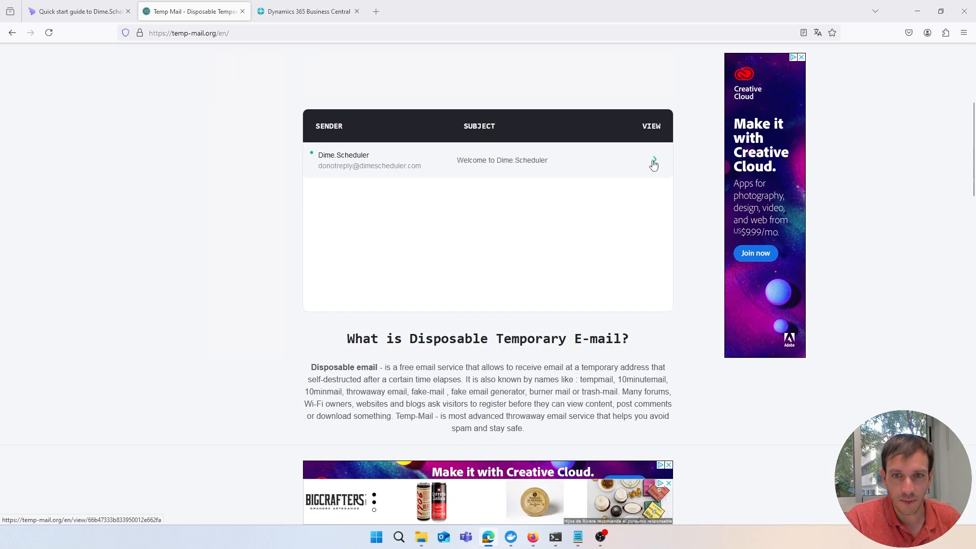
pyautogui.click(591, 162)
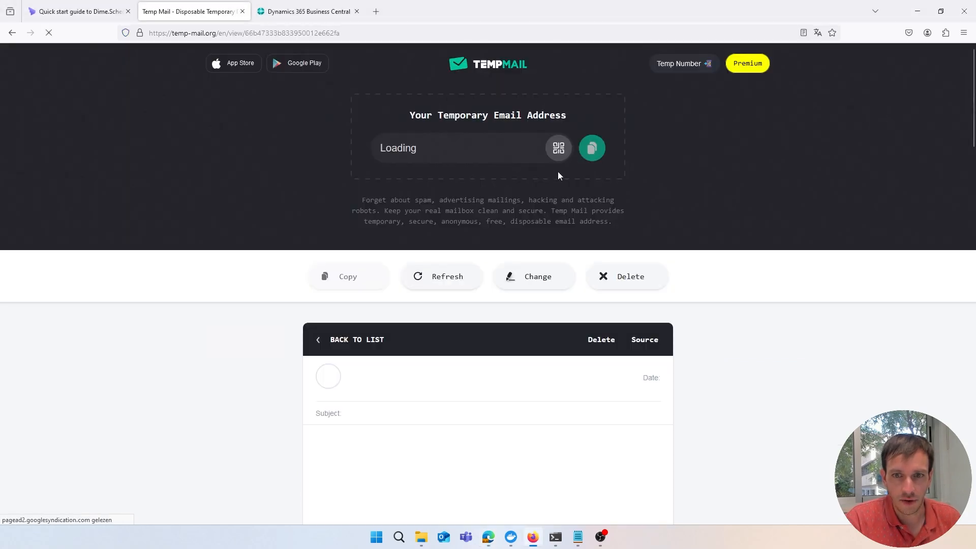
pyautogui.scroll(-4, 434, 221)
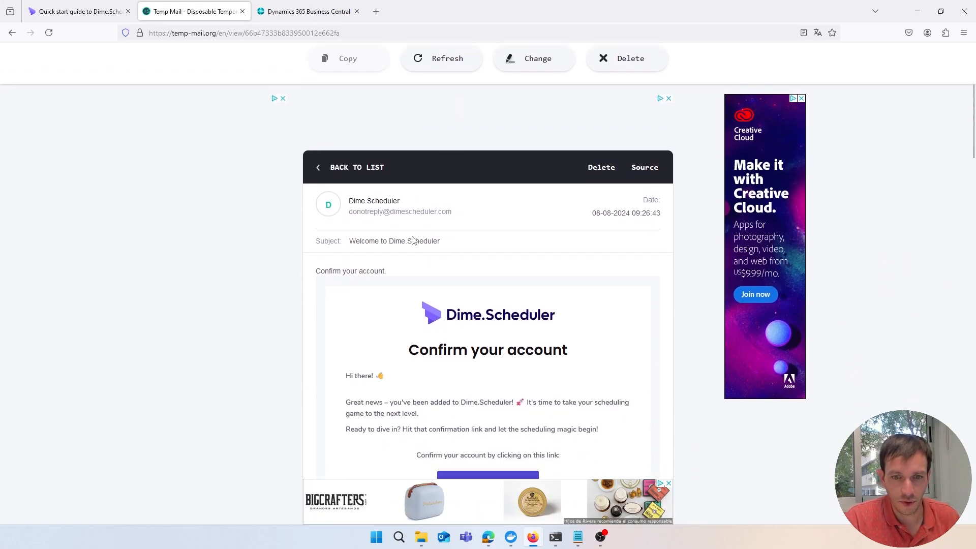
pyautogui.scroll(-4, 413, 240)
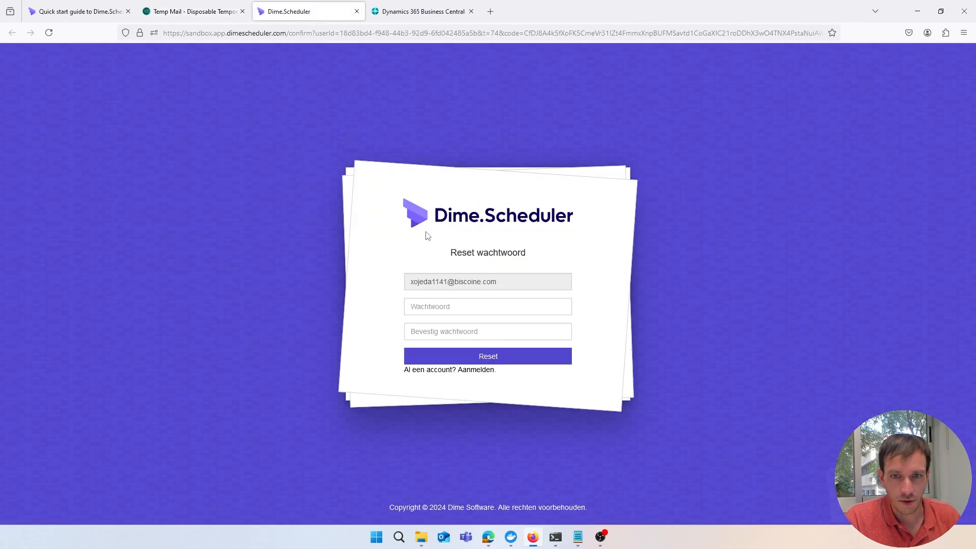
# Enter and confirm a new password for the invited account, then reset it
pyautogui.tripleClick(451, 282)
pyautogui.hotkey('ctrl', 'c')
pyautogui.click(447, 305)
pyautogui.write('*******')
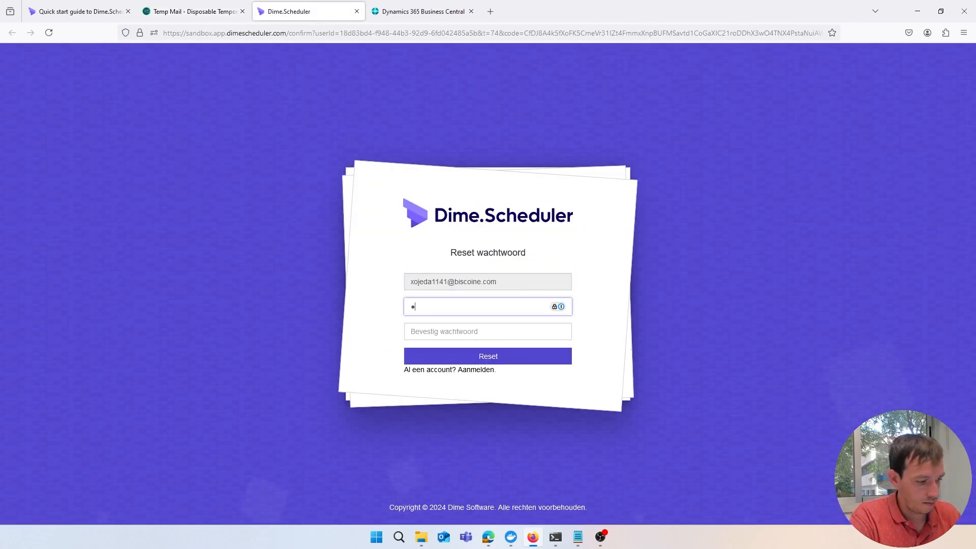
pyautogui.press('Tab')
pyautogui.write('*******')
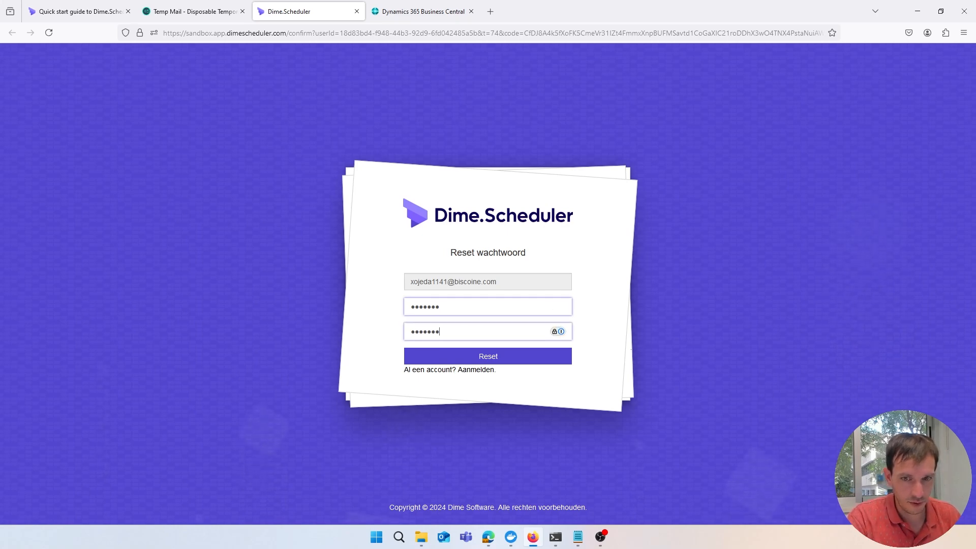
pyautogui.click(484, 356)
# Sign in to the Dime.Scheduler sandbox with the account e-mail and new password
pyautogui.click(474, 306)
pyautogui.hotkey('ctrl', 'v')
pyautogui.press('Tab')
pyautogui.write('*******')
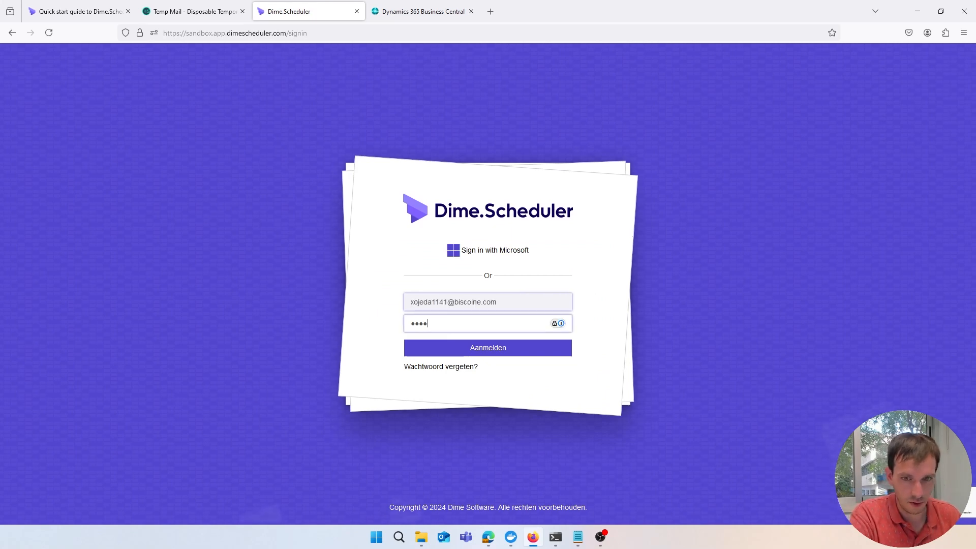
pyautogui.press('Return')
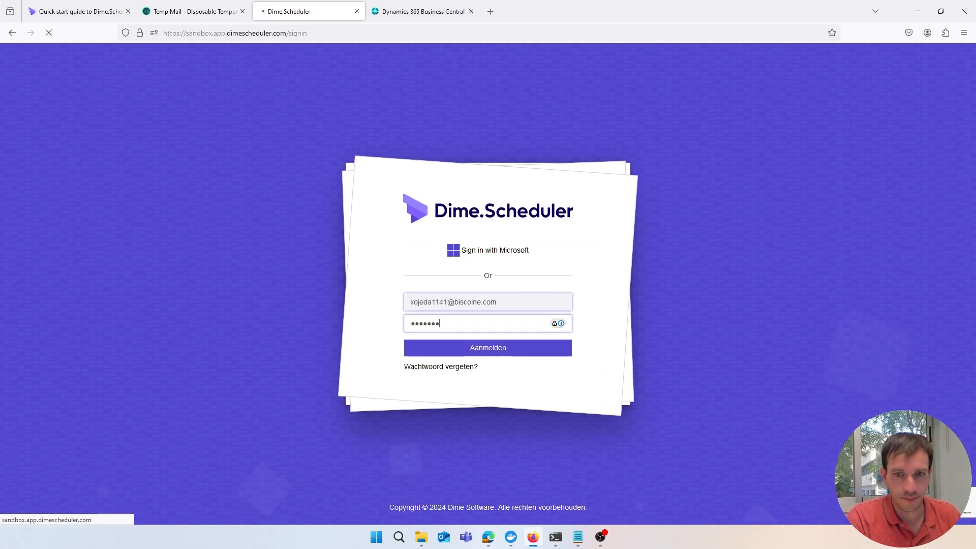
# Save Europe/Brussels as the account time zone, then go back to the quick start guide
pyautogui.click(467, 312)
pyautogui.write('europe')
pyautogui.scroll(-3, 468, 275)
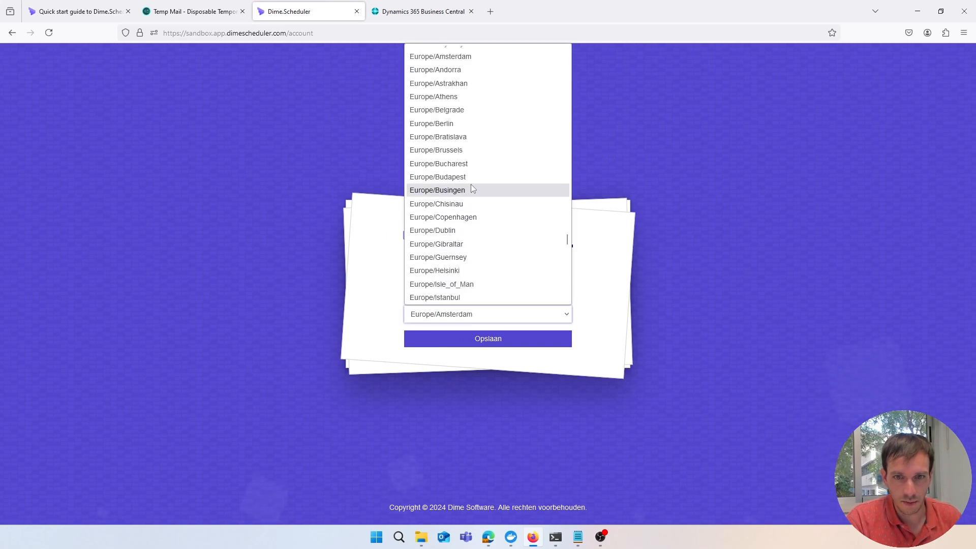
pyautogui.click(470, 150)
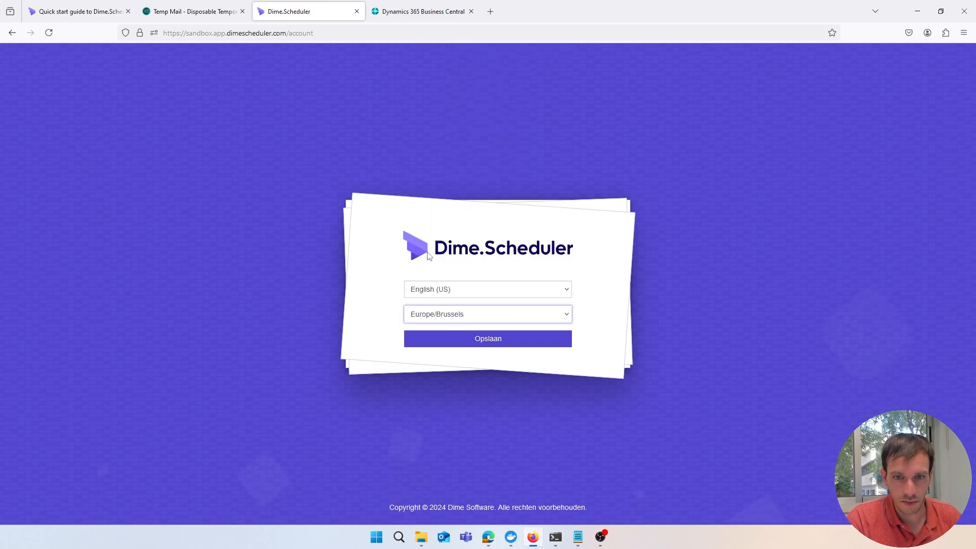
pyautogui.click(440, 339)
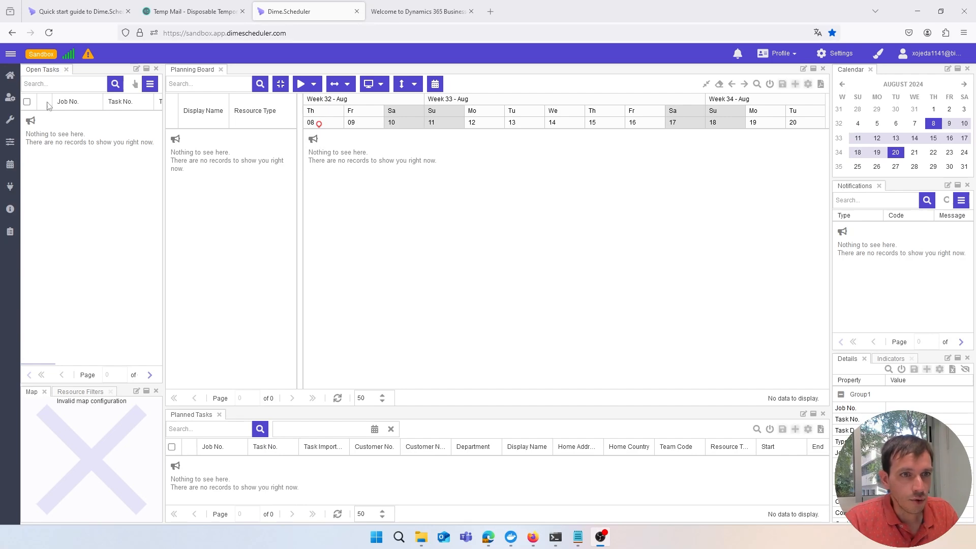
pyautogui.click(60, 19)
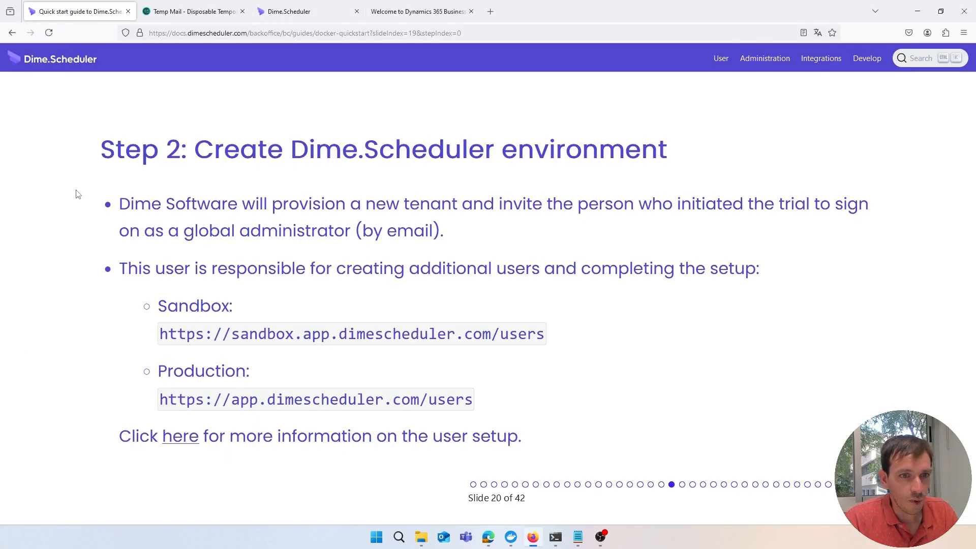
# Advance the deck past the Step 3 title to the extension install commands slide
pyautogui.press('Right')
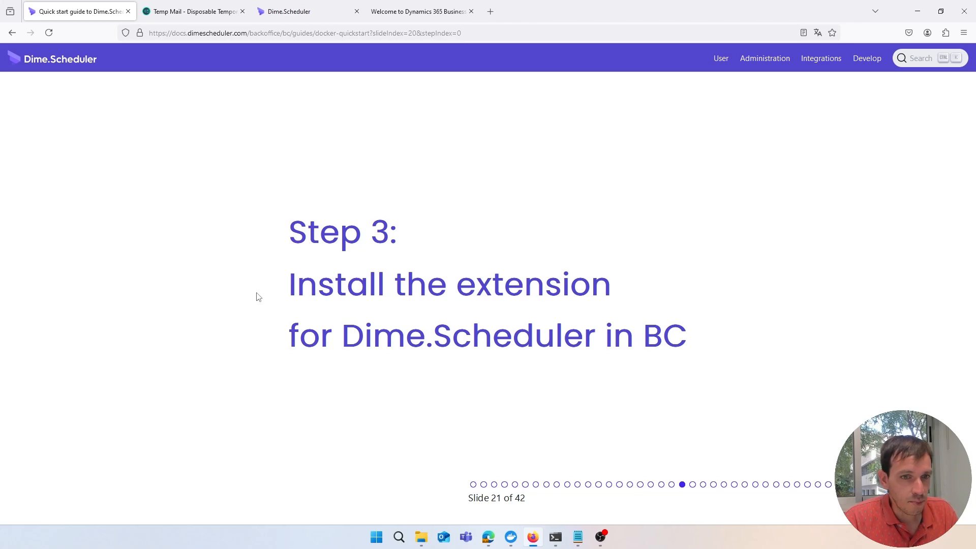
pyautogui.press('Right')
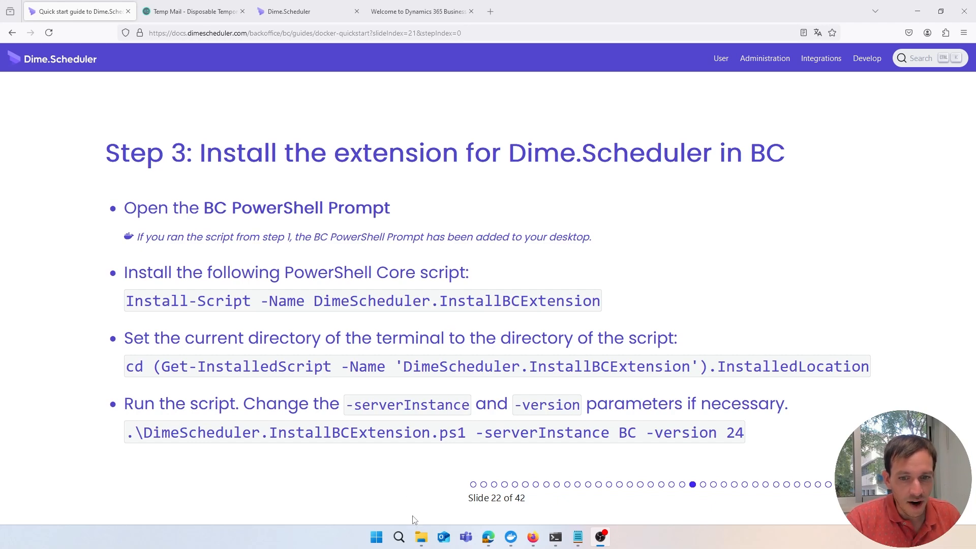
# Launch the BC24 PowerShell Prompt from the Desktop shortcuts and minimise the folder window
pyautogui.click(421, 537)
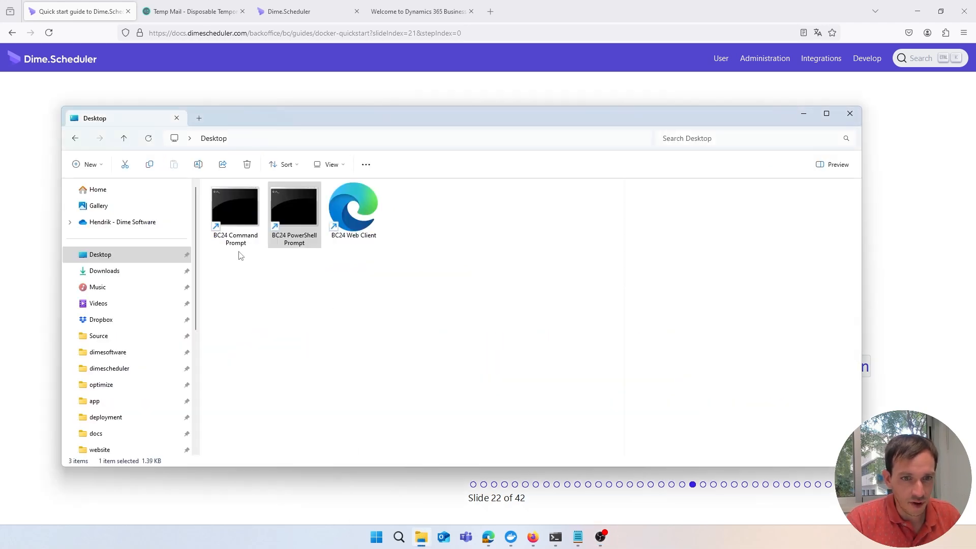
pyautogui.click(312, 239)
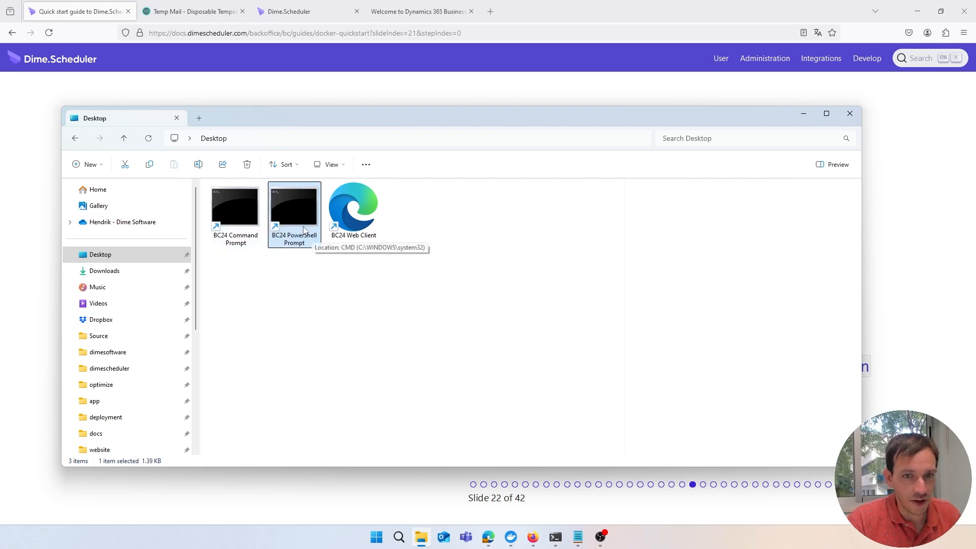
pyautogui.click(274, 219)
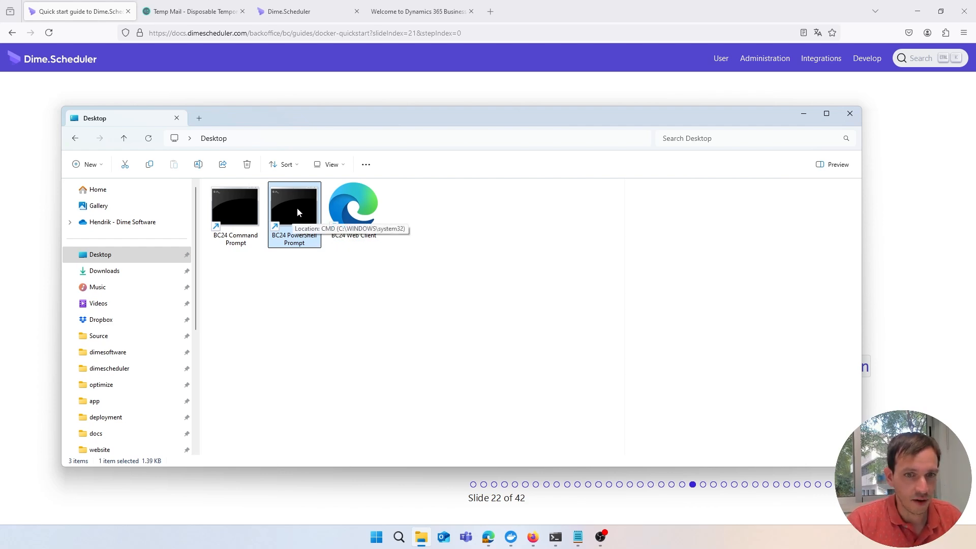
pyautogui.doubleClick(297, 212)
pyautogui.moveTo(619, 123); pyautogui.dragTo(858, 83)
pyautogui.click(684, 379)
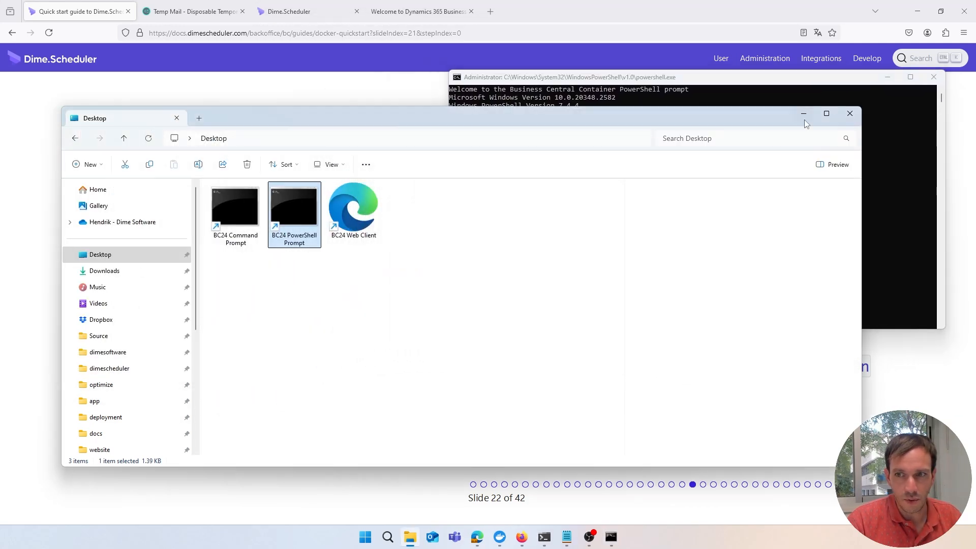
pyautogui.click(804, 120)
# Install the DimeScheduler.InstallBCExtension script, answering Y to the PATH/NuGet prompt and A to trust the repository
pyautogui.moveTo(665, 81); pyautogui.dragTo(654, 33)
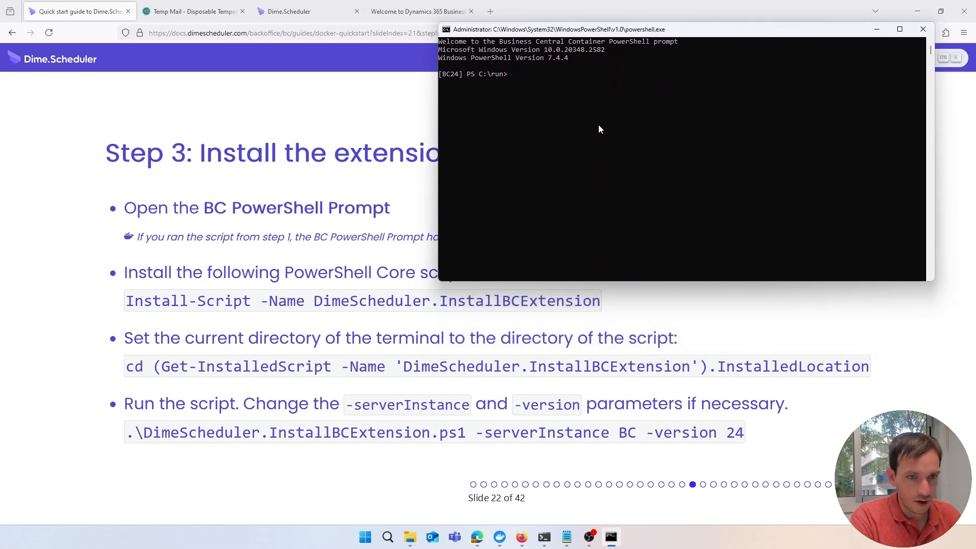
pyautogui.write('Install-S')
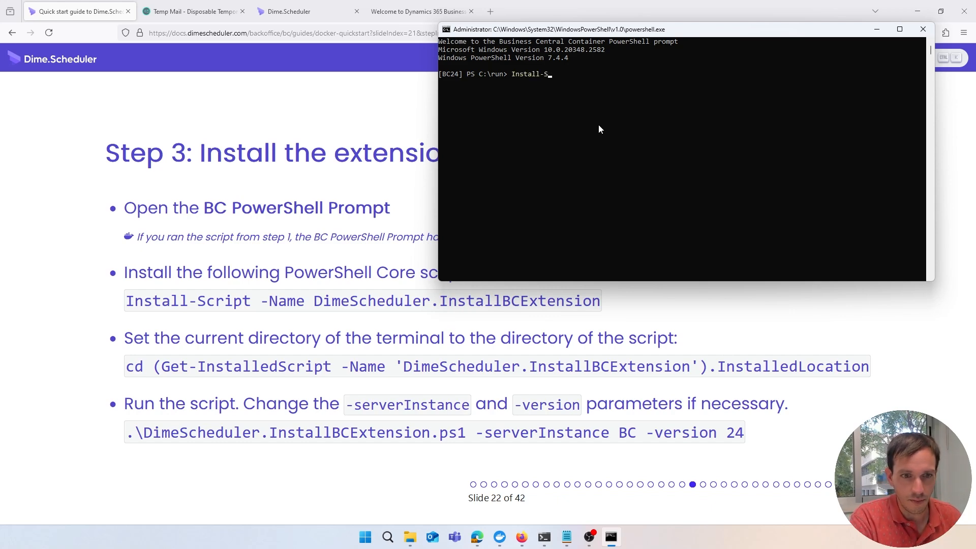
pyautogui.write('cript -Name ')
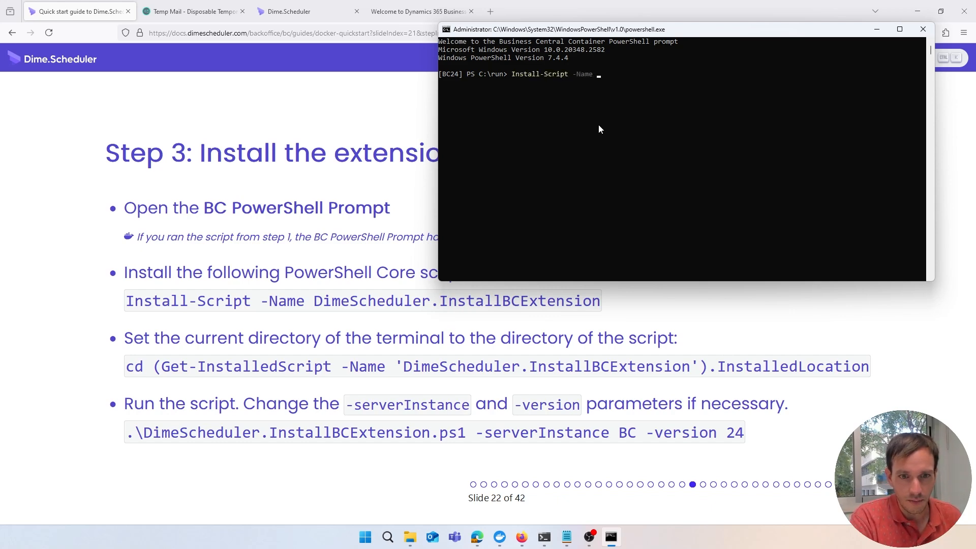
pyautogui.write('DimeScheduler.')
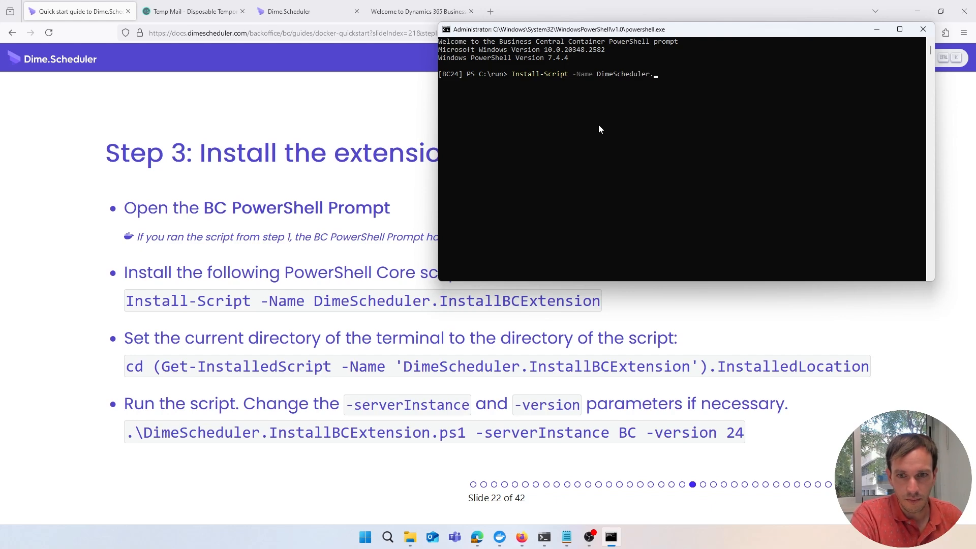
pyautogui.write('InstallBCExtension')
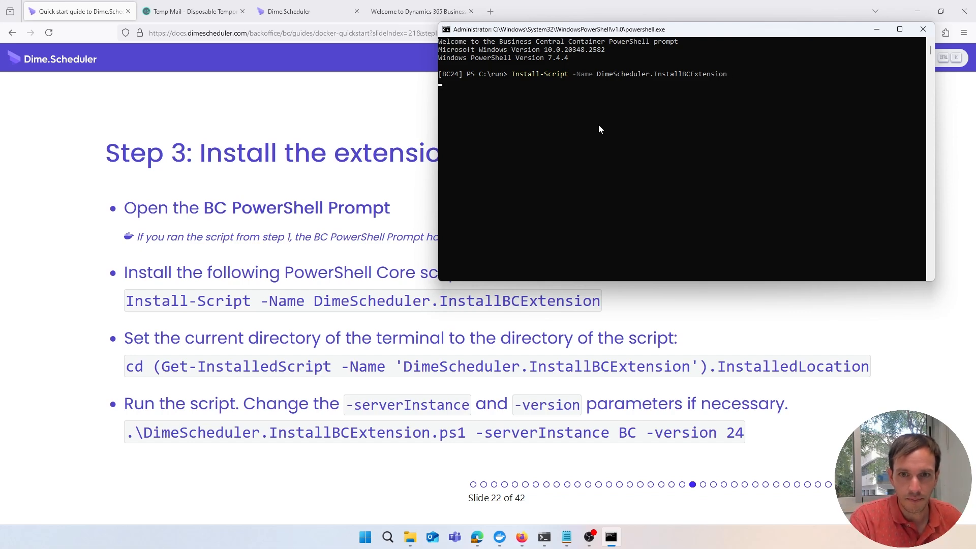
pyautogui.press('Return')
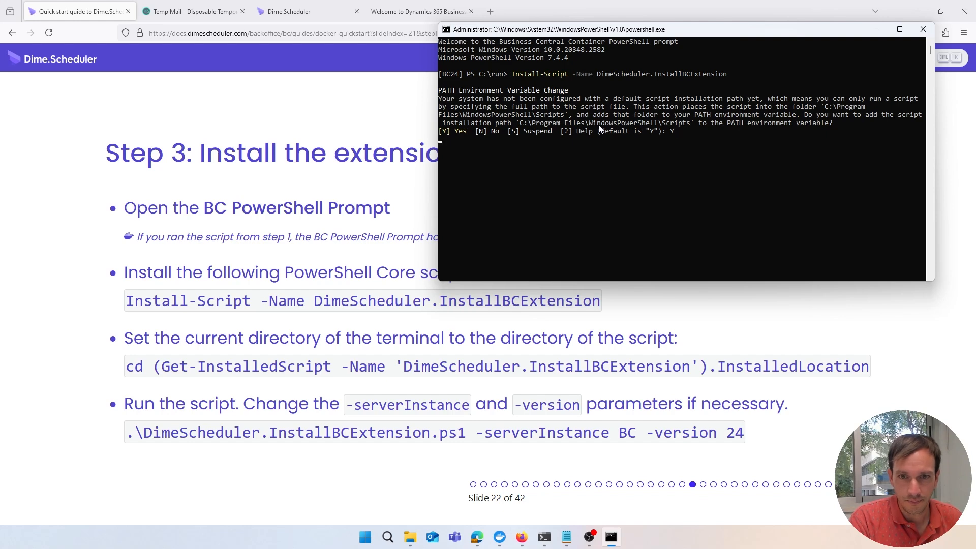
pyautogui.write('Y')
pyautogui.press('Return')
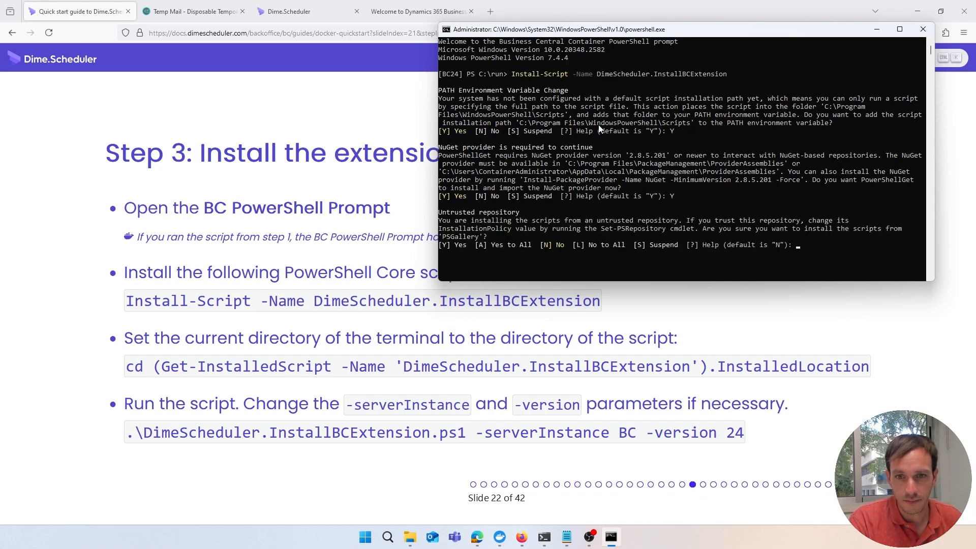
pyautogui.write('A')
pyautogui.press('Return')
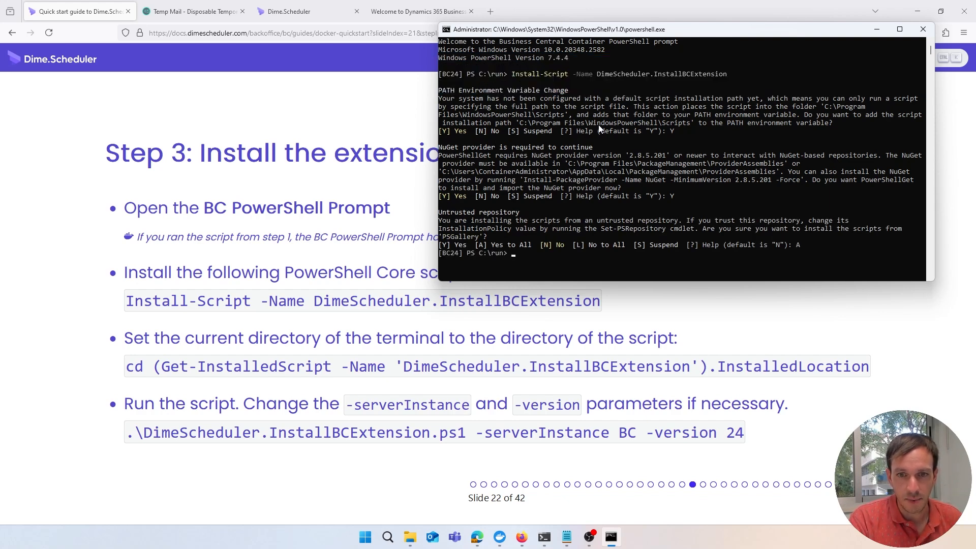
pyautogui.write('cd')
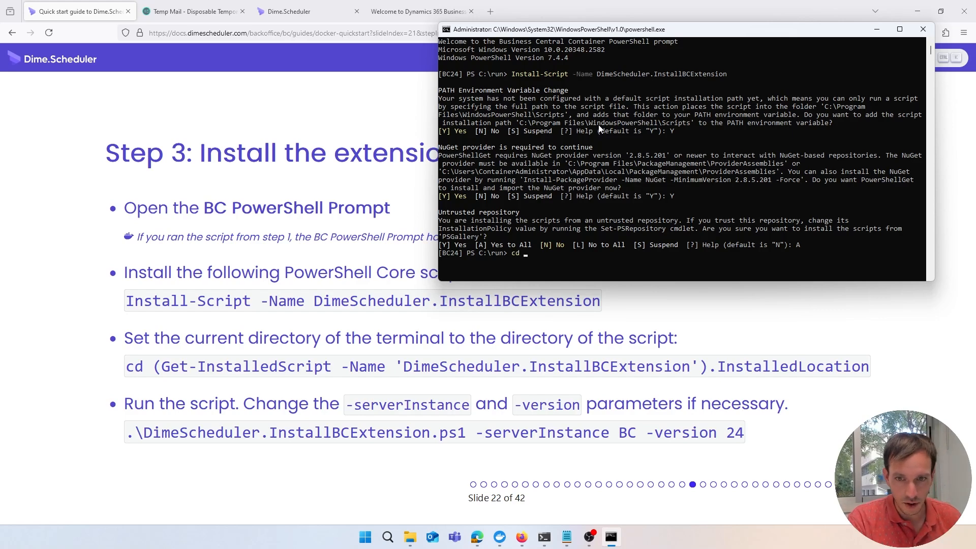
pyautogui.write(' (')
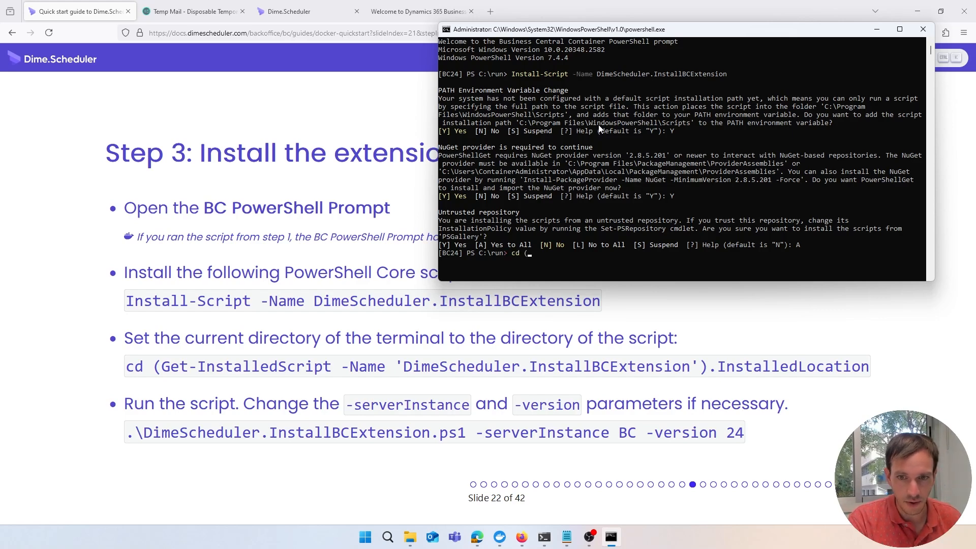
pyautogui.write('Get')
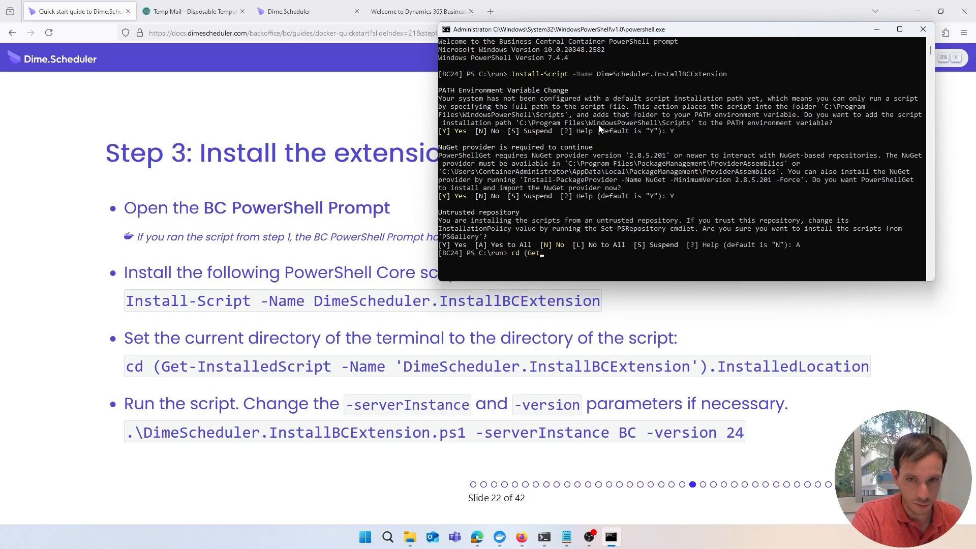
pyautogui.write('-Instal')
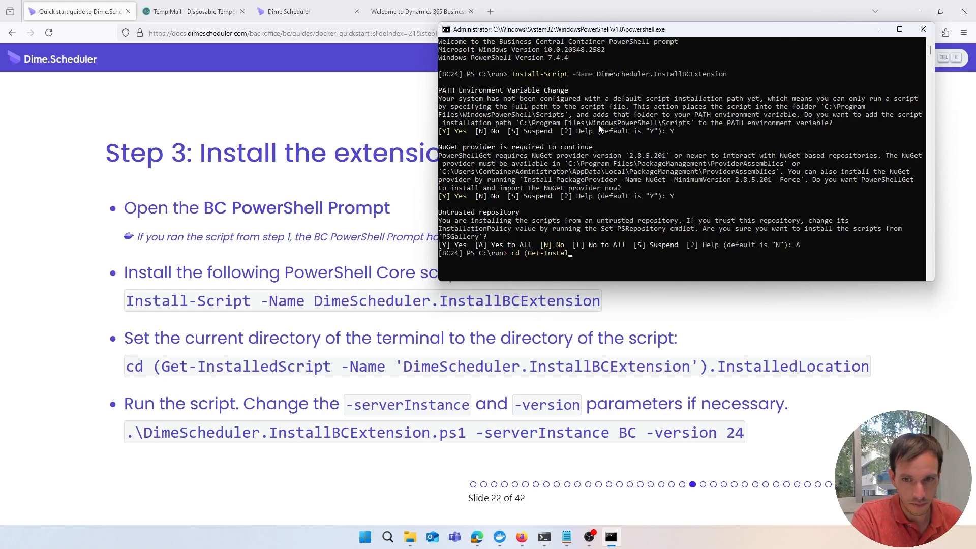
pyautogui.write('ledScript -N')
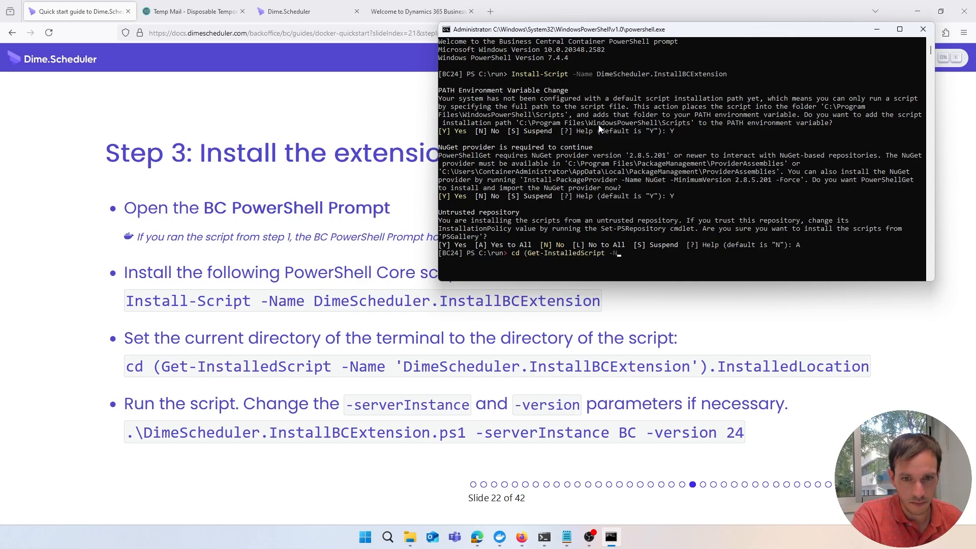
pyautogui.write("ame 'Dime")
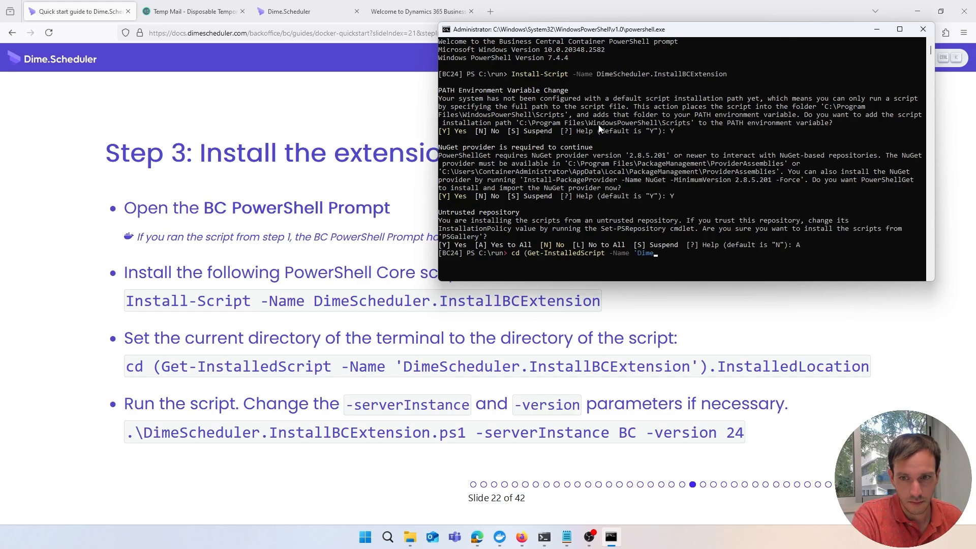
pyautogui.write('Scheduler.I')
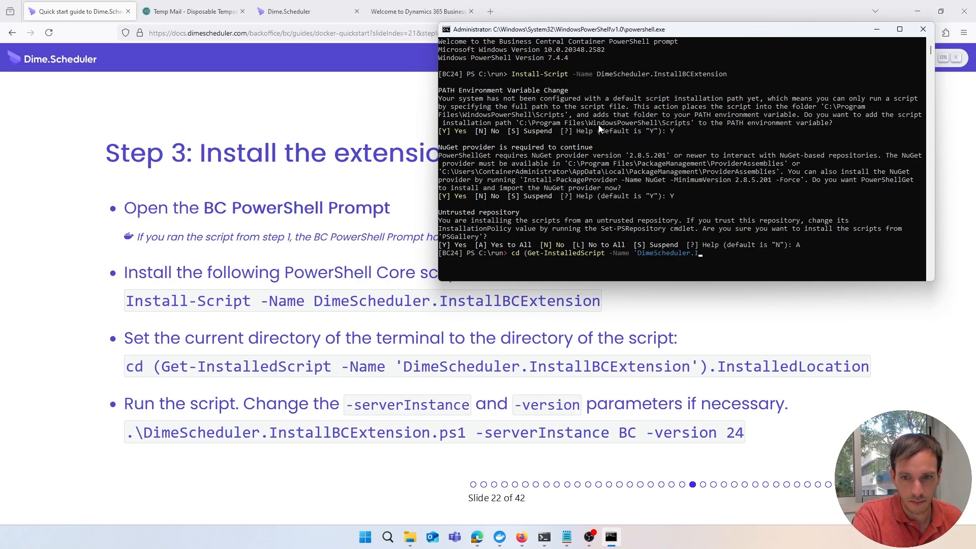
pyautogui.write('nstallBCE')
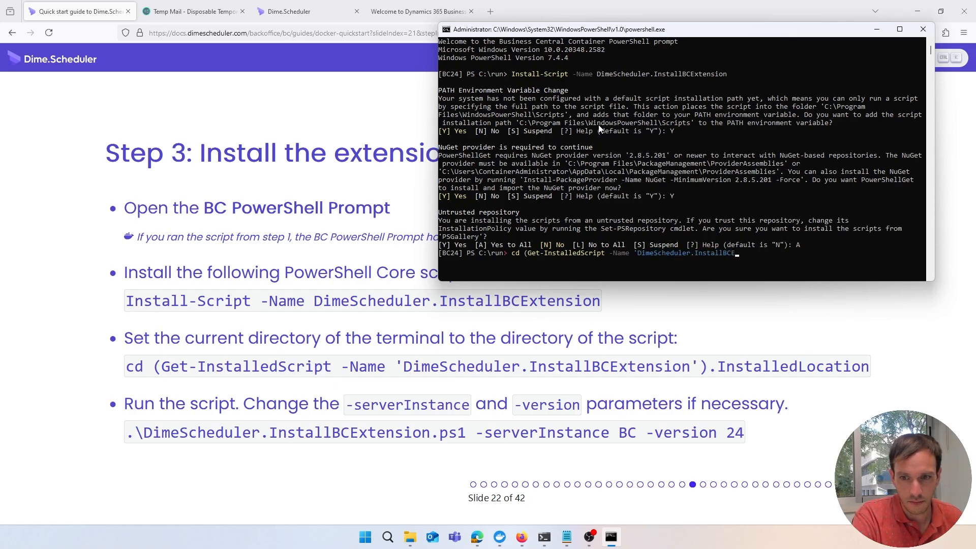
pyautogui.write("xtension').Insta")
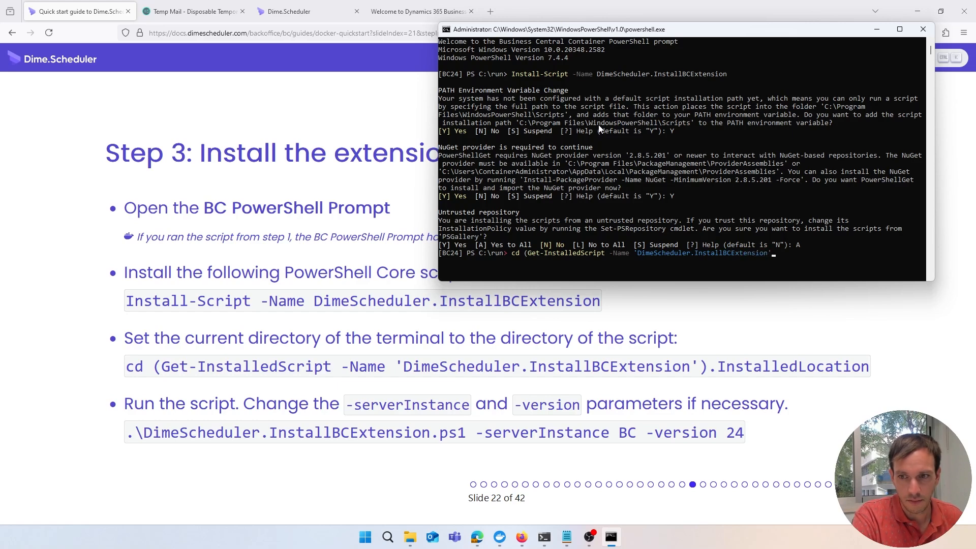
pyautogui.write('lledLocation')
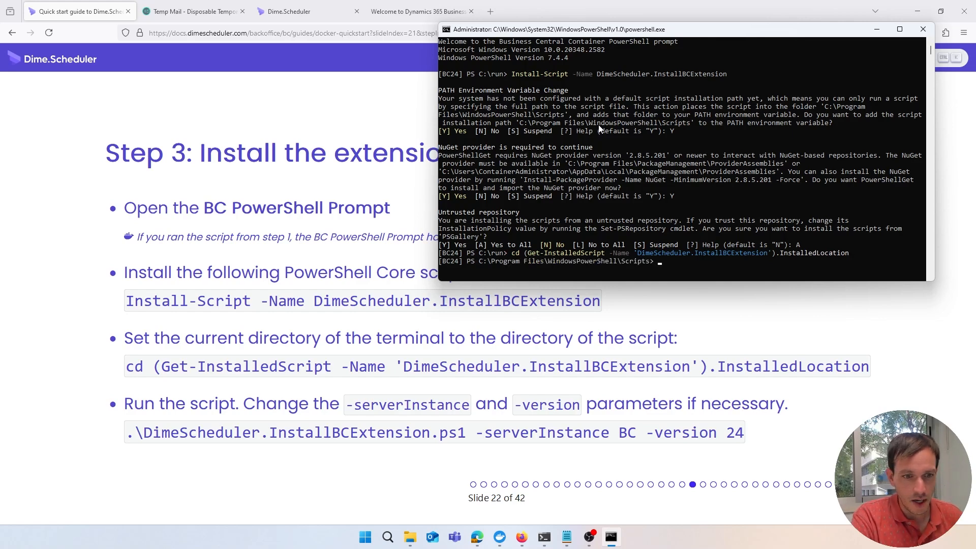
# Enter the command .\DimeScheduler.InstallBCExtension.ps1 -serverInstance BC -version 24
pyautogui.write('.')
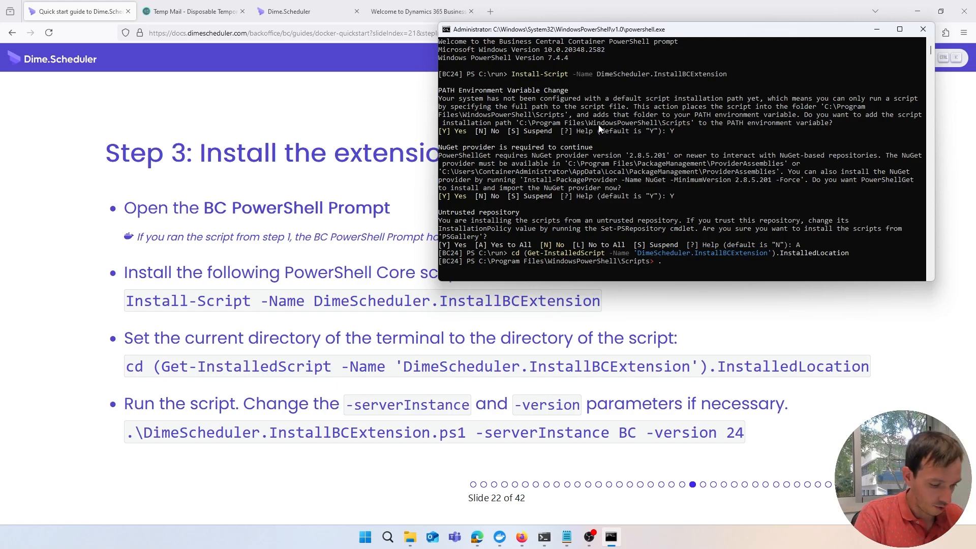
pyautogui.write('\\DimeScheduler.')
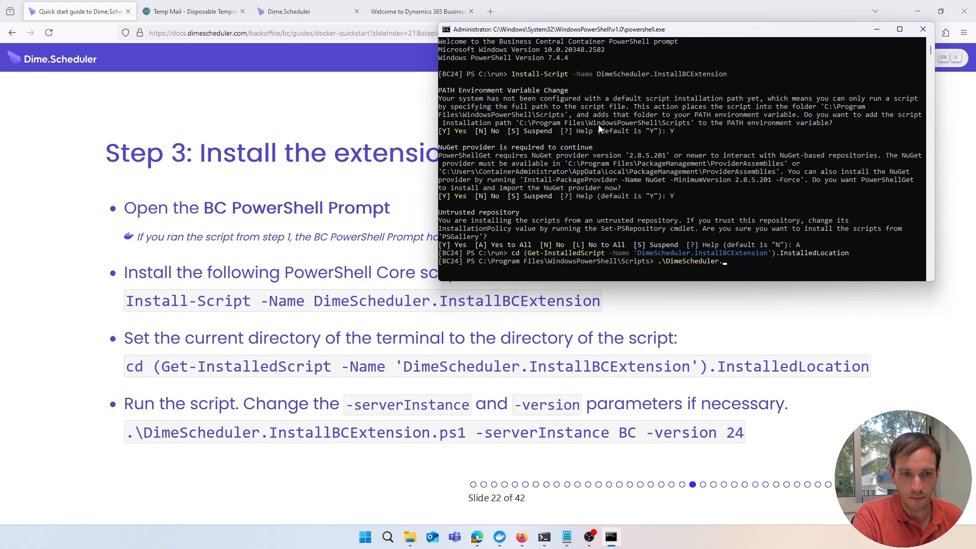
pyautogui.write('E')
pyautogui.press('BackSpace')
pyautogui.write('I')
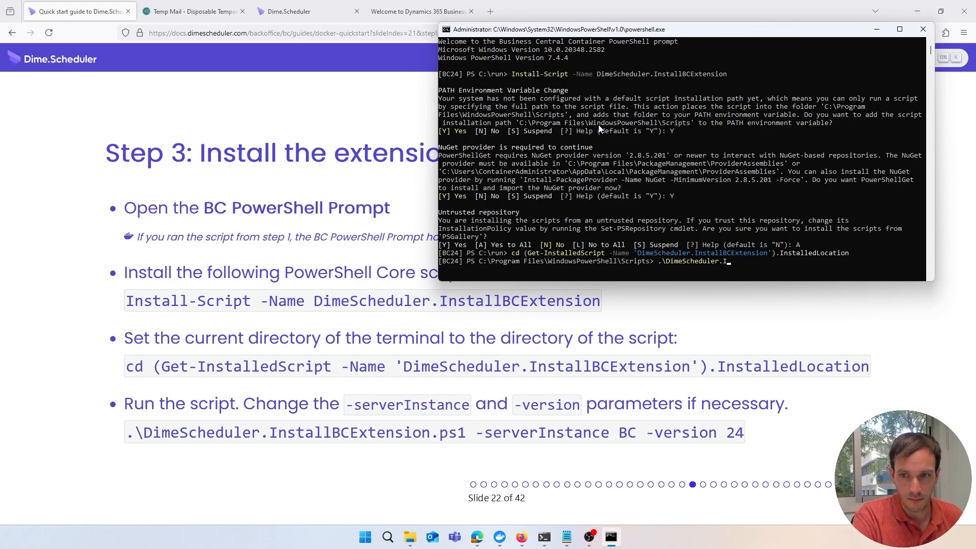
pyautogui.write('nstallB')
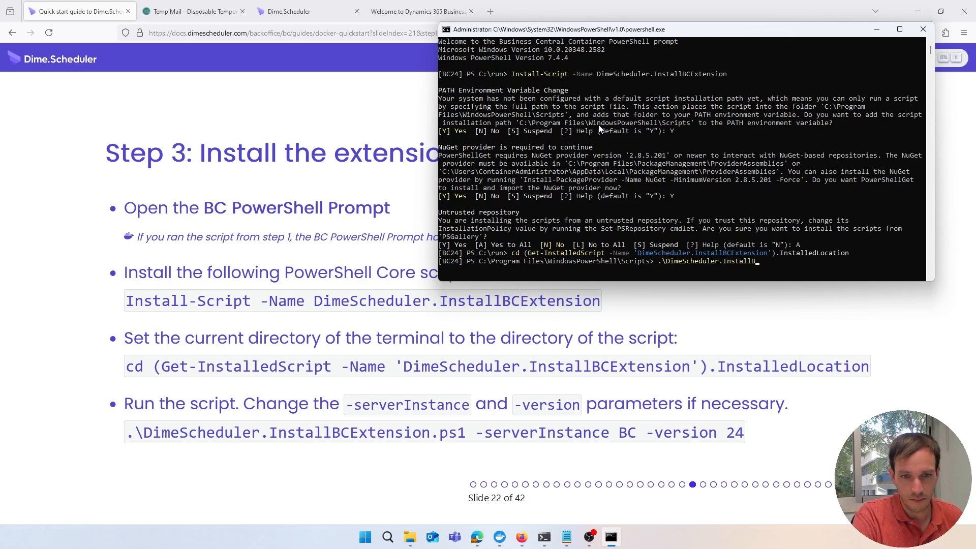
pyautogui.write('CExtension.ps1 -serverInstance')
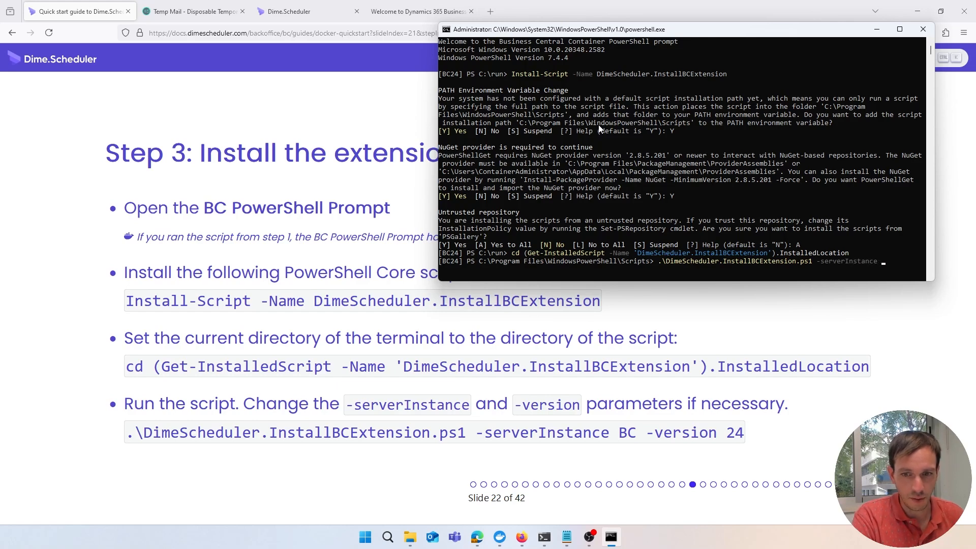
pyautogui.write(' BC -')
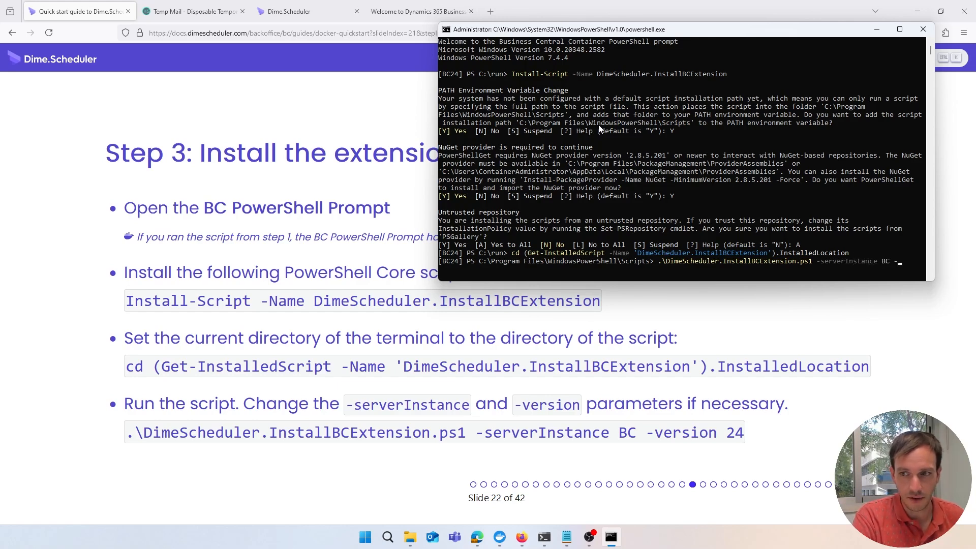
pyautogui.write('version 24')
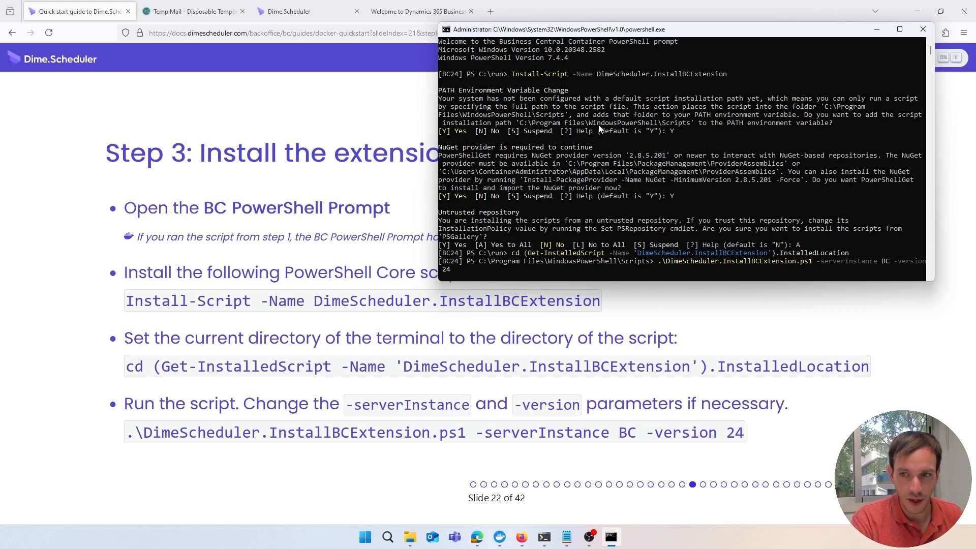
# Run the InstallBCExtension script to download, publish, sync and install the Dime.Scheduler extension
pyautogui.press('Return')
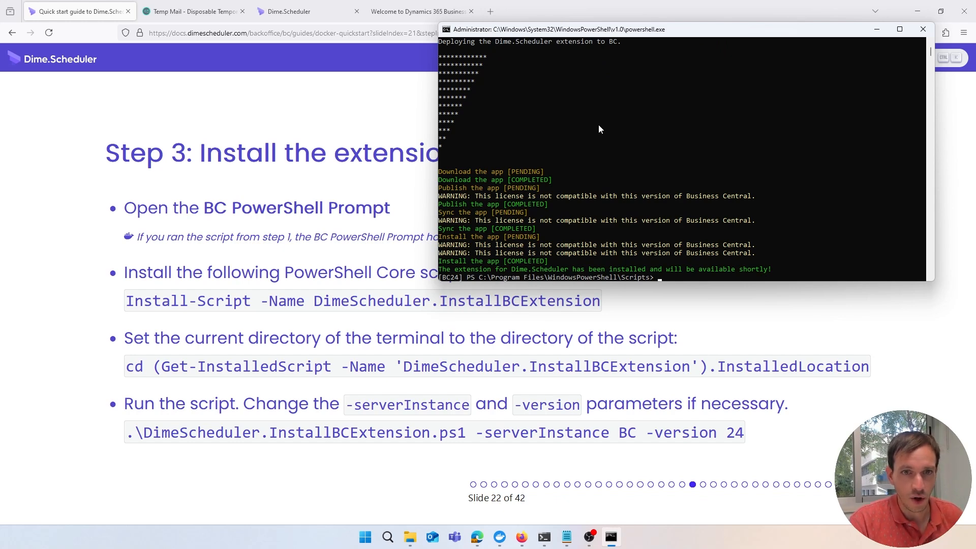
pyautogui.click(383, 108)
pyautogui.click(414, 12)
pyautogui.click(495, 190)
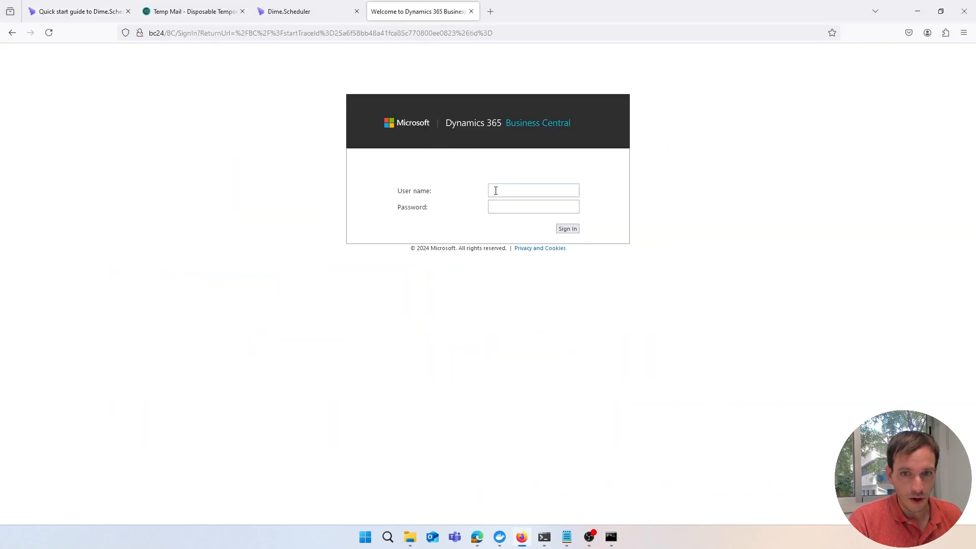
pyautogui.write('admin')
pyautogui.press('Tab')
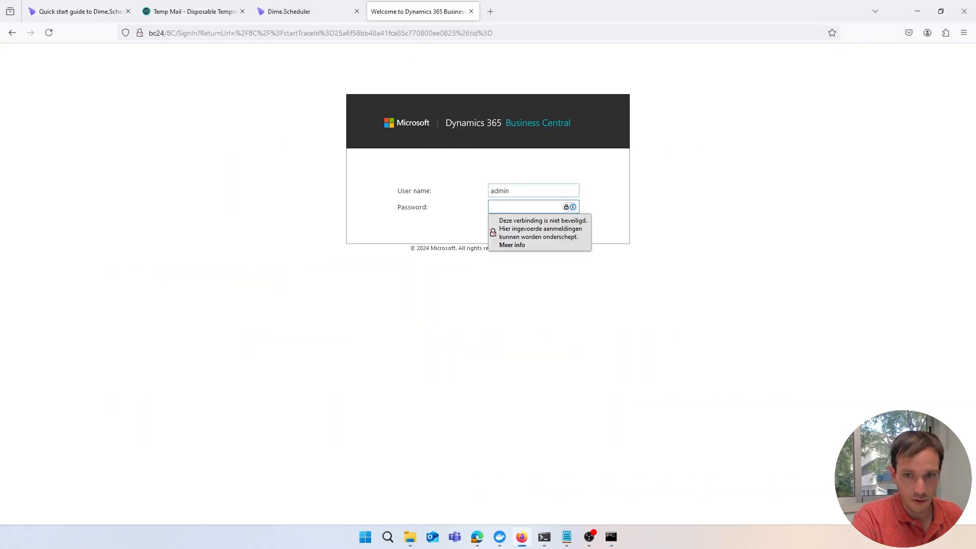
pyautogui.write('P@ssw0rd')
pyautogui.press('Return')
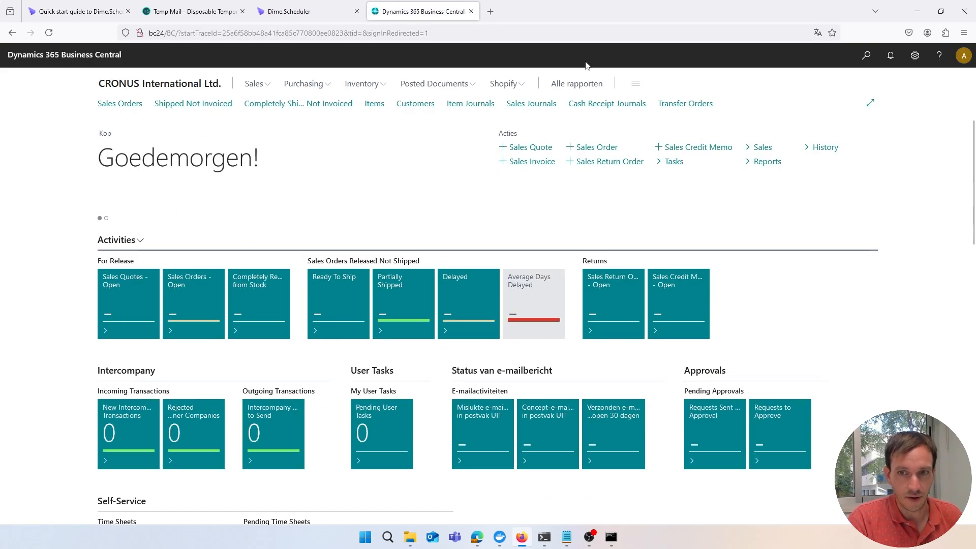
pyautogui.hotkey('alt', 'q')
pyautogui.write('fastt')
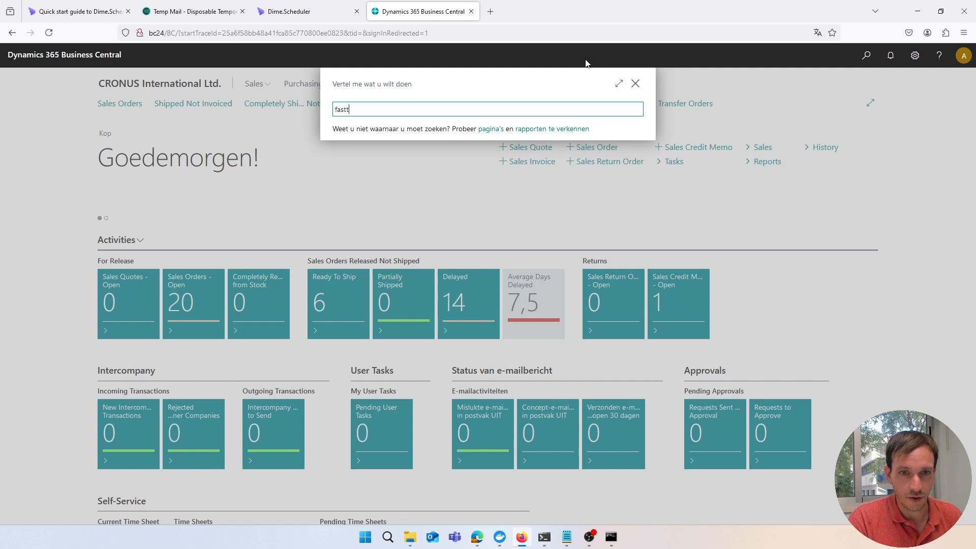
pyautogui.write('rack')
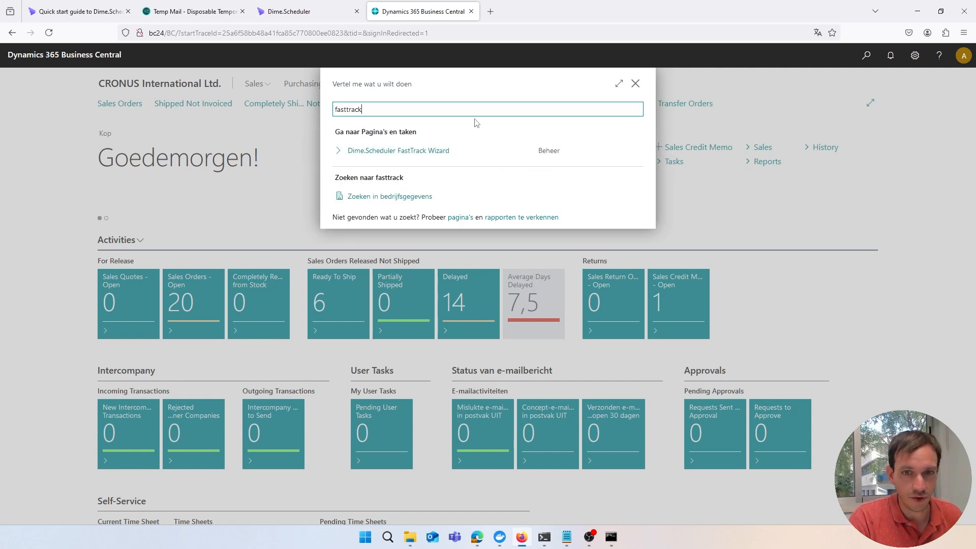
pyautogui.click(417, 157)
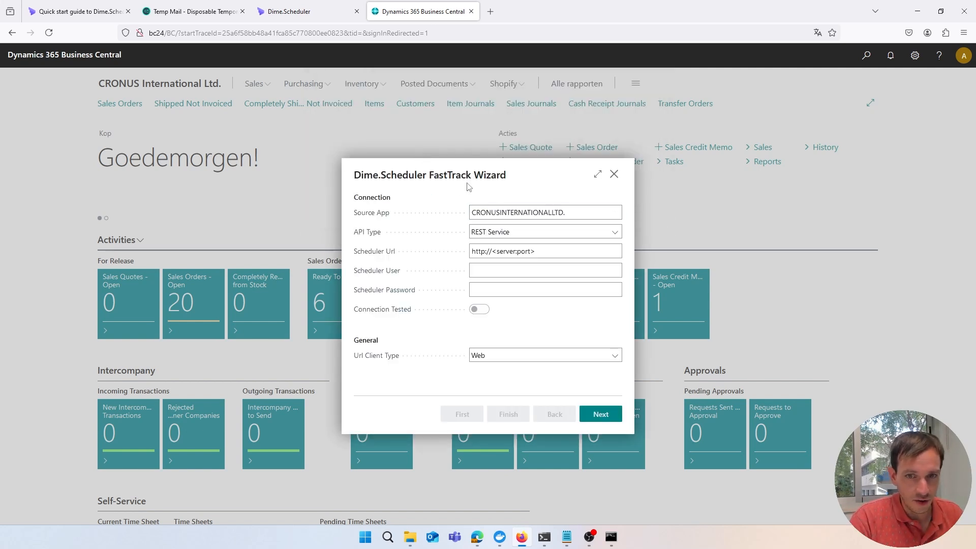
pyautogui.click(613, 175)
pyautogui.click(547, 326)
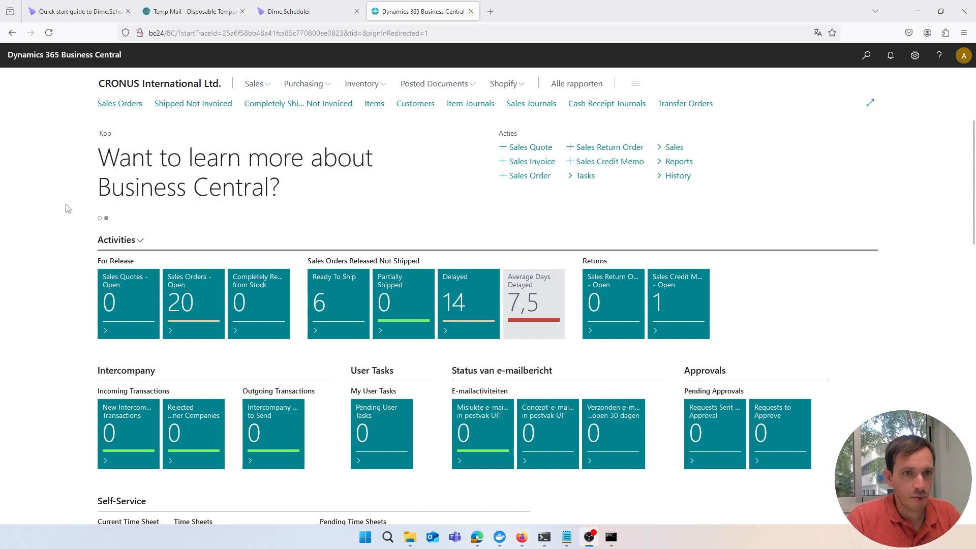
# Return to the quick start guide and advance to slide 24, Step 4 on the FastTrack Wizard
pyautogui.click(72, 18)
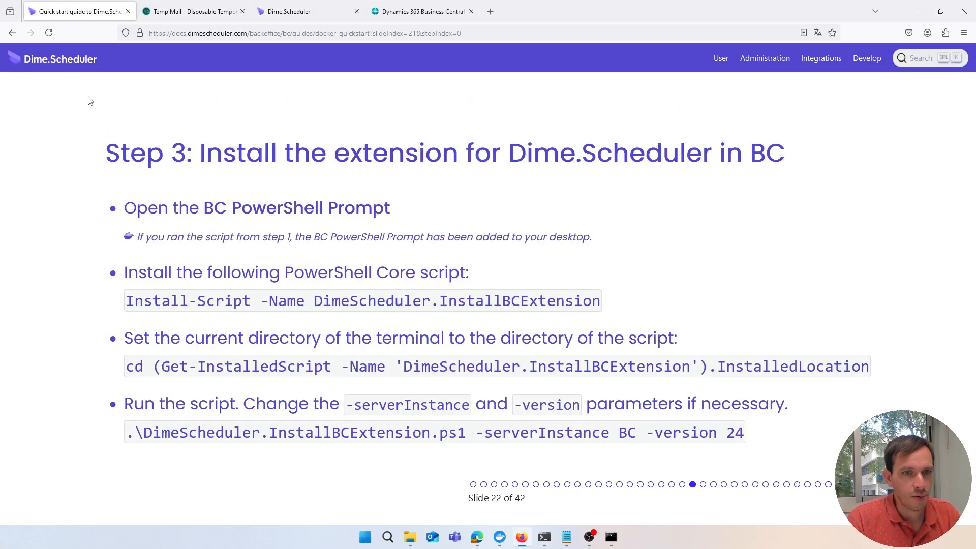
pyautogui.press('Right')
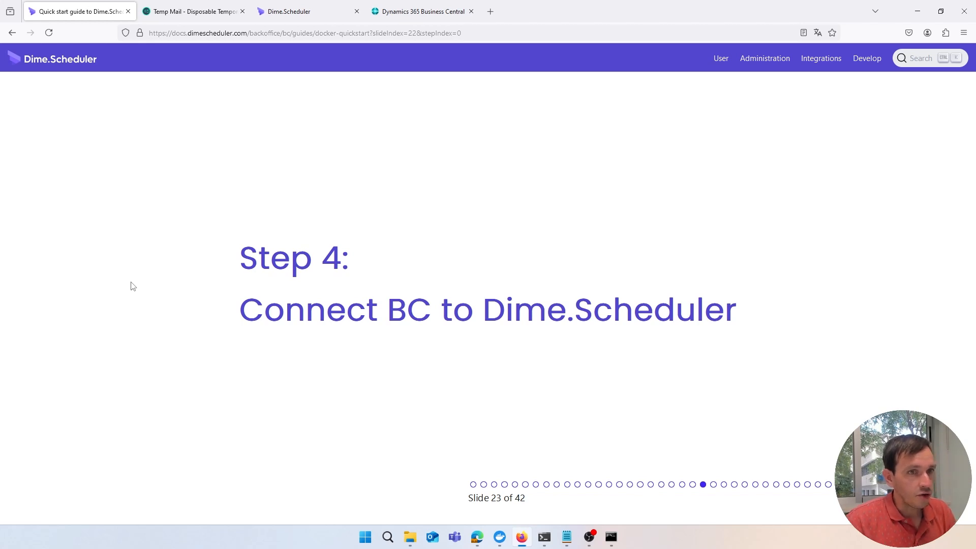
pyautogui.press('Right')
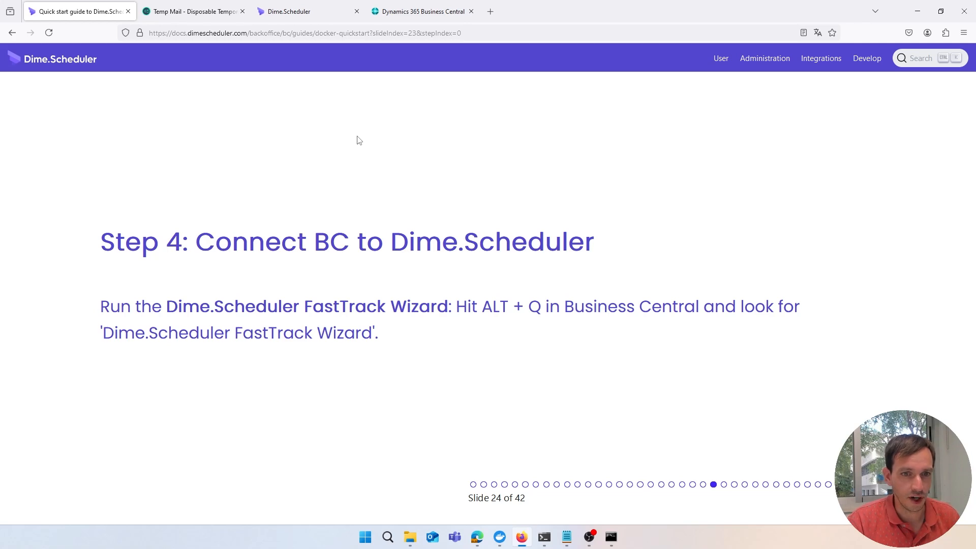
# Find the Dime.Scheduler FastTrack Wizard in Business Central's search and open its connection step
pyautogui.click(405, 13)
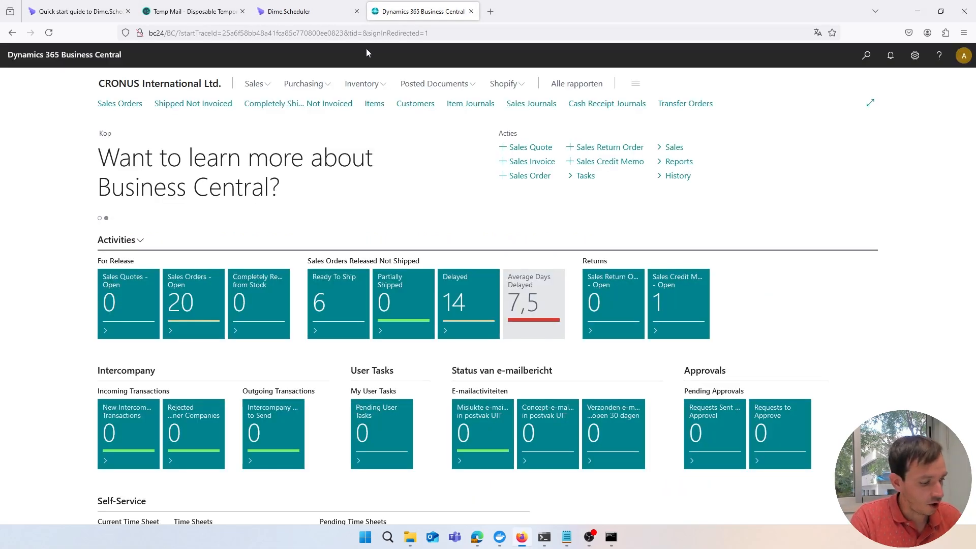
pyautogui.hotkey('alt', 'q')
pyautogui.write('Dime.Scheduler FastTrack')
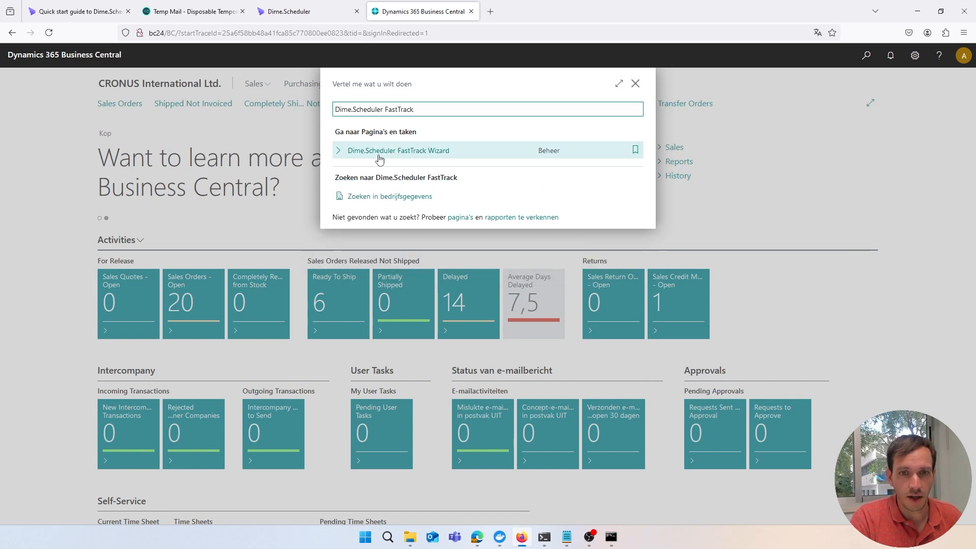
pyautogui.click(380, 151)
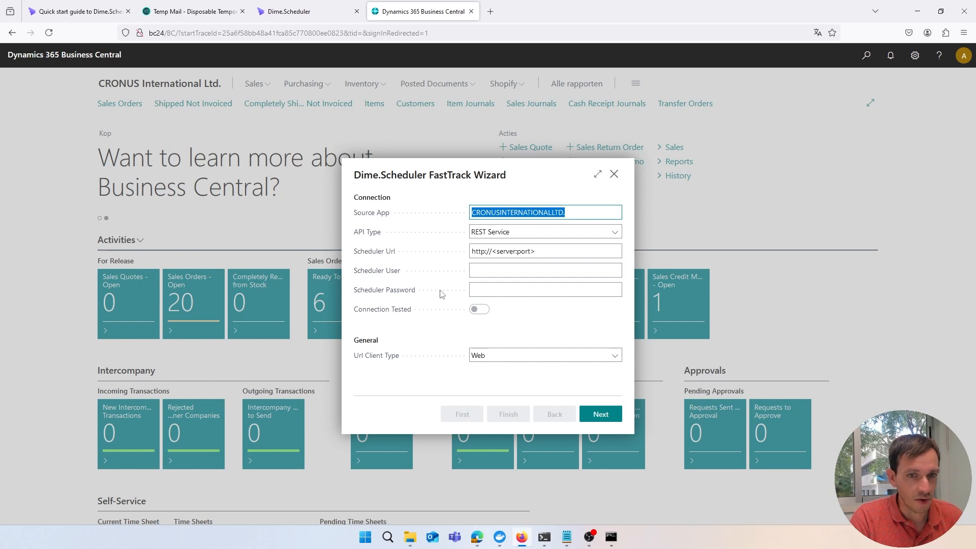
pyautogui.click(442, 206)
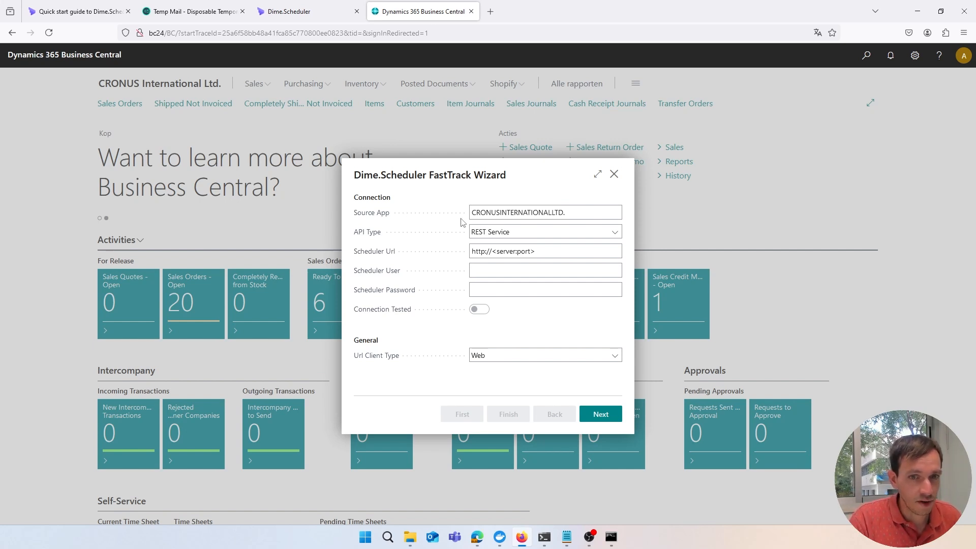
pyautogui.moveTo(569, 213)
pyautogui.mouseDown()
pyautogui.moveTo(507, 210)
pyautogui.moveTo(571, 210)
pyautogui.mouseUp()
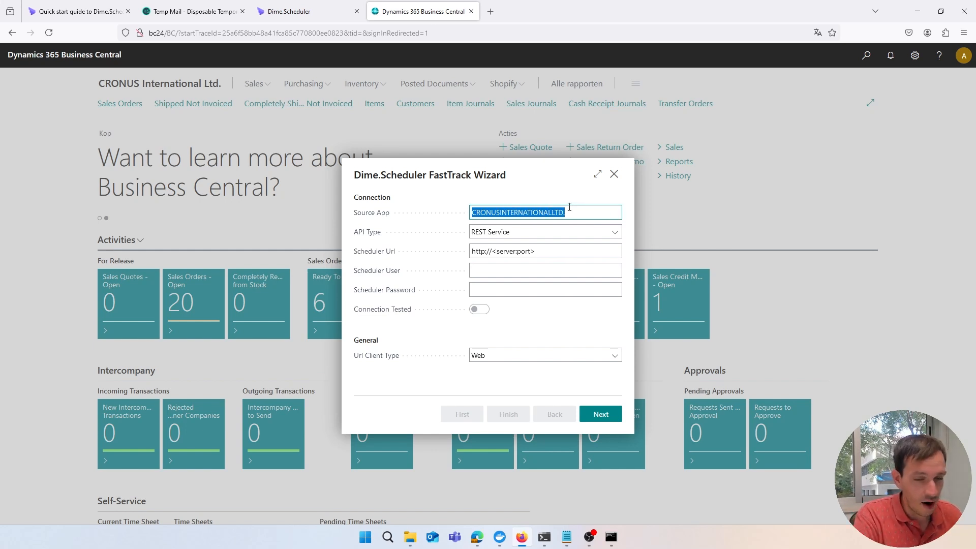
pyautogui.write('BCD')
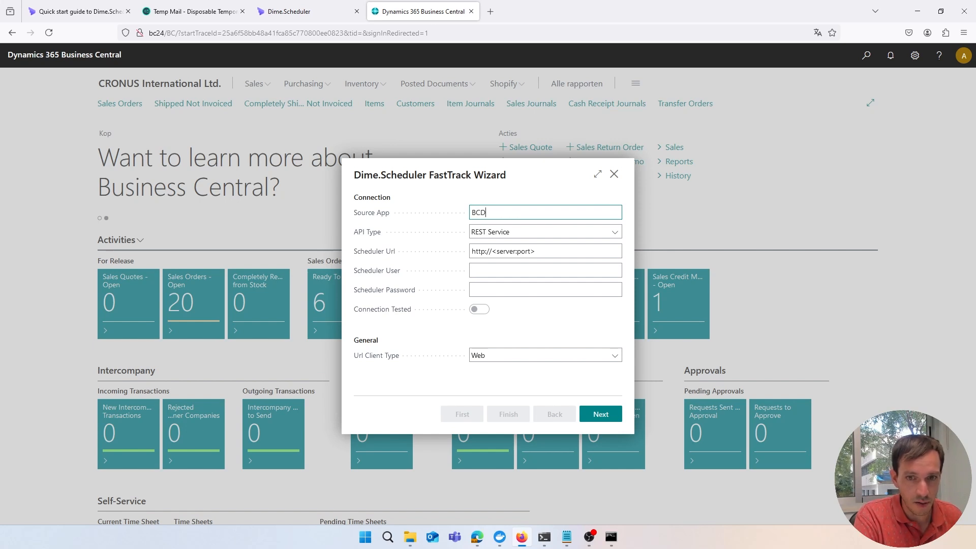
pyautogui.write('OCKERTEST')
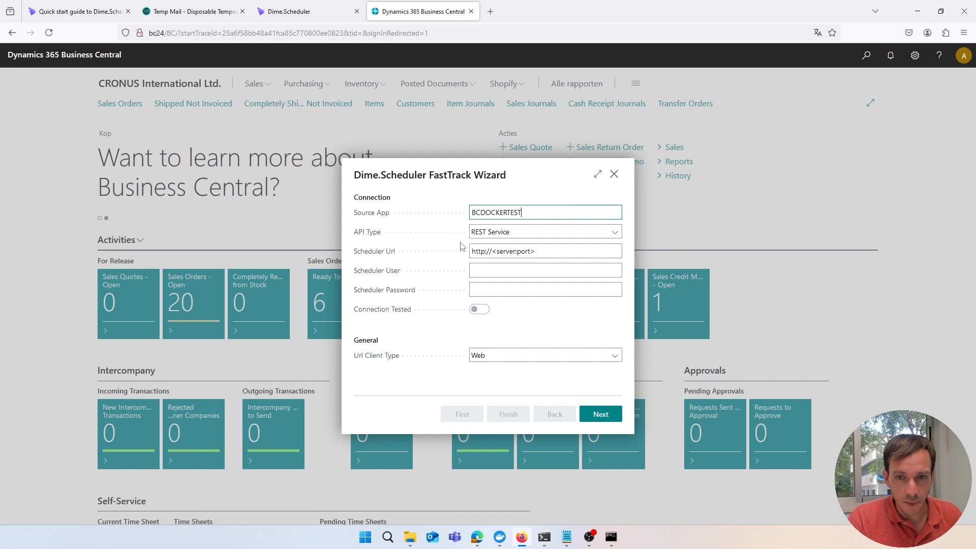
pyautogui.click(545, 251)
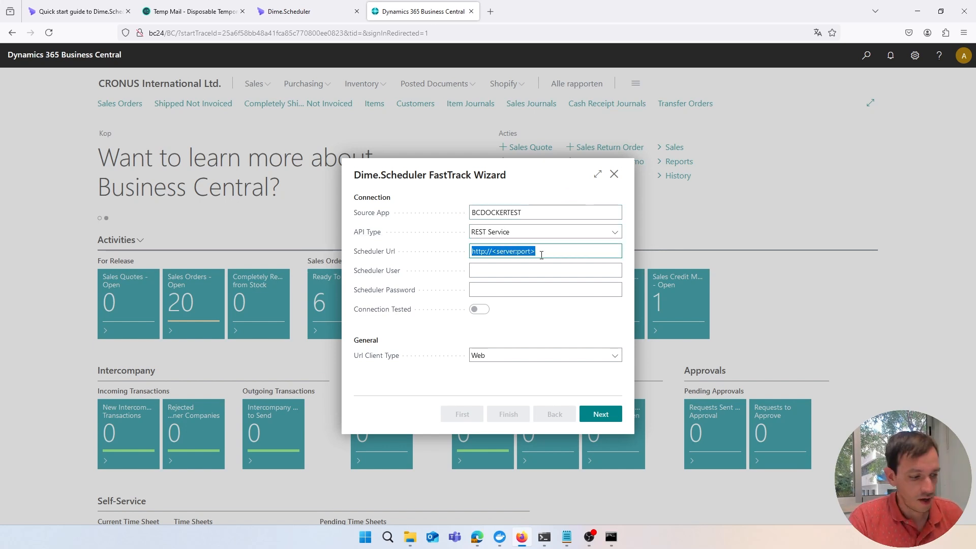
pyautogui.write('htt')
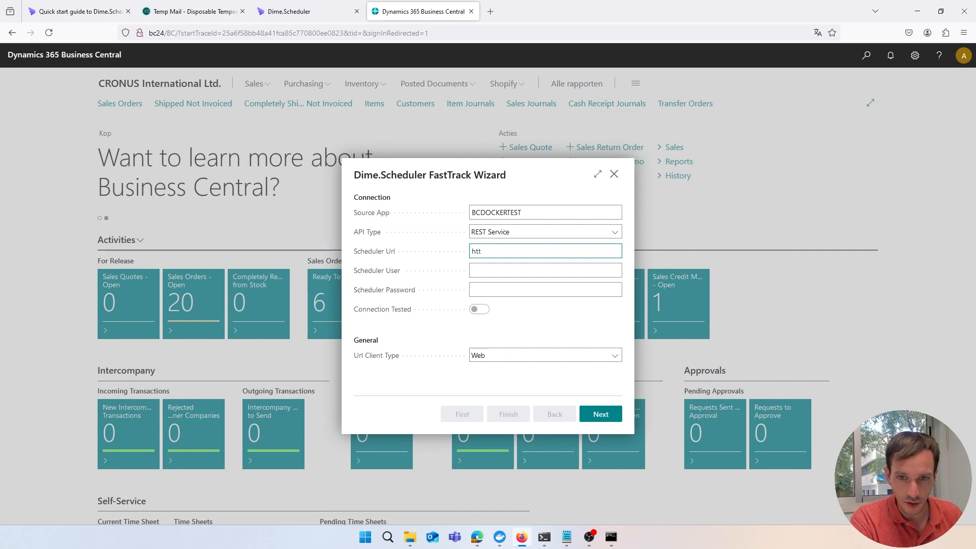
pyautogui.write('ps//')
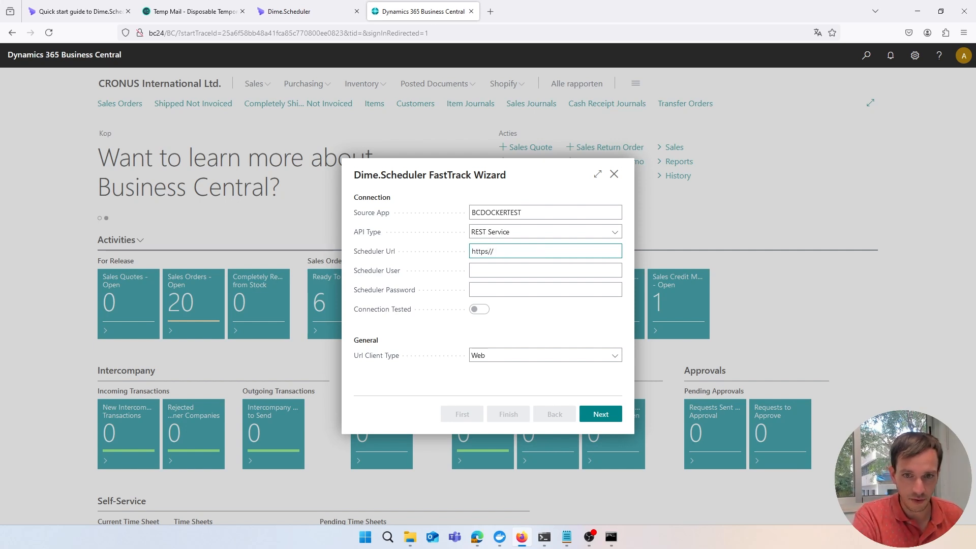
pyautogui.press('Left')
pyautogui.press('Left')
pyautogui.write('://sandbox.api.dimesc')
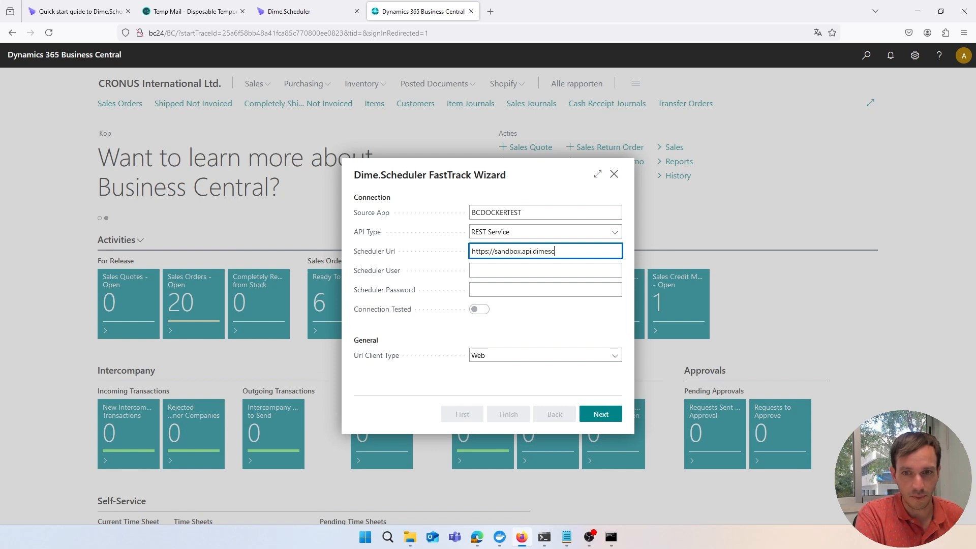
pyautogui.write('heduler.com')
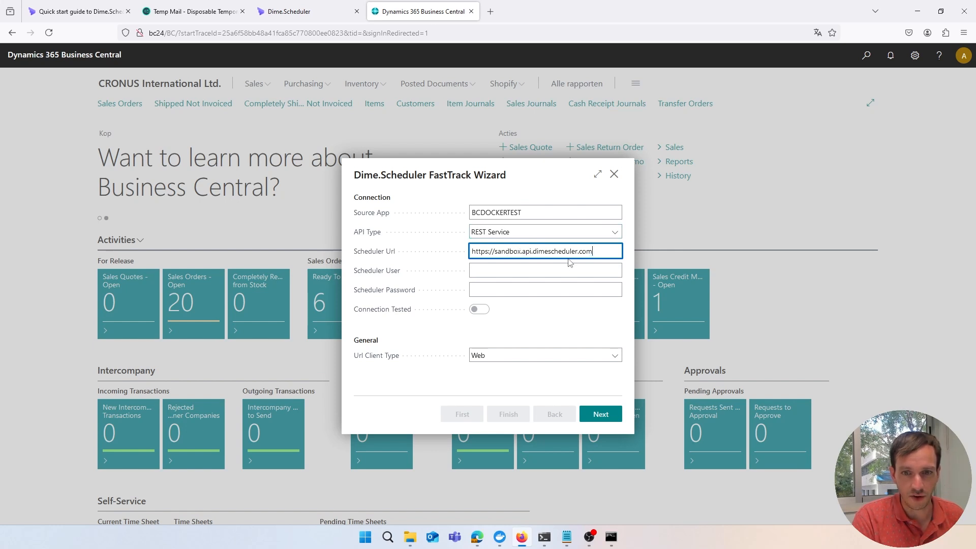
pyautogui.click(525, 265)
pyautogui.click(466, 261)
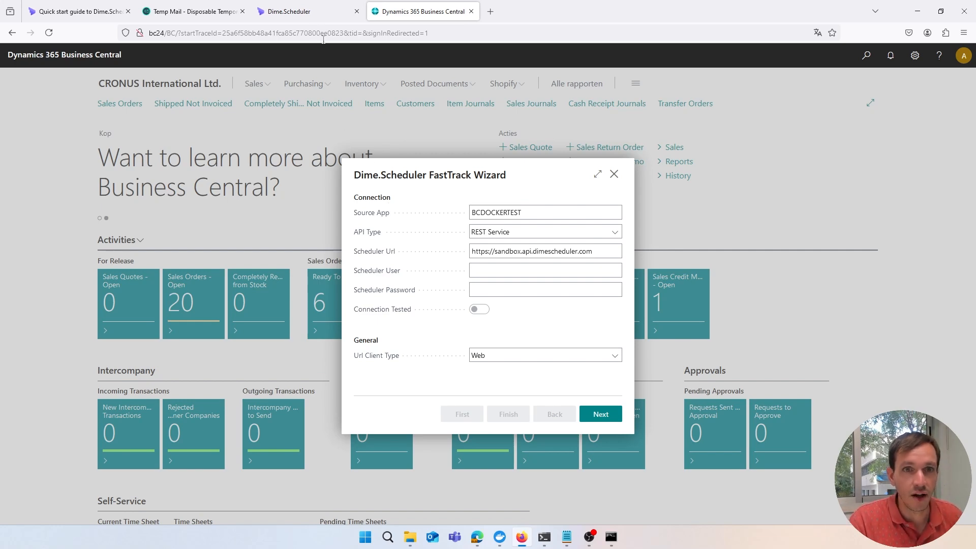
pyautogui.click(288, 12)
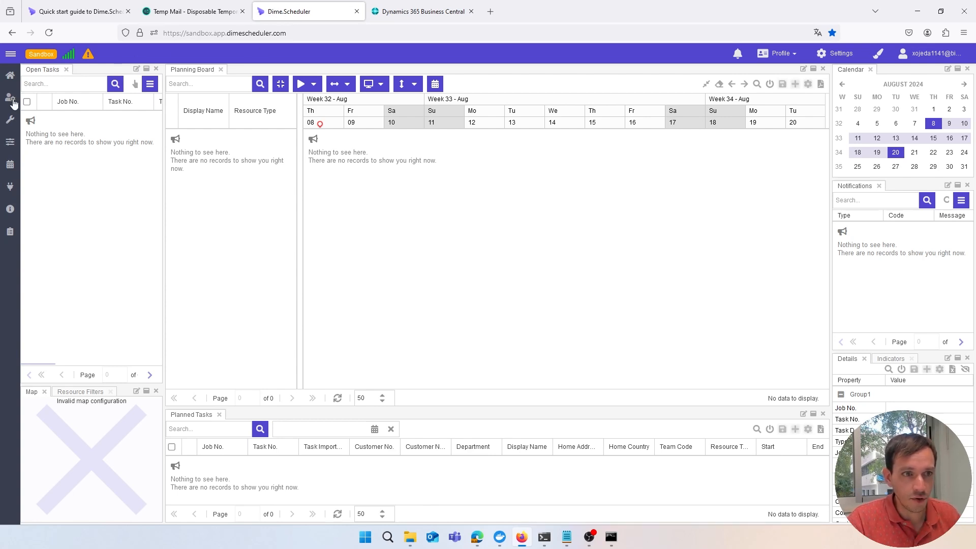
# Add a new Forms user using the service account e-mail as both e-mail and display name
pyautogui.moveTo(14, 104)
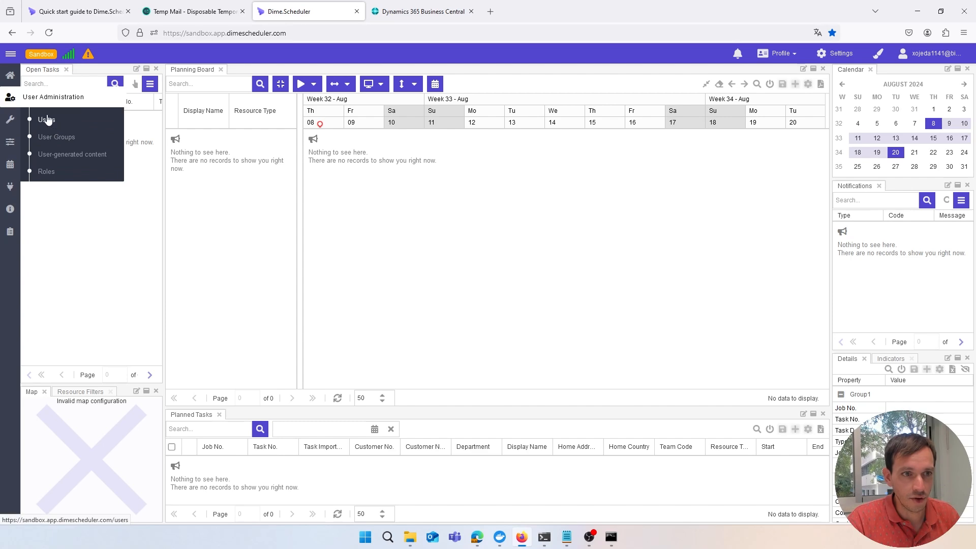
pyautogui.click(46, 119)
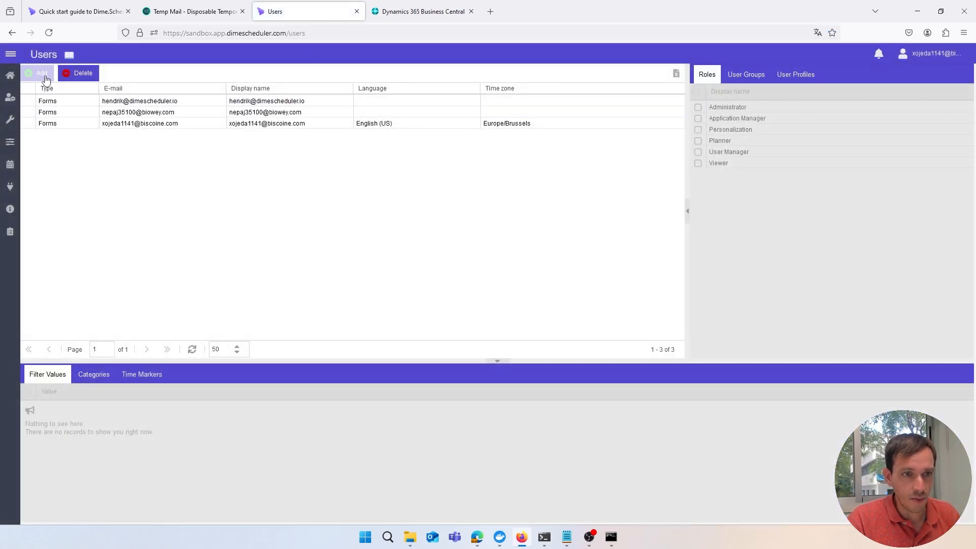
pyautogui.click(40, 77)
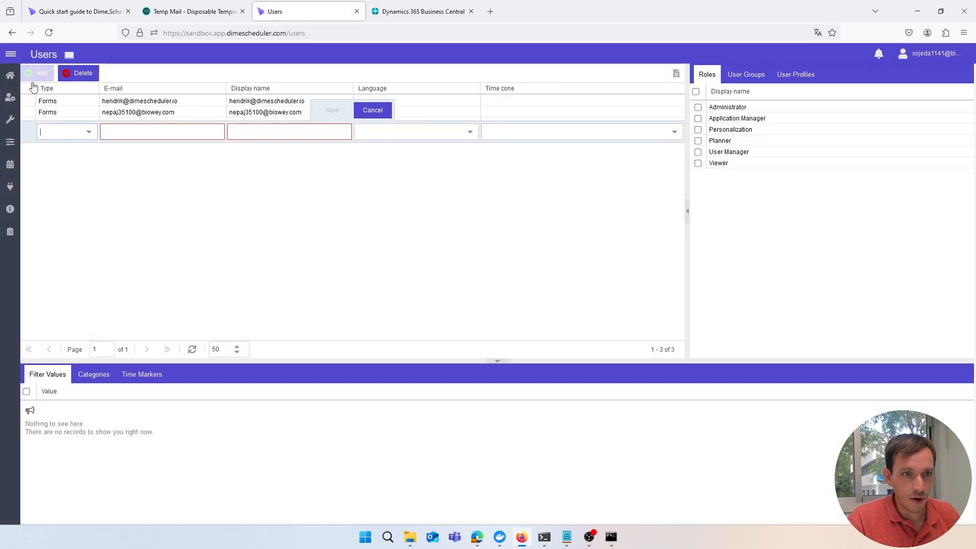
pyautogui.click(89, 132)
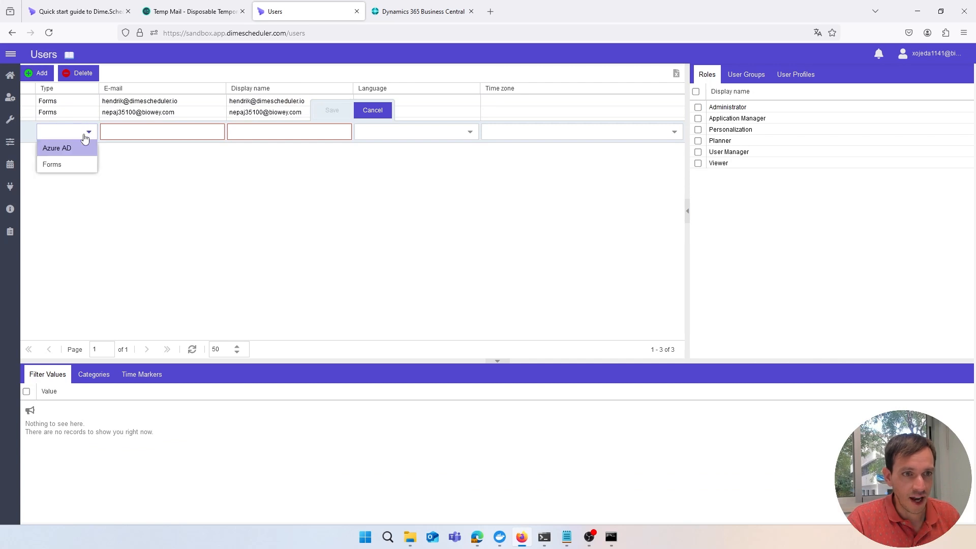
pyautogui.click(71, 162)
pyautogui.click(124, 133)
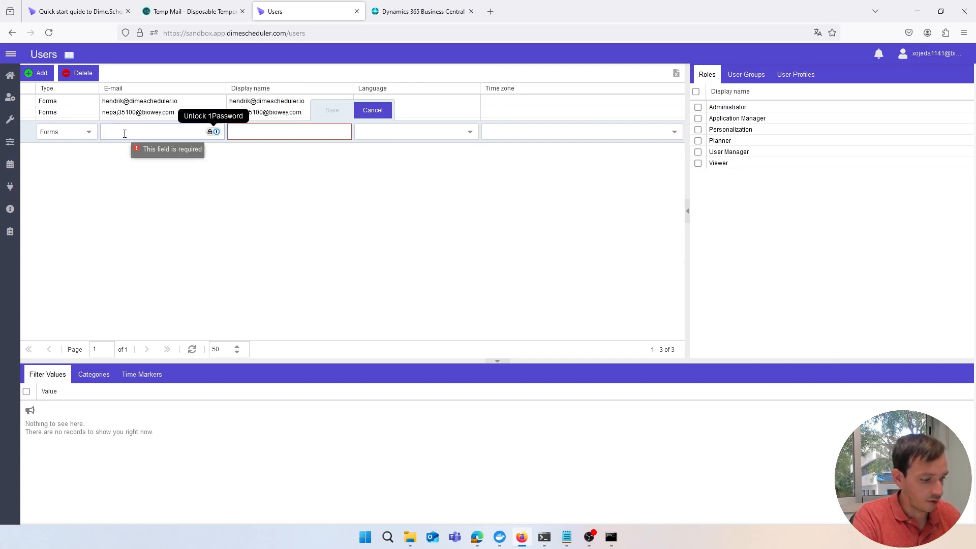
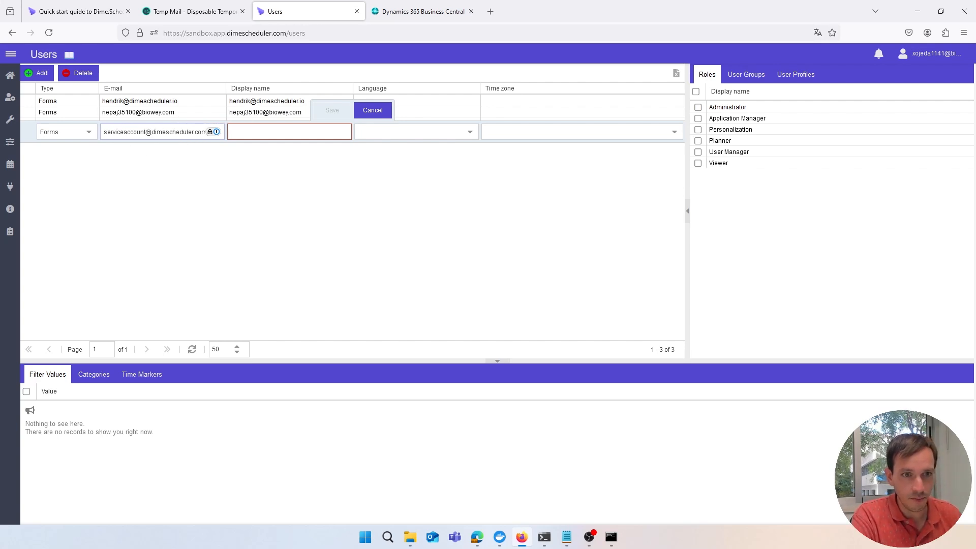
pyautogui.hotkey('ctrl', 'a')
pyautogui.hotkey('ctrl', 'c')
pyautogui.press('Tab')
pyautogui.hotkey('ctrl', 'v')
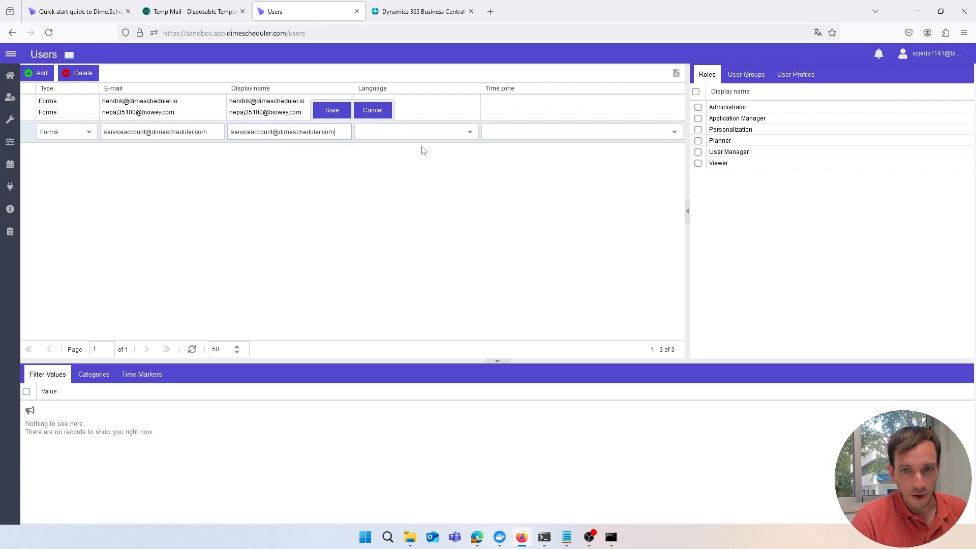
# Set the new user's language to English (US) and time zone to Europe/Madrid
pyautogui.click(466, 132)
pyautogui.click(440, 180)
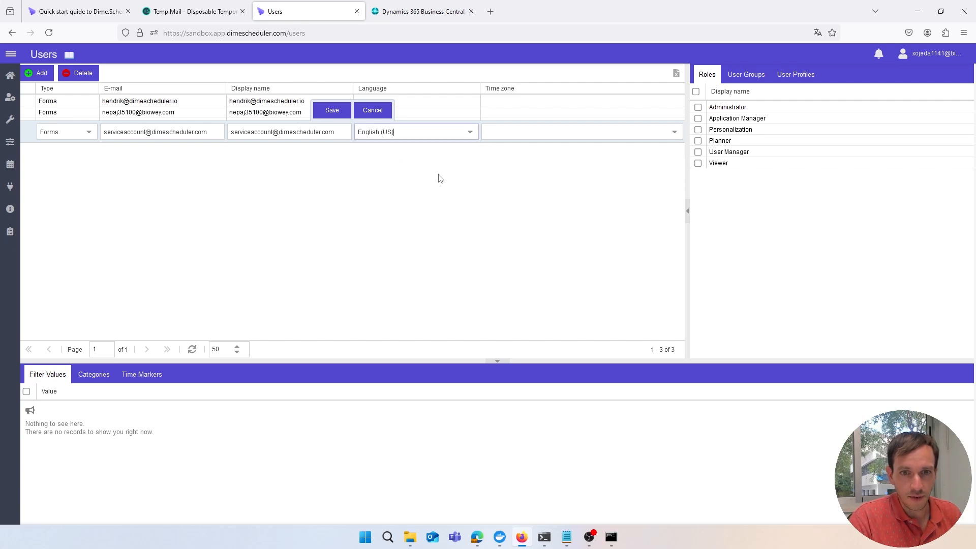
pyautogui.click(671, 131)
pyautogui.write('e')
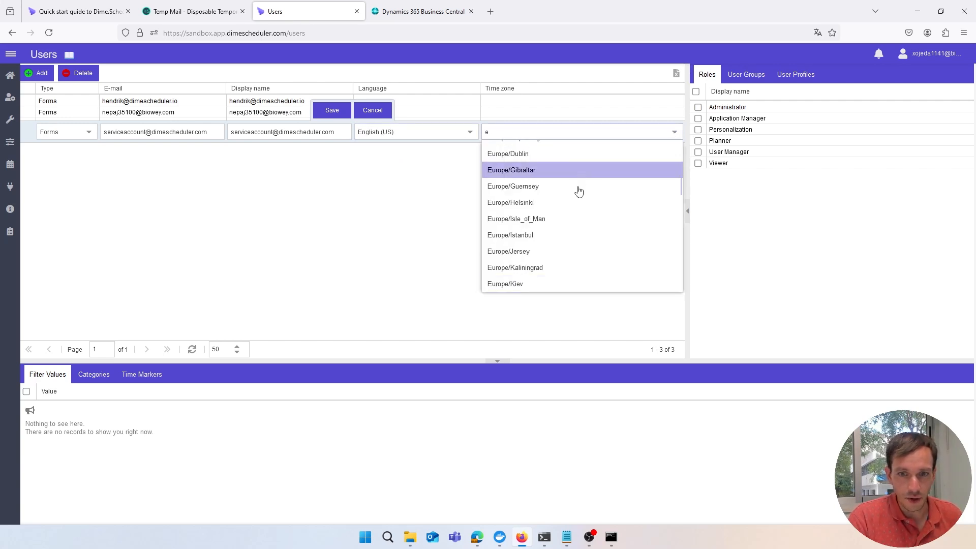
pyautogui.scroll(-5, 559, 214)
pyautogui.scroll(-2, 549, 213)
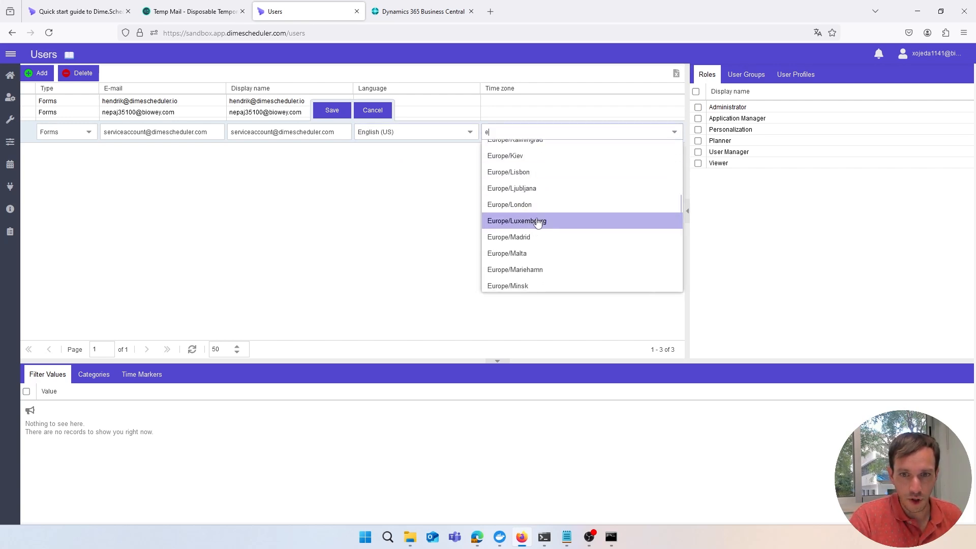
pyautogui.click(534, 235)
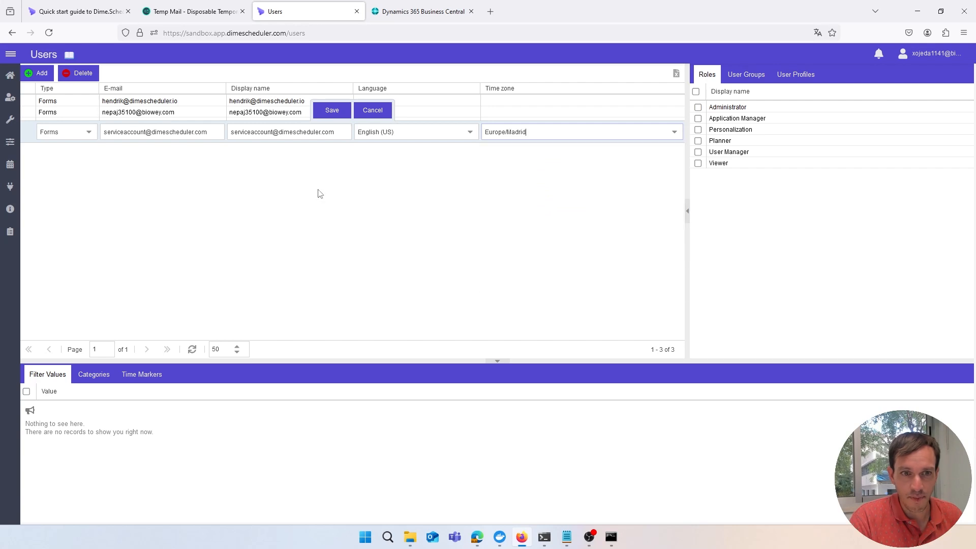
# Copy the user's e-mail into the account notes after 'SVC account:'
pyautogui.tripleClick(186, 133)
pyautogui.hotkey('ctrl', 'c')
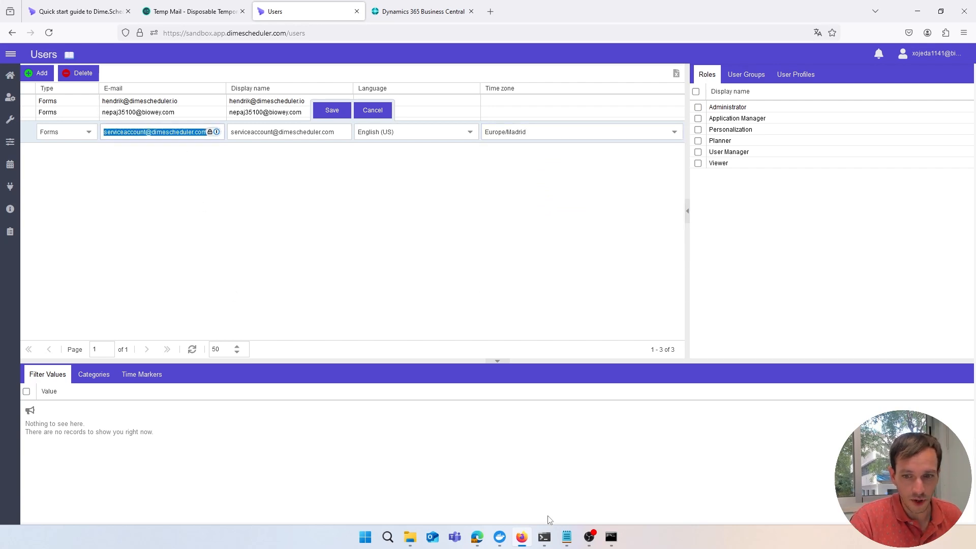
pyautogui.click(567, 537)
pyautogui.press('Up')
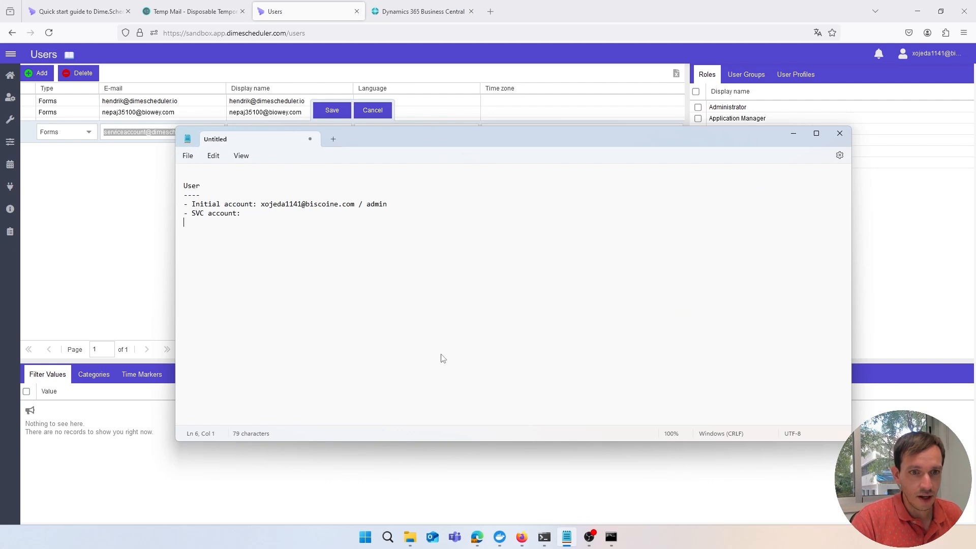
pyautogui.hotkey('ctrl', 'v')
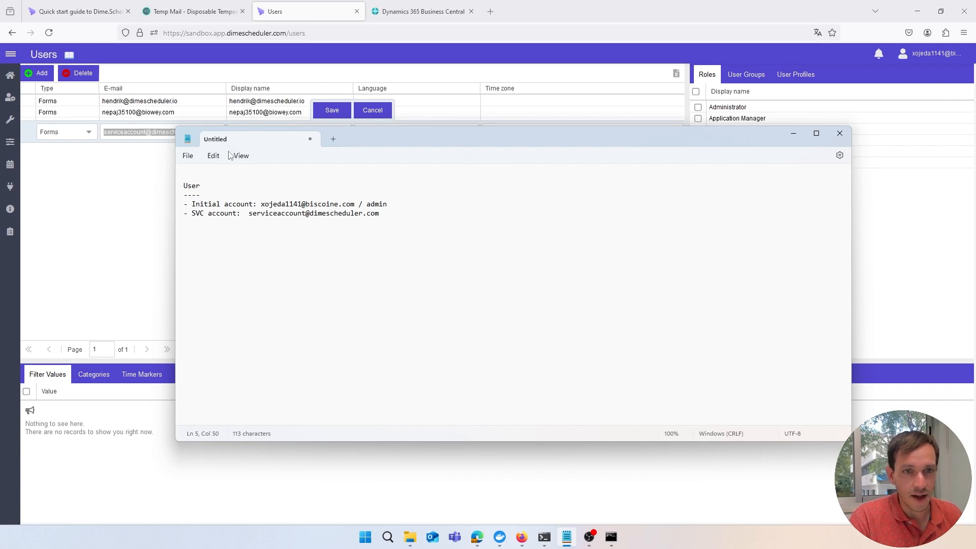
pyautogui.click(250, 75)
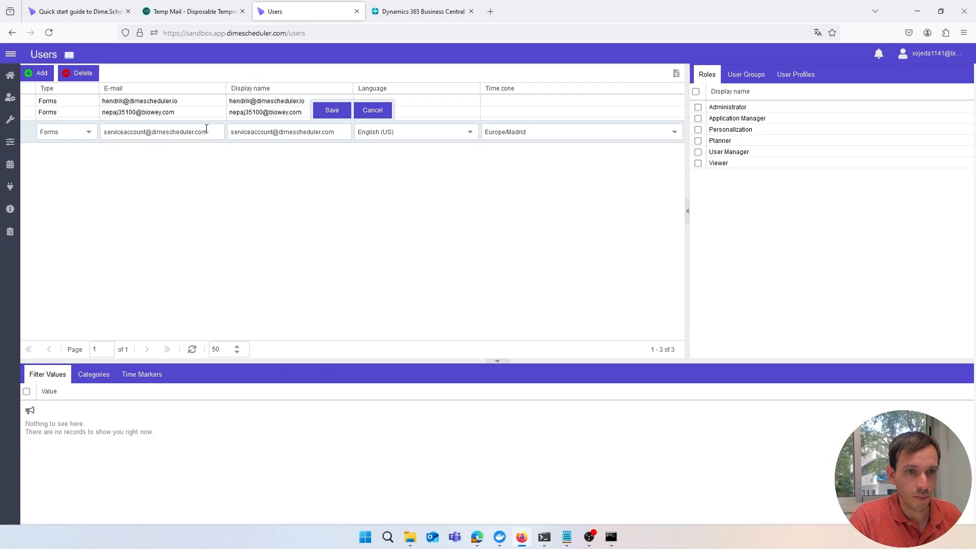
# Save the new user and append its generated password to the account notes
pyautogui.click(321, 115)
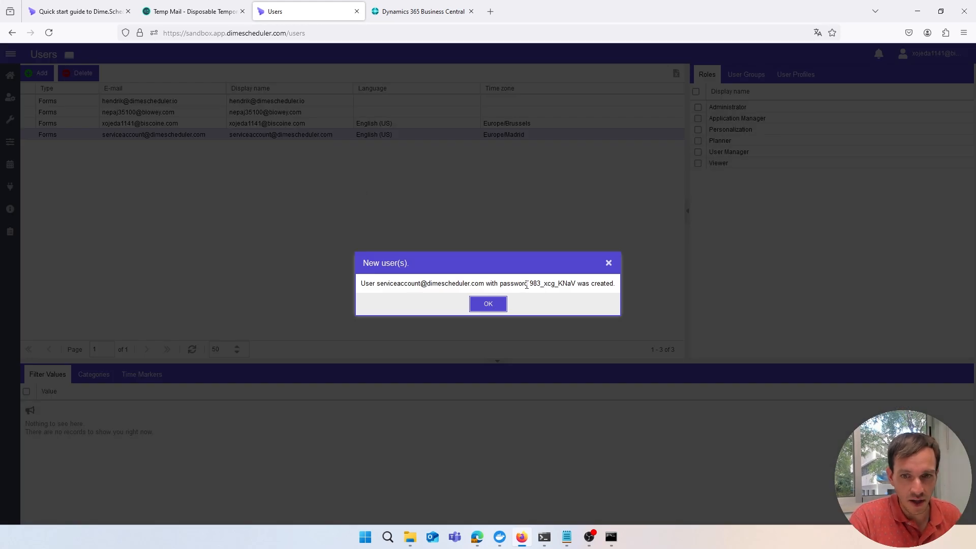
pyautogui.moveTo(530, 284); pyautogui.dragTo(574, 282)
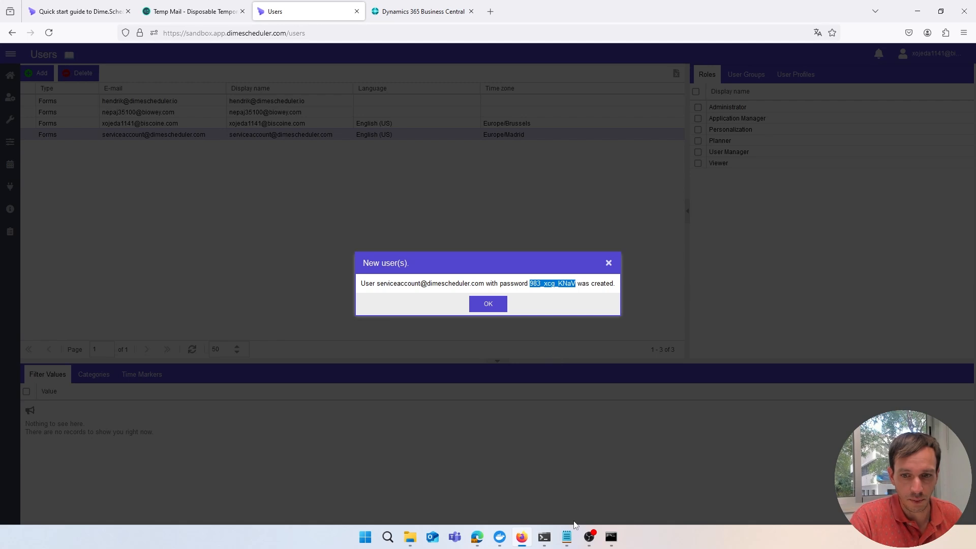
pyautogui.click(568, 538)
pyautogui.write('/')
pyautogui.hotkey('ctrl', 'v')
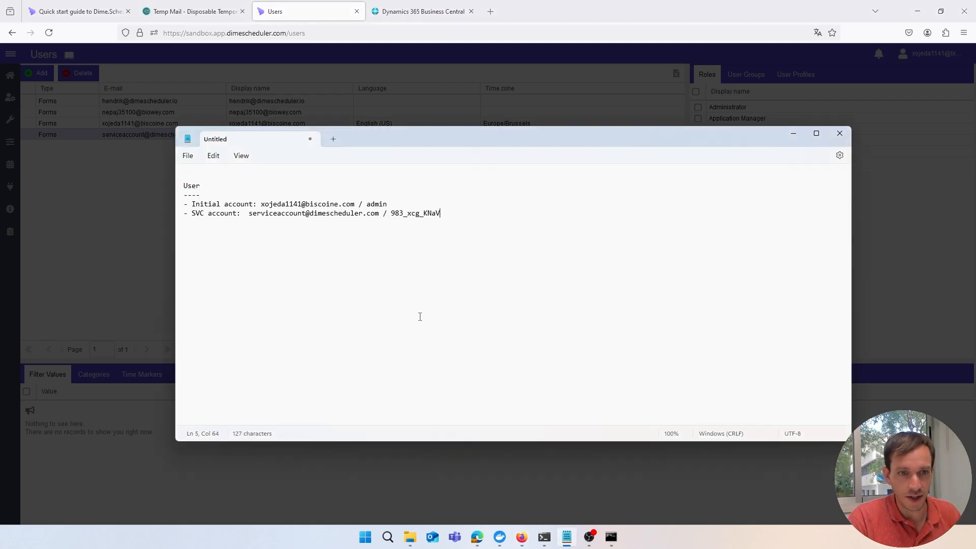
pyautogui.hotkey('alt', 'Tab')
pyautogui.click(472, 301)
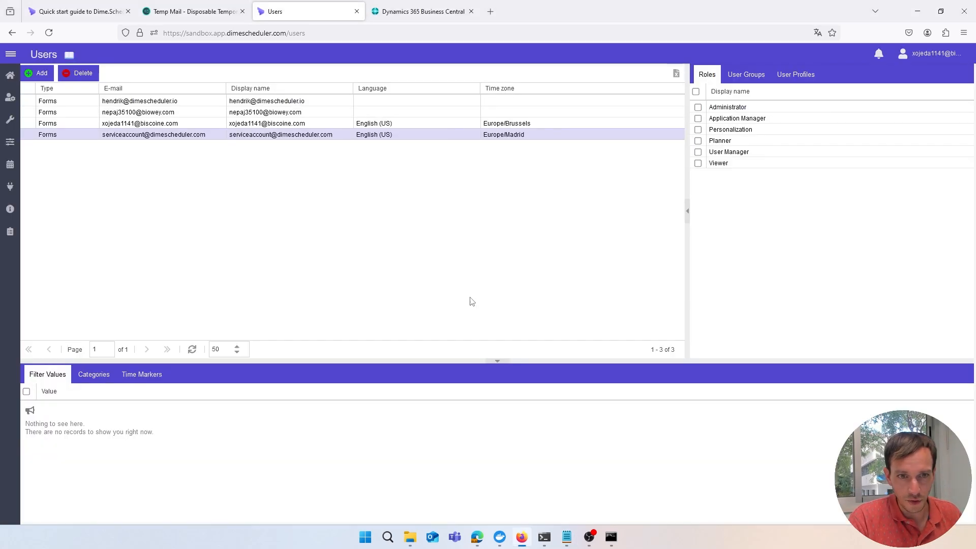
# Grant the service account user all six roles
pyautogui.click(696, 92)
pyautogui.click(496, 135)
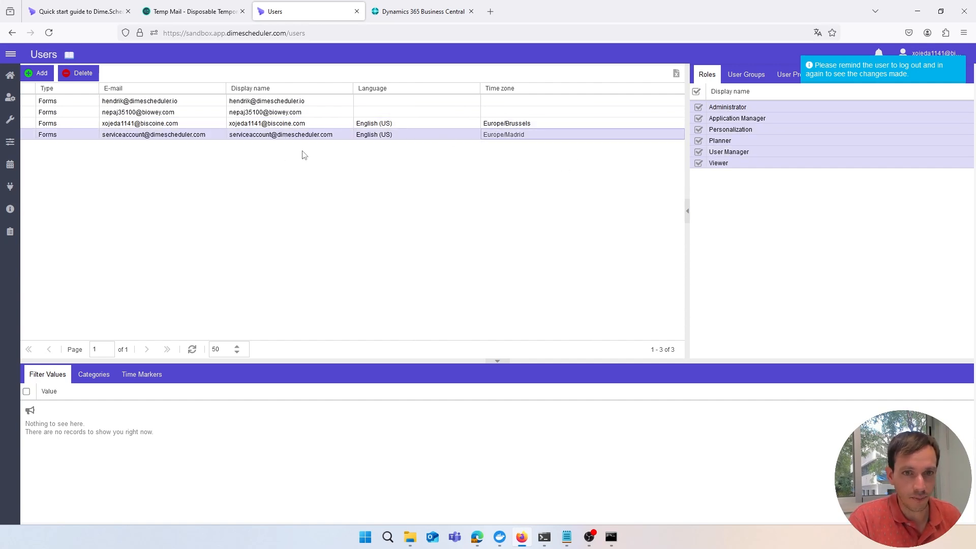
pyautogui.click(404, 16)
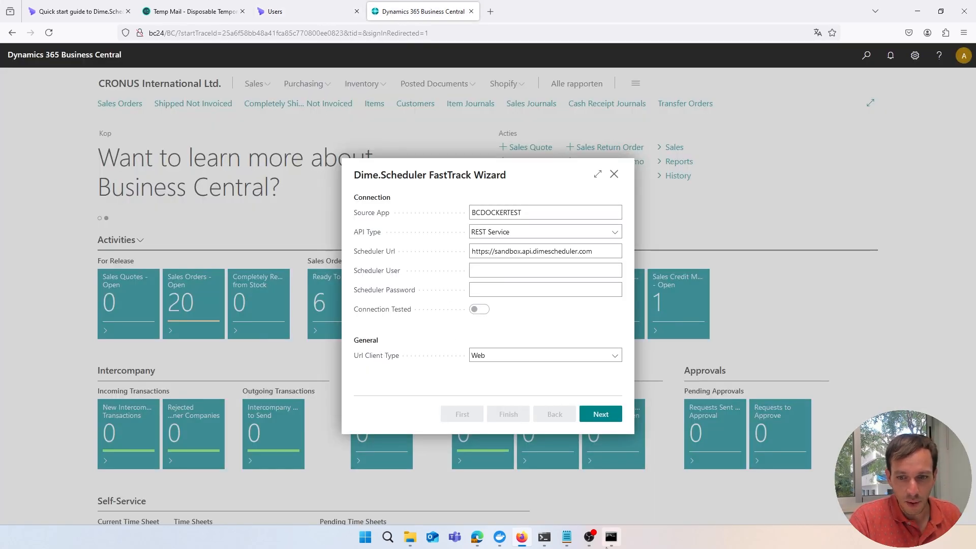
# Copy the service account e-mail from the notes into Scheduler User
pyautogui.click(569, 539)
pyautogui.moveTo(249, 217); pyautogui.dragTo(383, 218)
pyautogui.hotkey('ctrl', 'c')
pyautogui.hotkey('alt', 'Tab')
pyautogui.click(529, 271)
pyautogui.hotkey('ctrl', 'v')
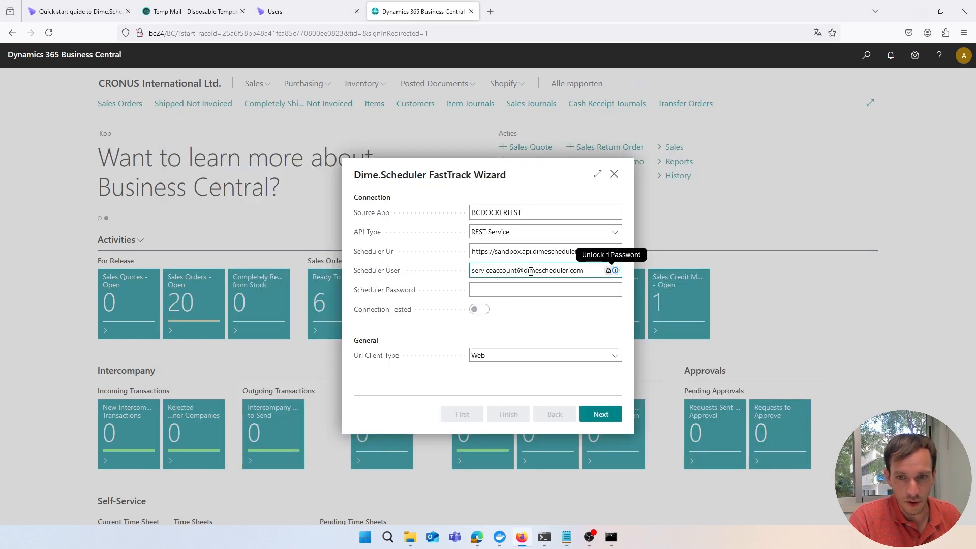
# Paste the generated password into Scheduler Password and advance to test the connection
pyautogui.hotkey('alt', 'Tab')
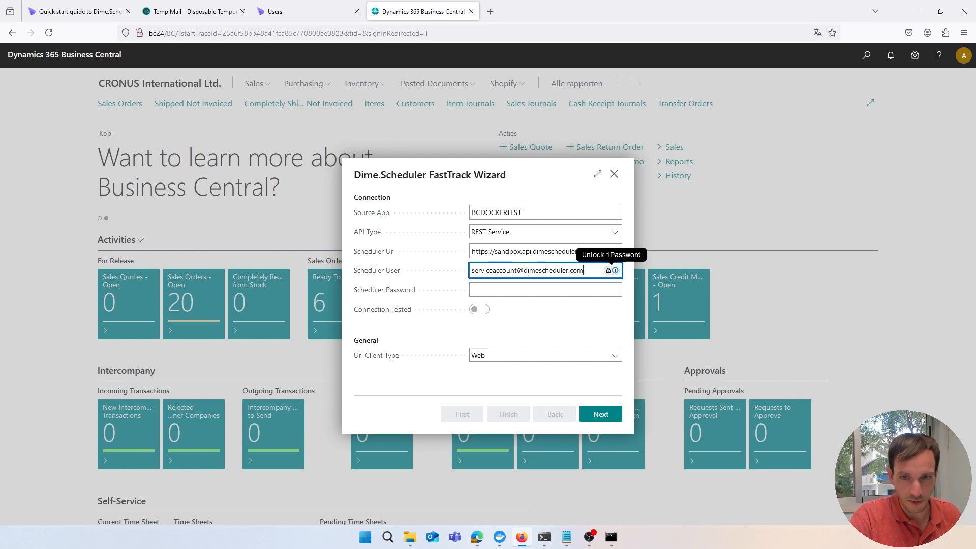
pyautogui.hotkey('alt', 'Tab')
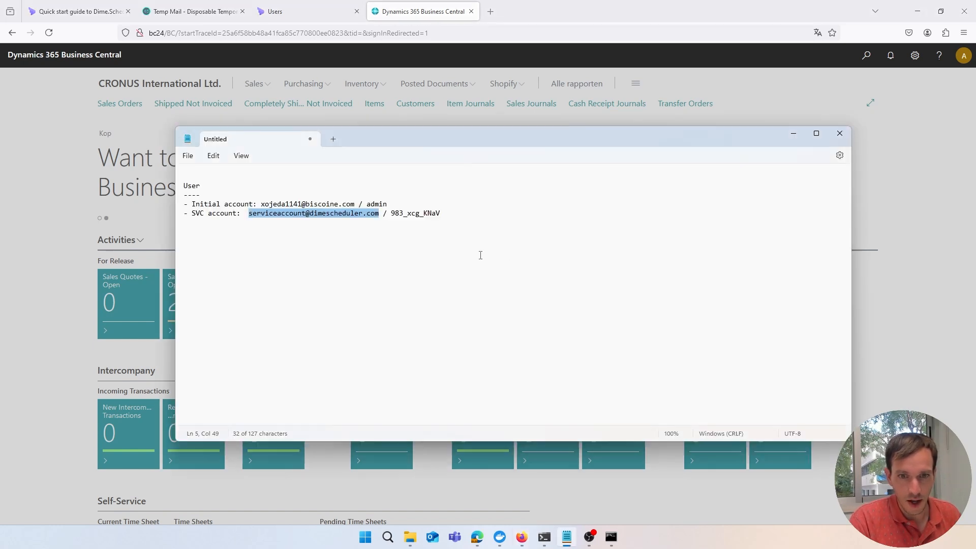
pyautogui.moveTo(448, 218); pyautogui.dragTo(391, 220)
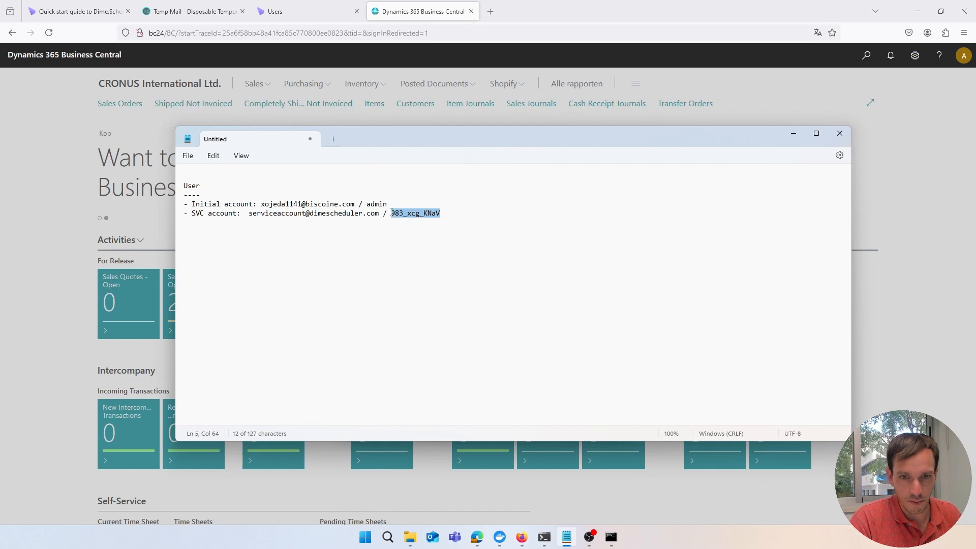
pyautogui.hotkey('alt', 'Tab')
pyautogui.press('Tab')
pyautogui.hotkey('ctrl', 'v')
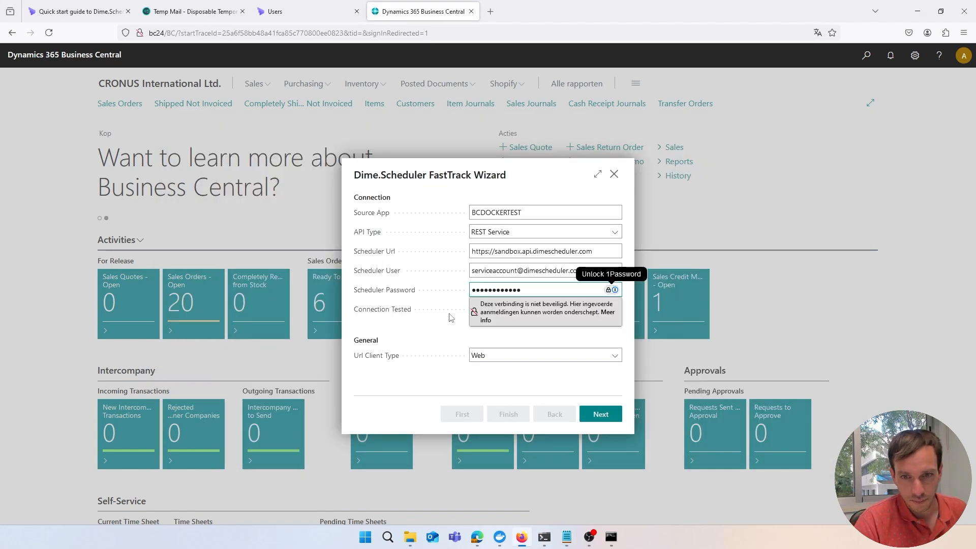
pyautogui.click(440, 329)
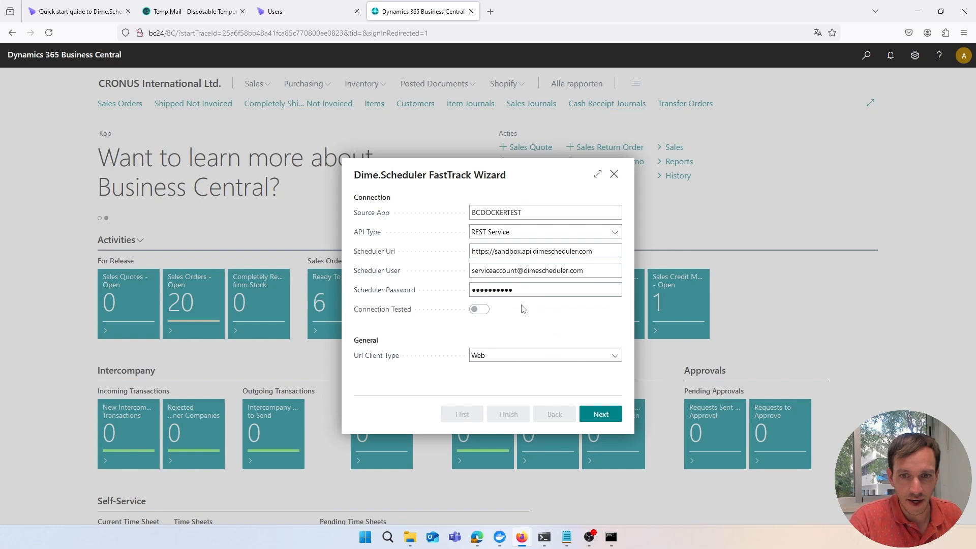
pyautogui.click(595, 412)
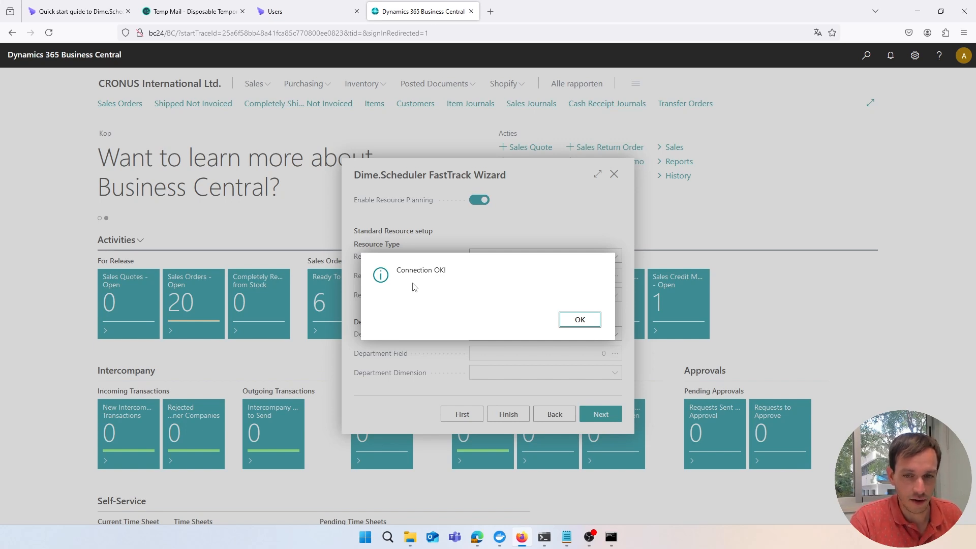
# Acknowledge the 'Connection OK!' message to reach the resource planning step
pyautogui.click(563, 320)
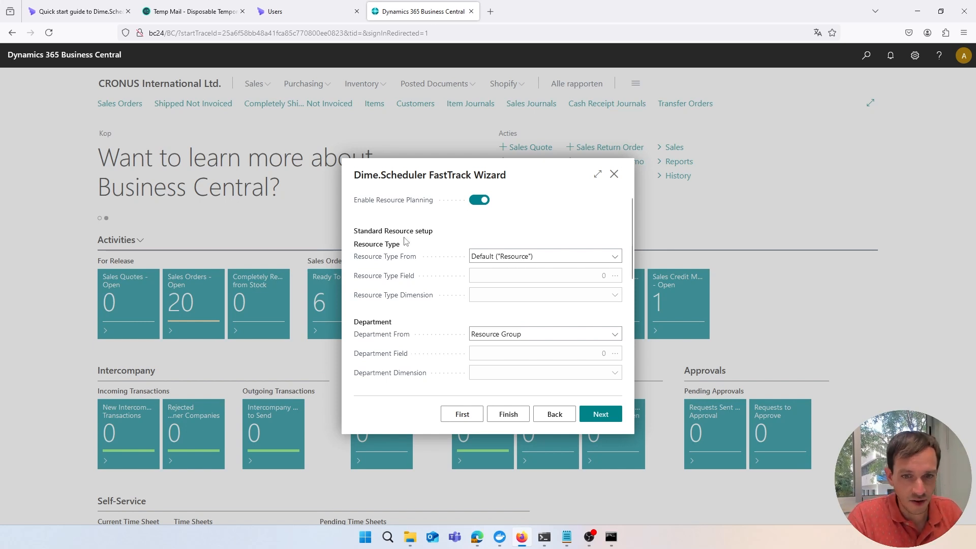
# Enable service order planning with a default service line duration of 8
pyautogui.scroll(-2, 405, 242)
pyautogui.scroll(-2, 416, 249)
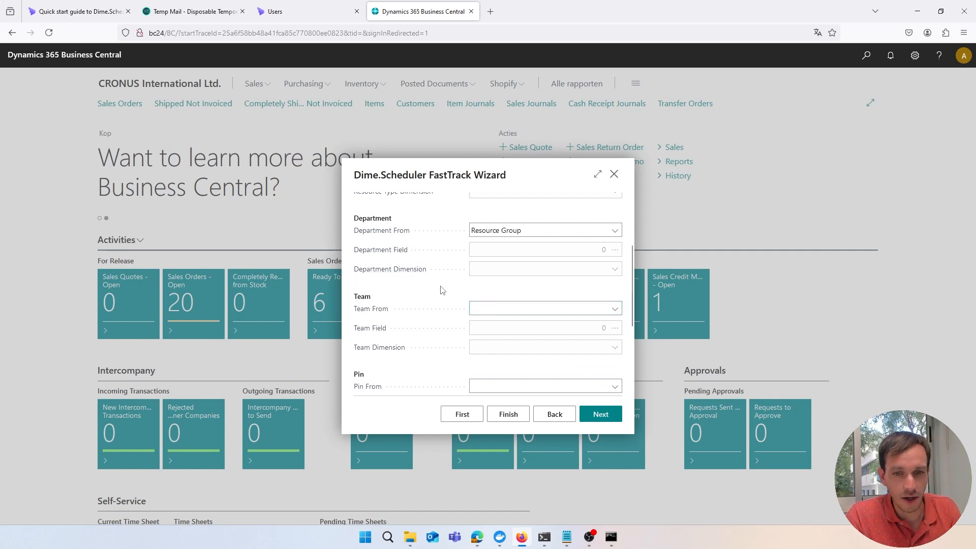
pyautogui.scroll(-3, 428, 292)
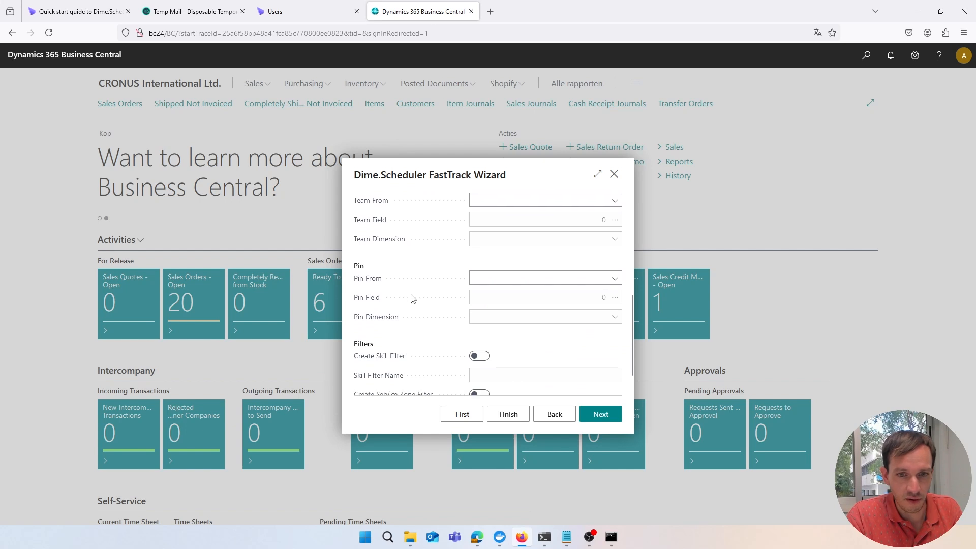
pyautogui.scroll(5, 410, 297)
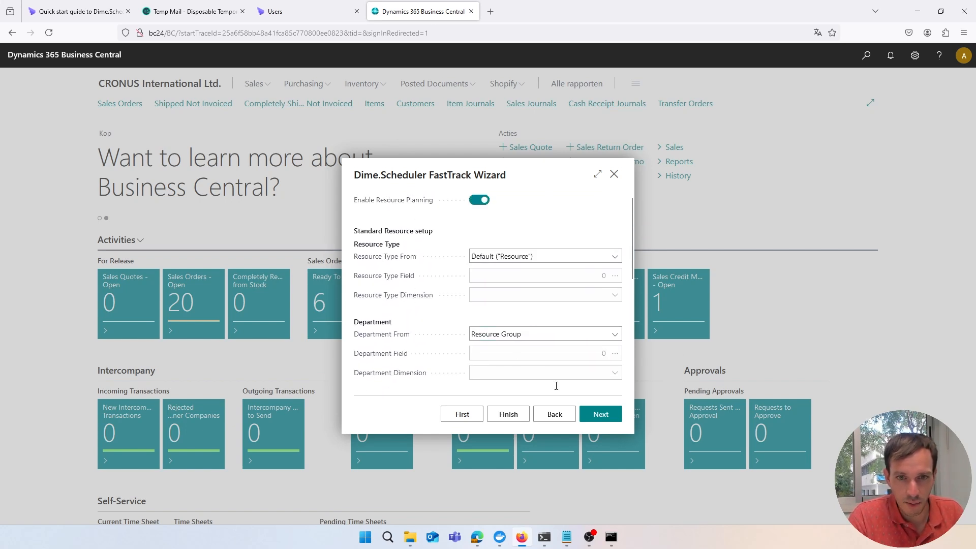
pyautogui.click(584, 418)
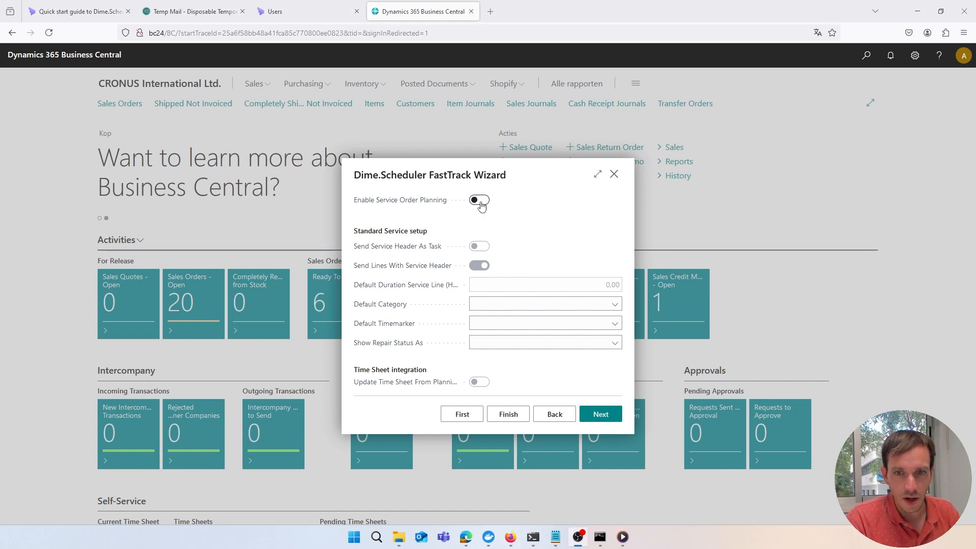
pyautogui.click(480, 201)
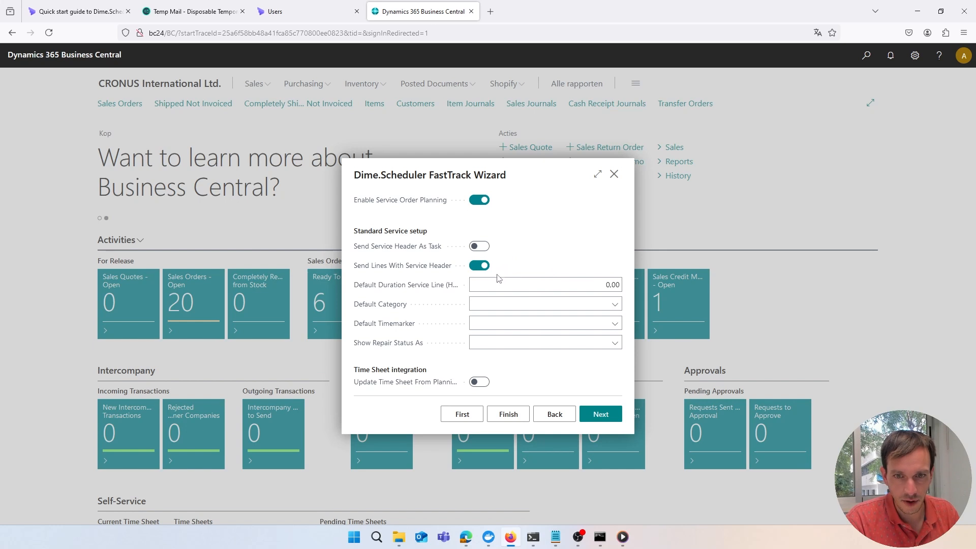
pyautogui.click(547, 283)
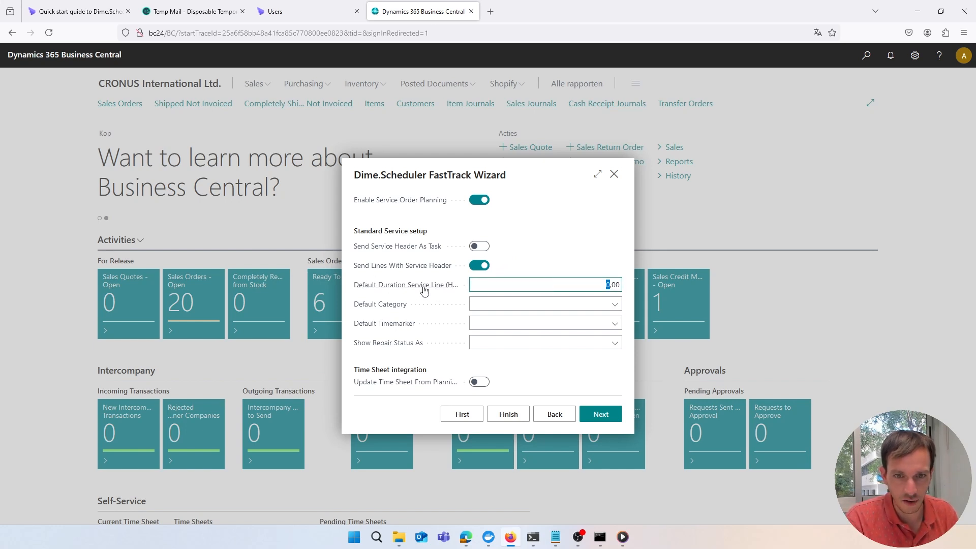
pyautogui.write('8')
pyautogui.click(598, 261)
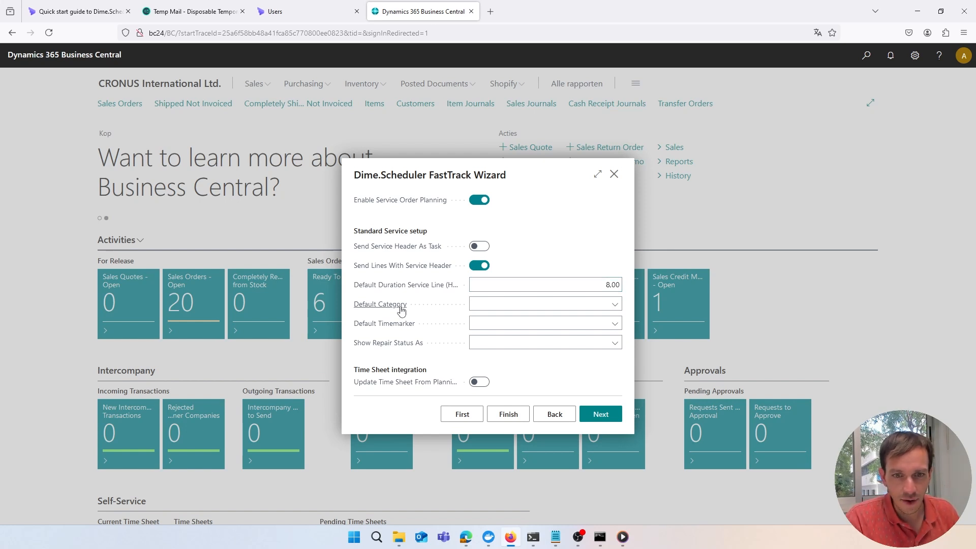
# Set category Service Order Type, timemarker Repair Status, and repair status shown as Update Timemarker
pyautogui.moveTo(406, 308)
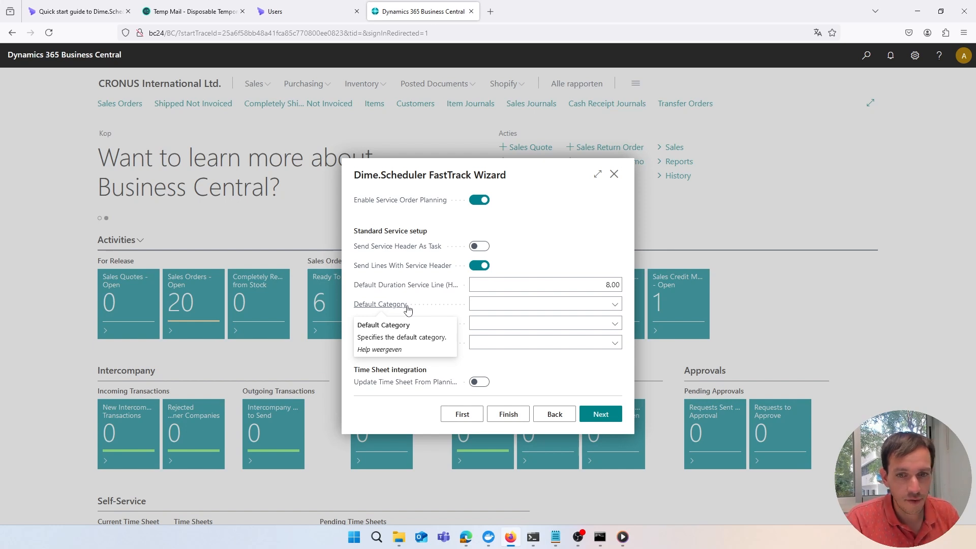
pyautogui.click(614, 305)
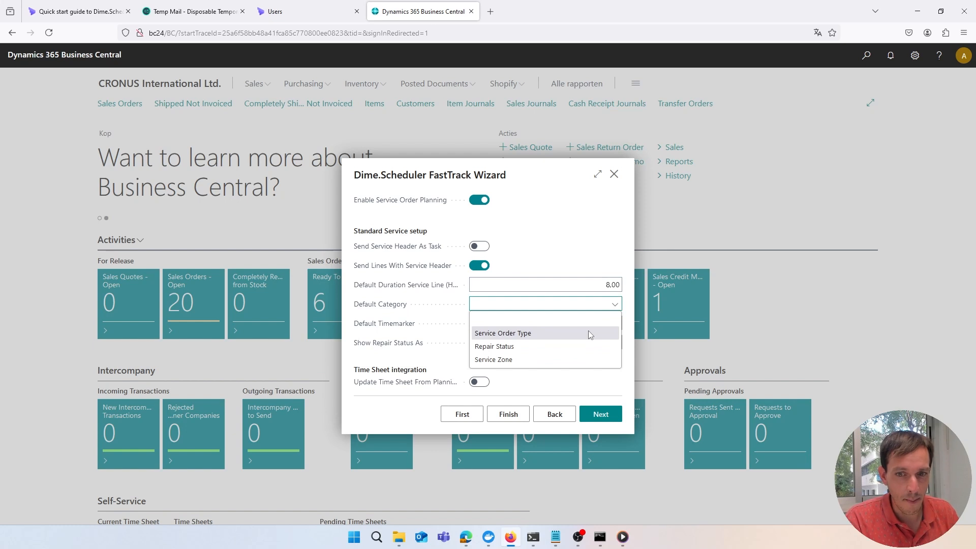
pyautogui.click(530, 338)
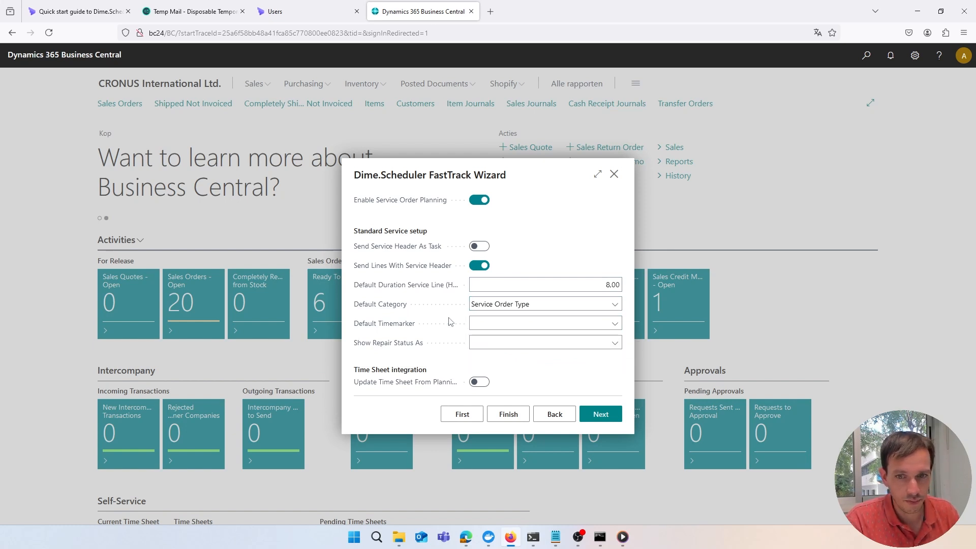
pyautogui.moveTo(390, 329)
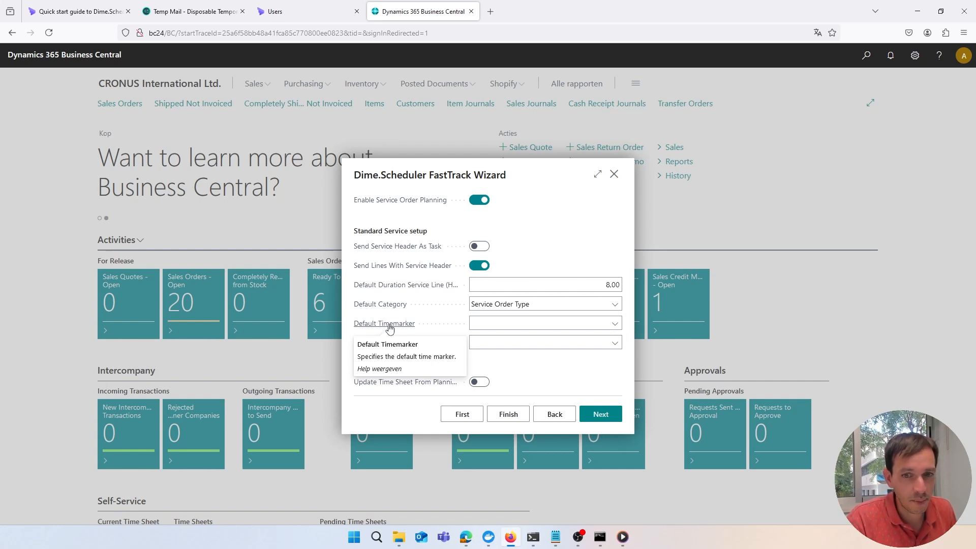
pyautogui.click(615, 325)
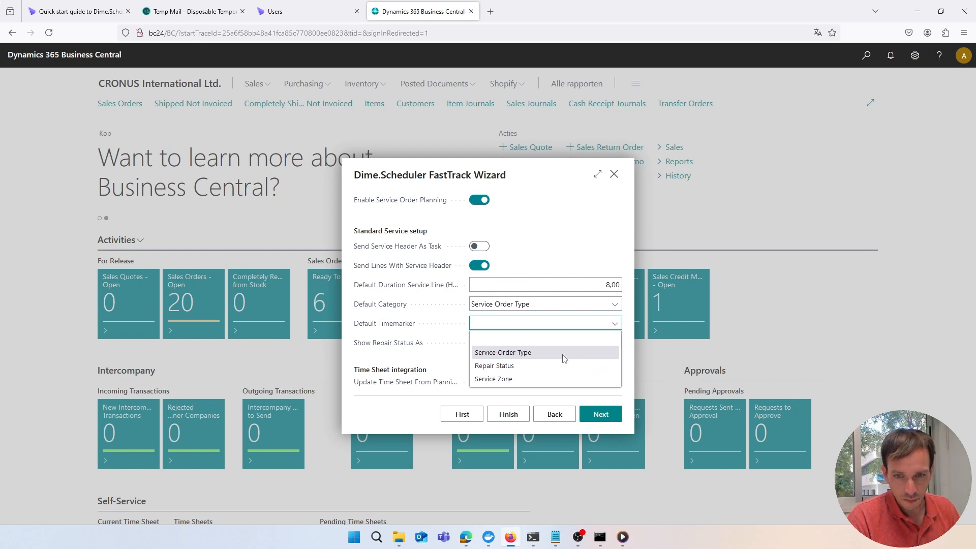
pyautogui.click(520, 367)
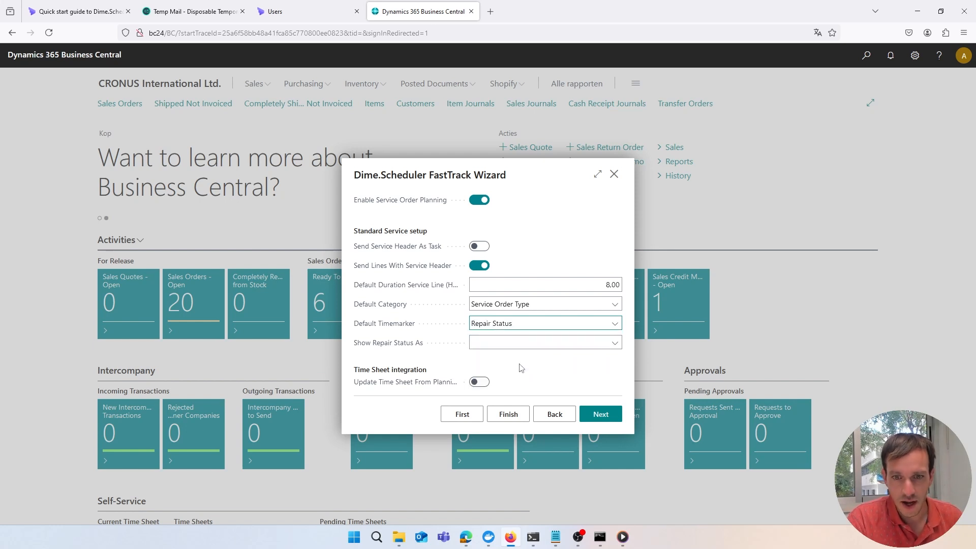
pyautogui.click(605, 346)
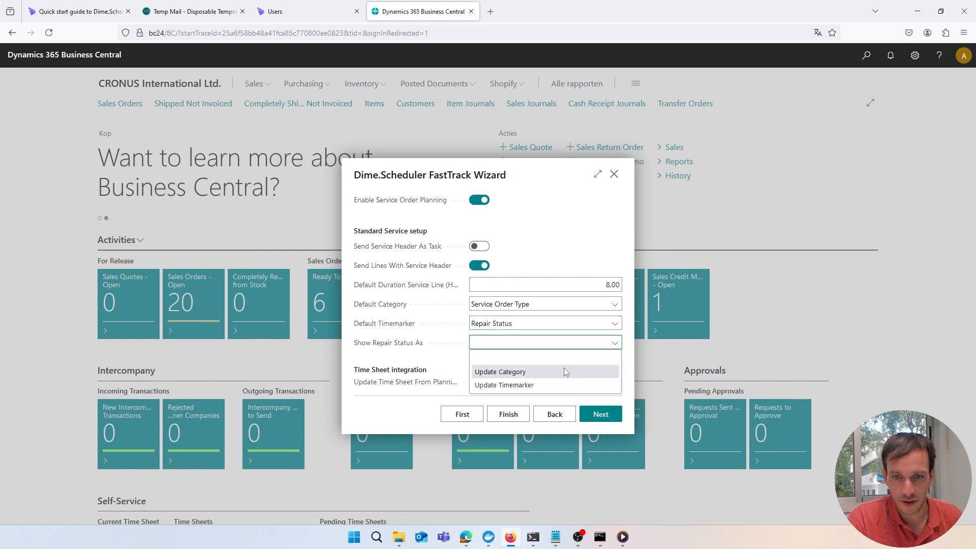
pyautogui.click(556, 386)
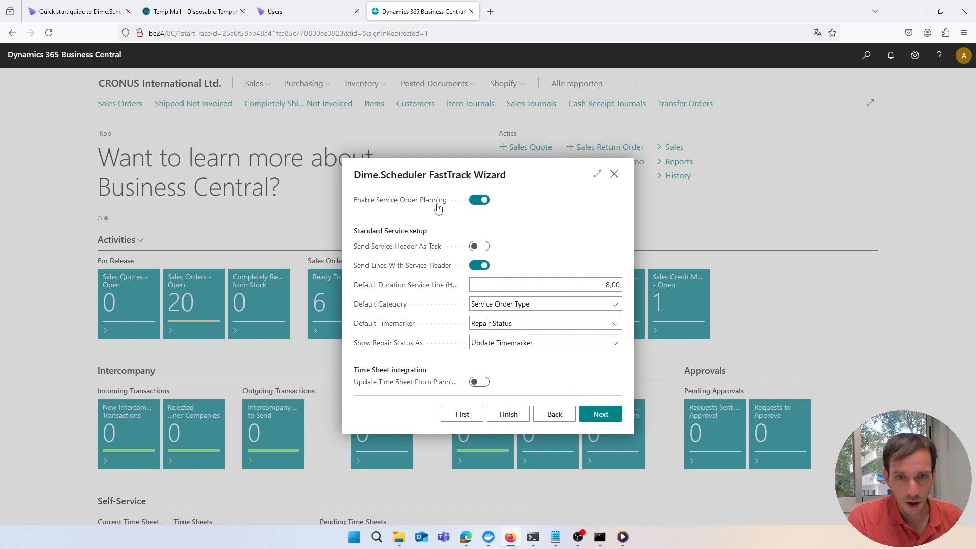
# Page past the Job, Assembly, Work Center, Machine Center, Production and Sales settings
pyautogui.click(598, 416)
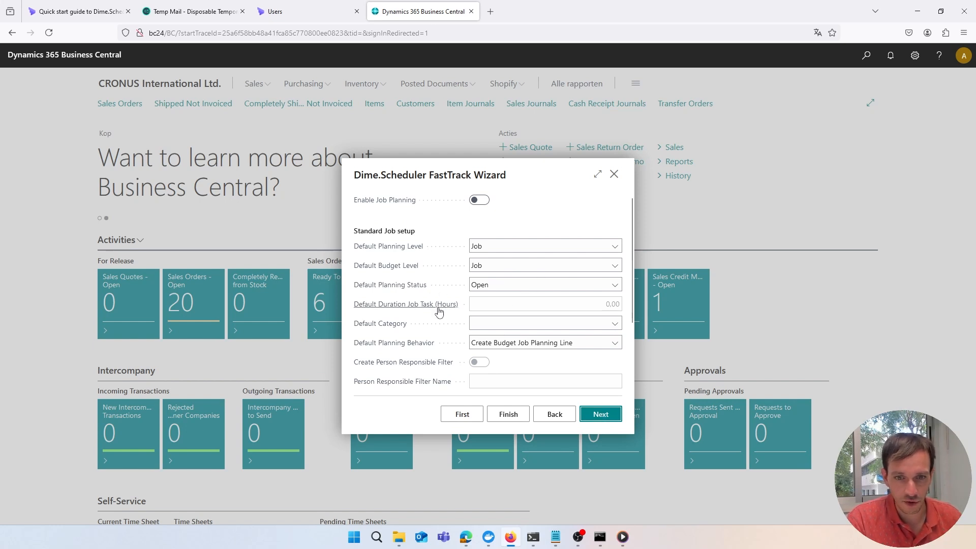
pyautogui.moveTo(433, 306)
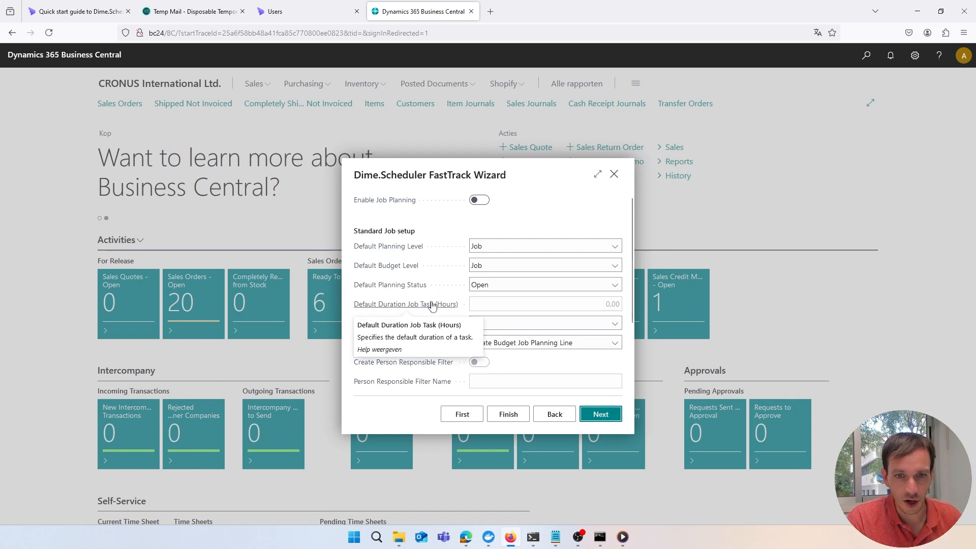
pyautogui.click(601, 415)
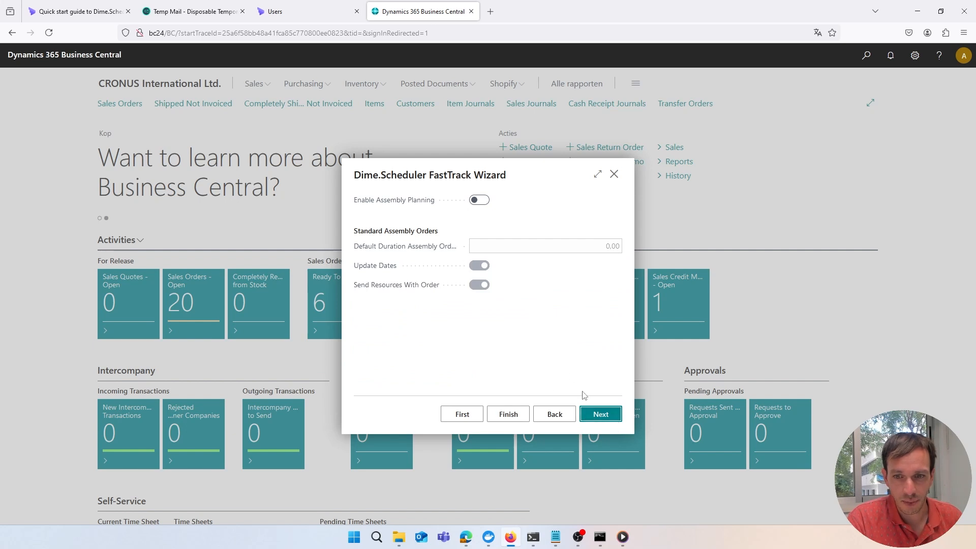
pyautogui.click(595, 415)
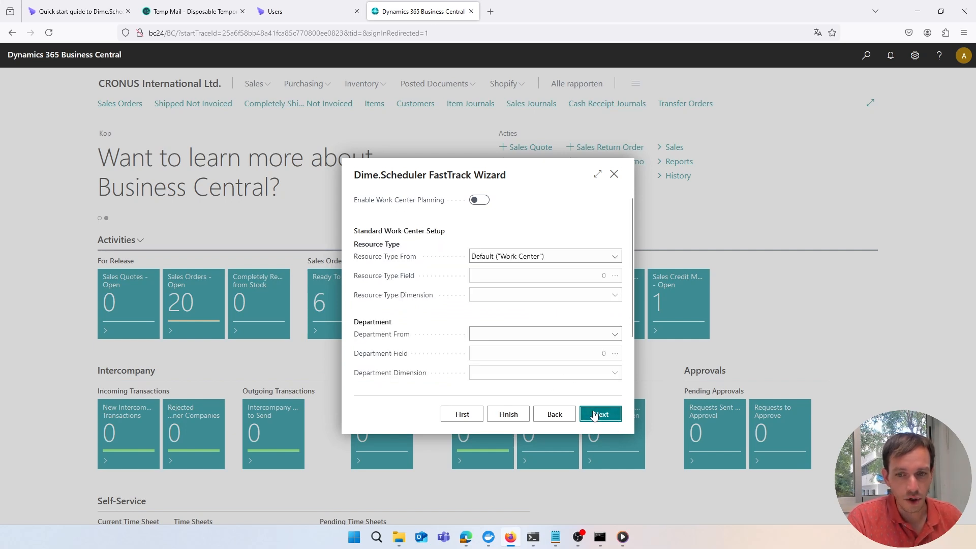
pyautogui.click(594, 415)
pyautogui.click(594, 415)
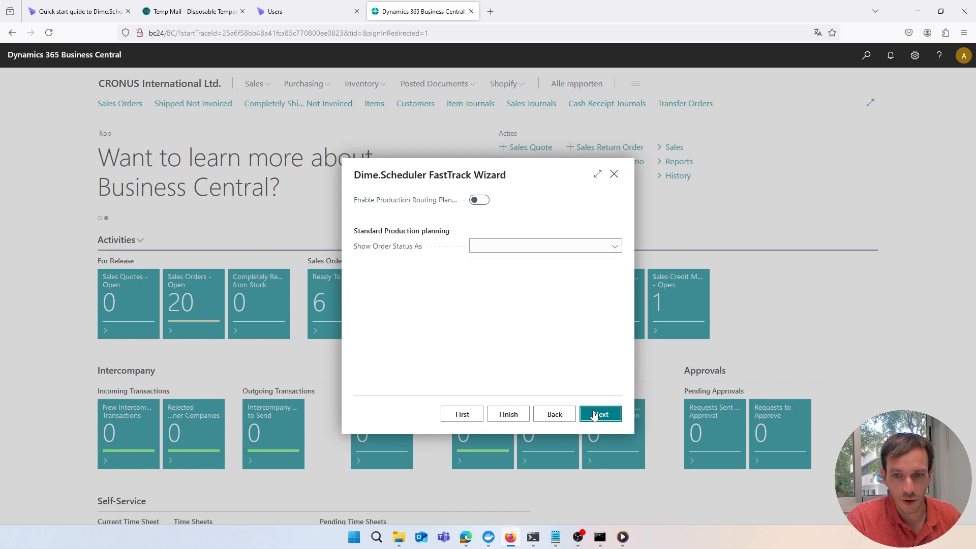
pyautogui.click(594, 415)
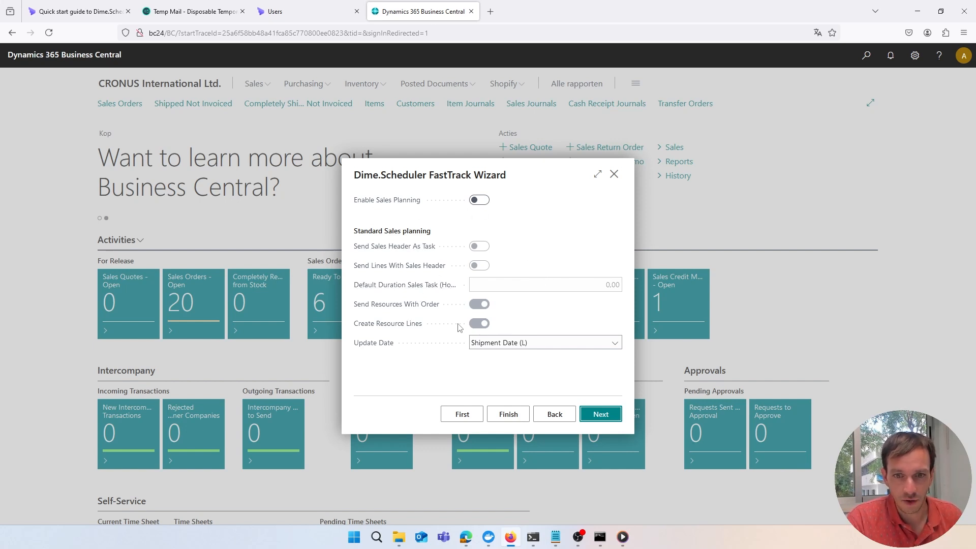
# Pass the absences step, finish the wizard and confirm synchronizing with Dime.Scheduler
pyautogui.click(592, 412)
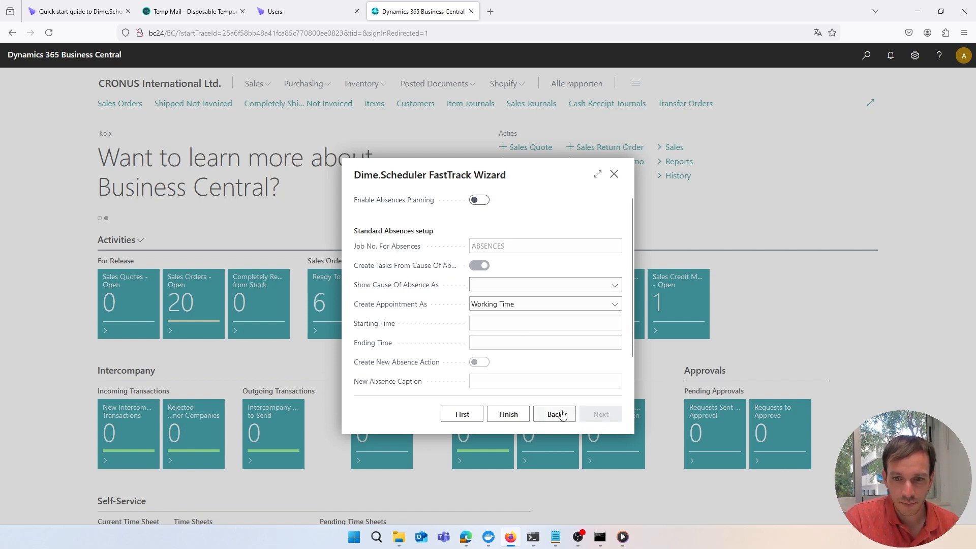
pyautogui.click(502, 416)
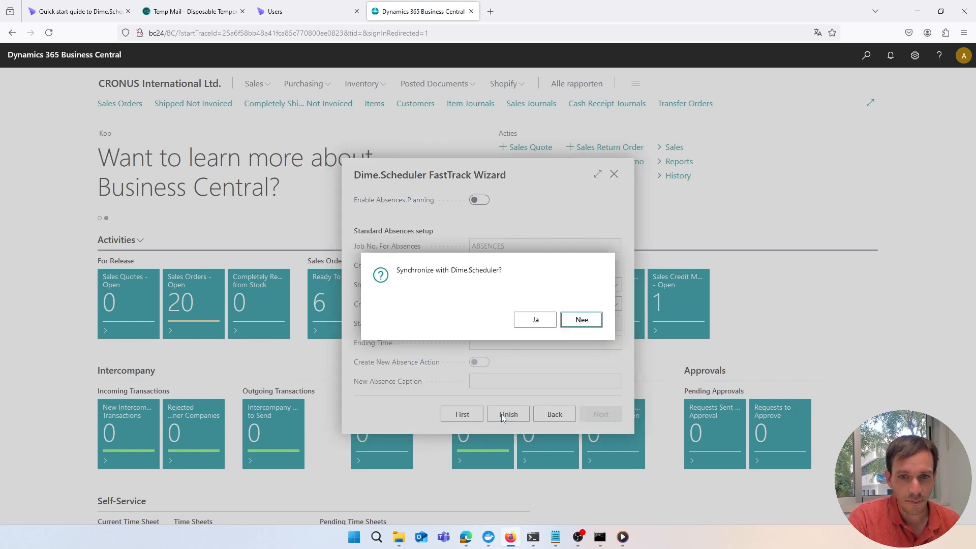
pyautogui.click(530, 325)
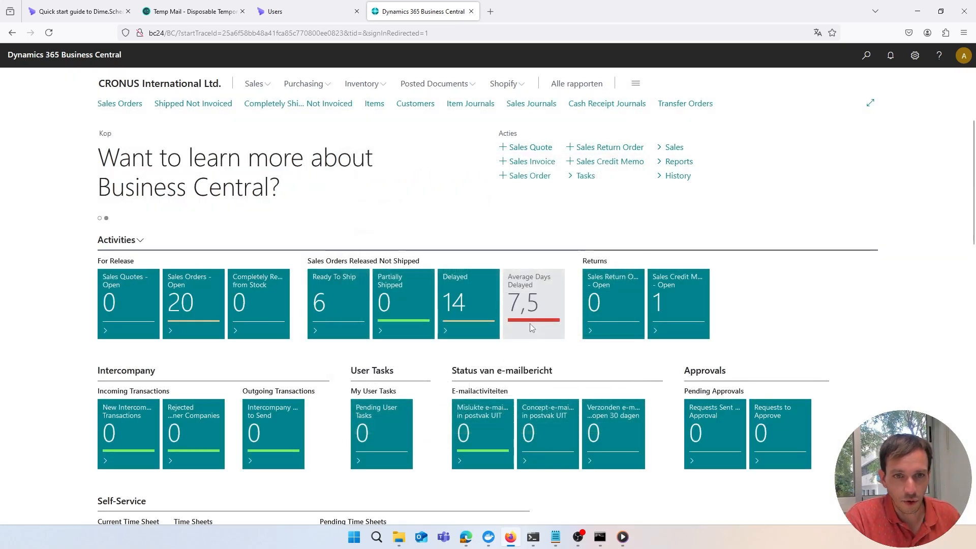
# Open Dime.Scheduler's planning home showing the synchronized resources and empty task lists
pyautogui.click(309, 12)
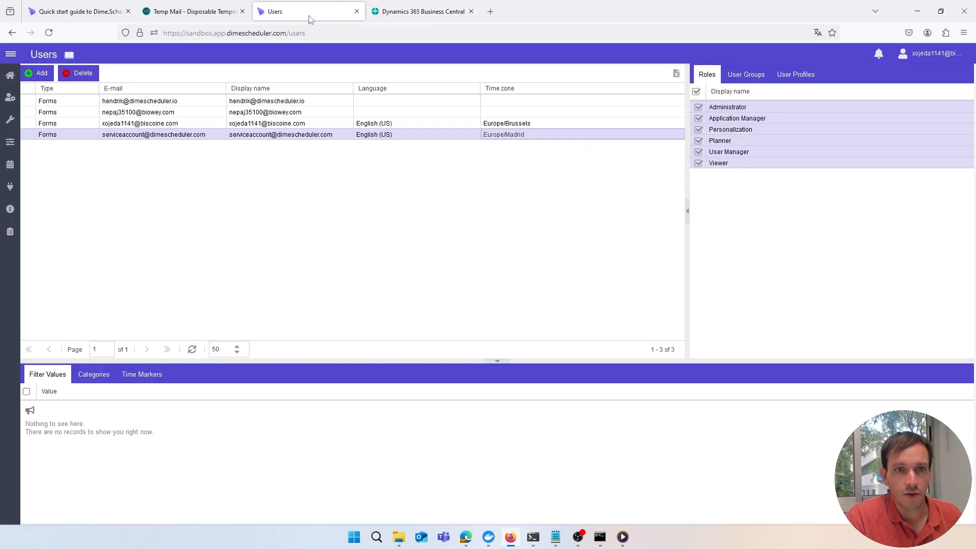
pyautogui.click(10, 77)
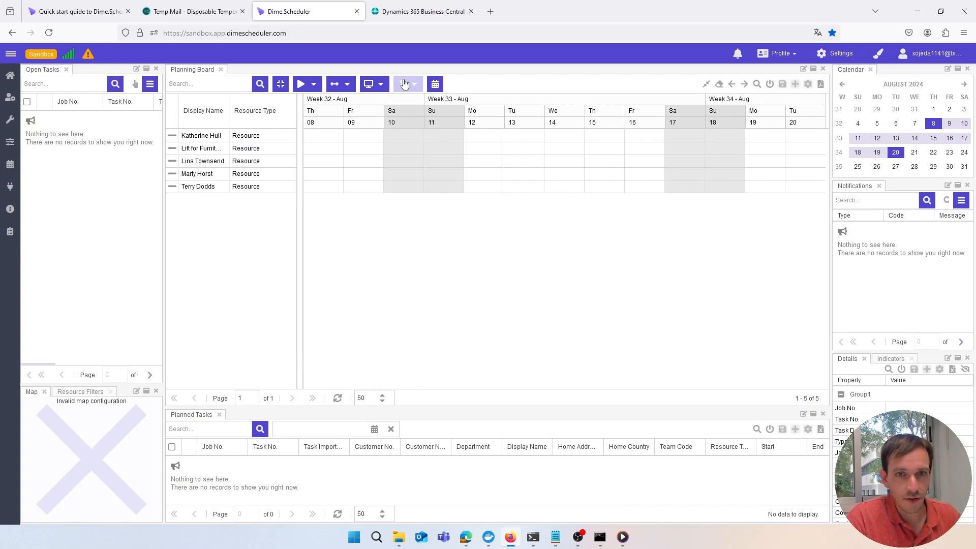
# Find the Service Orders list via search and open service order SO000008
pyautogui.click(408, 17)
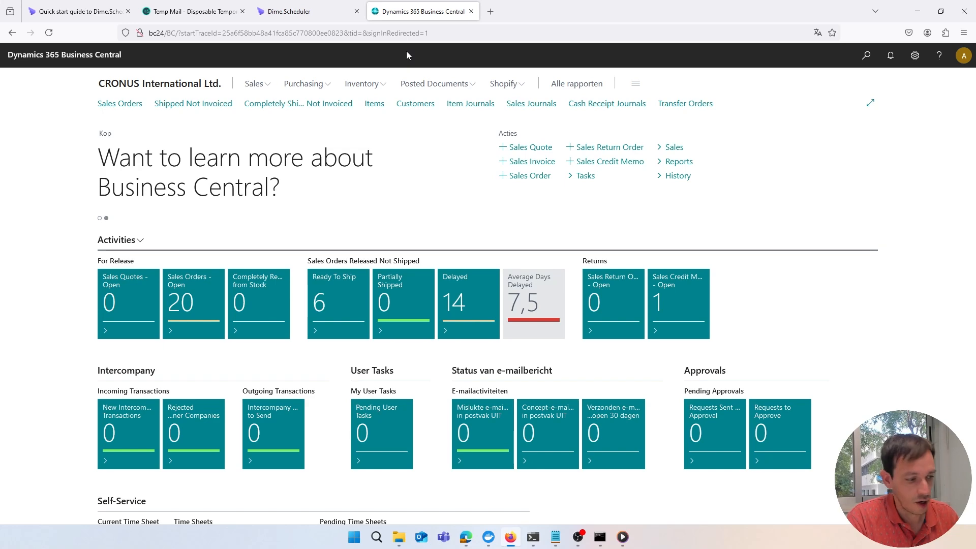
pyautogui.hotkey('alt', 'q')
pyautogui.write('serv')
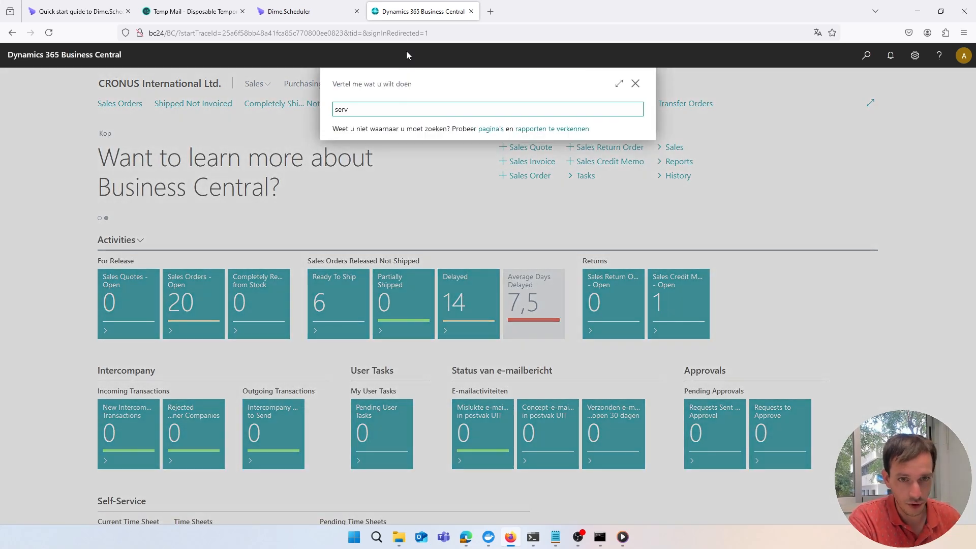
pyautogui.write('ice order')
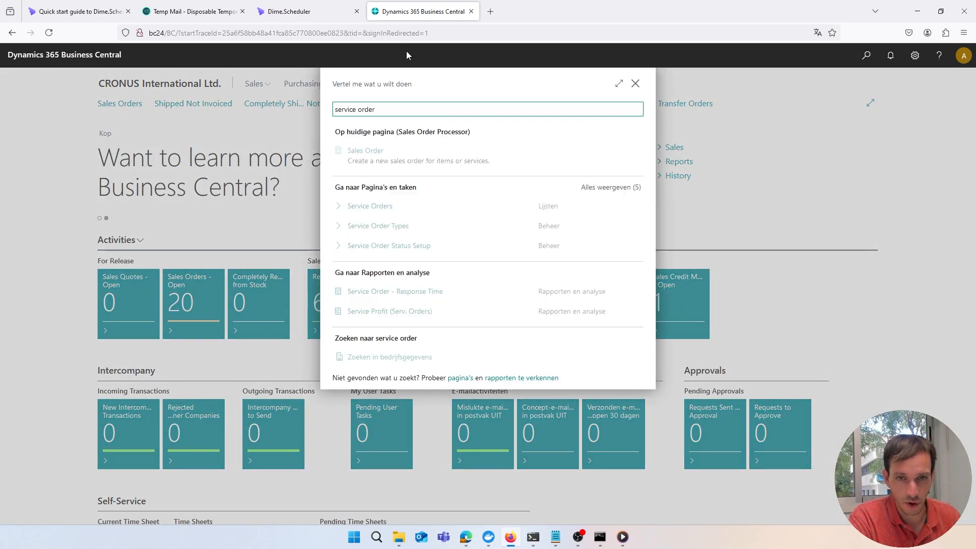
pyautogui.click(388, 206)
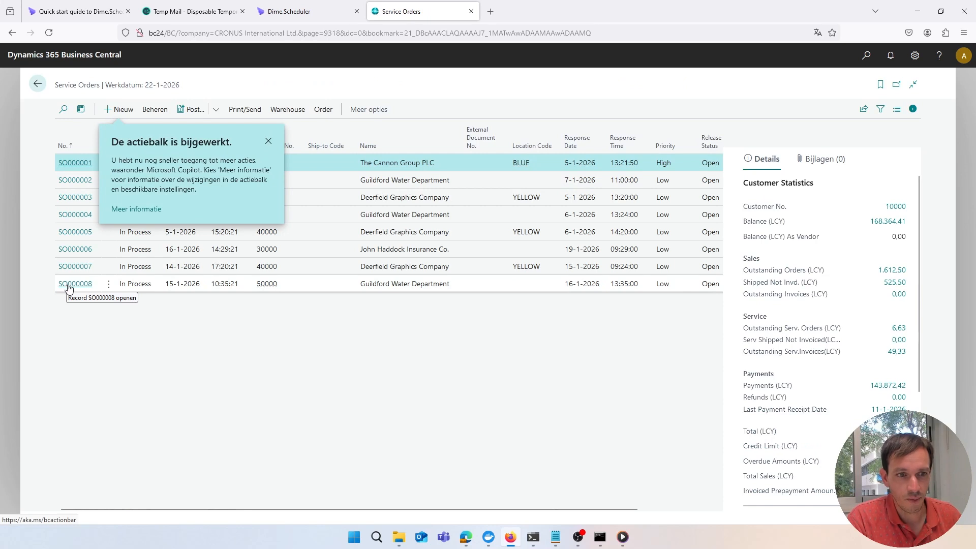
pyautogui.click(268, 142)
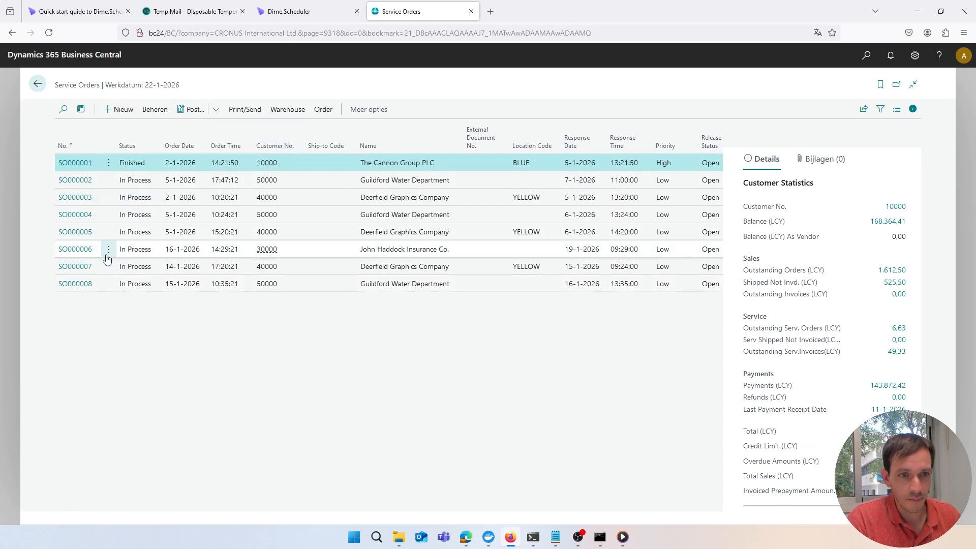
pyautogui.click(85, 284)
pyautogui.click(86, 285)
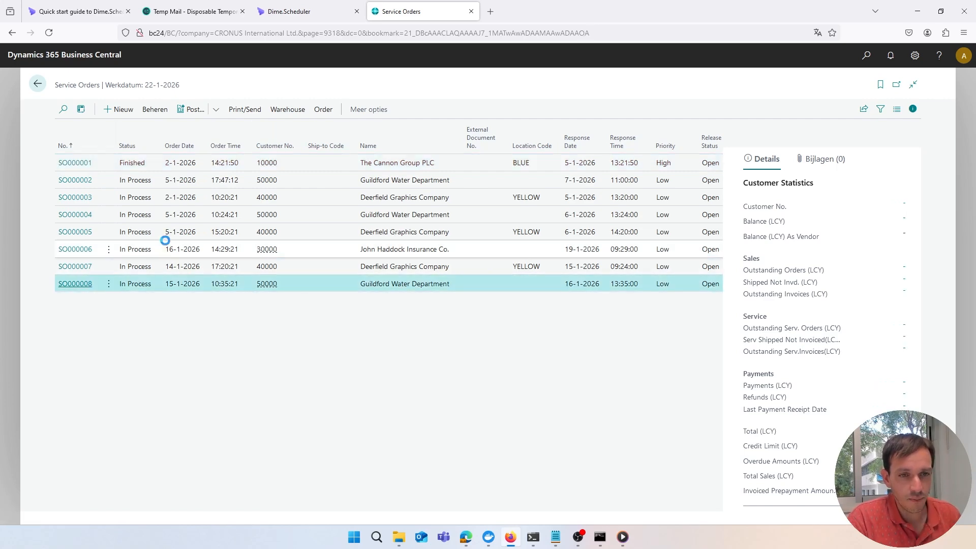
pyautogui.click(145, 157)
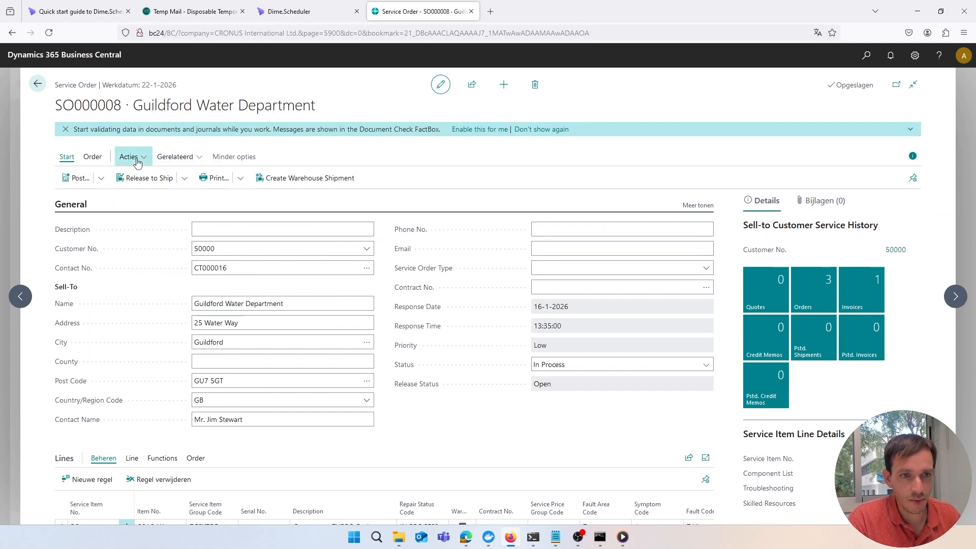
# Send service order SO000008 to Dime.Scheduler using the Send Order action
pyautogui.click(138, 159)
pyautogui.moveTo(138, 241)
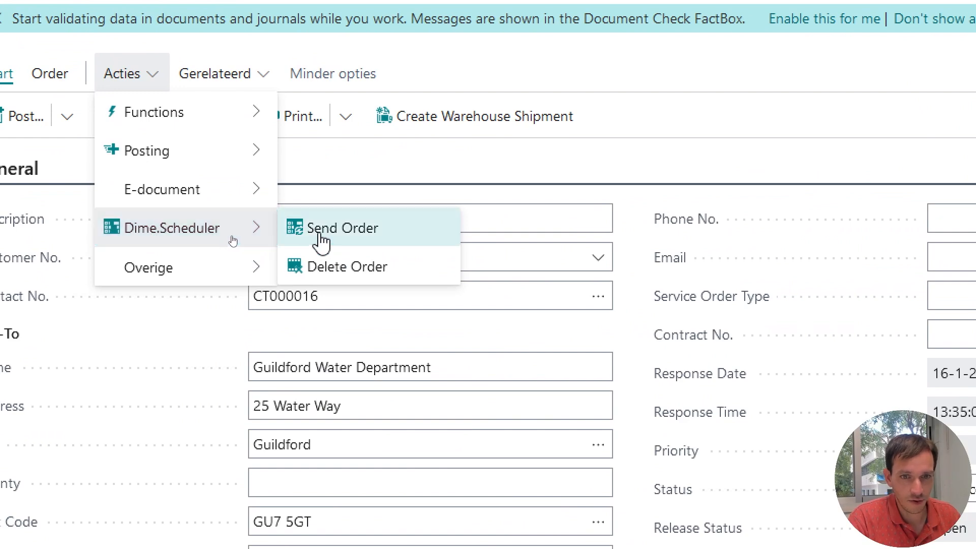
pyautogui.click(400, 237)
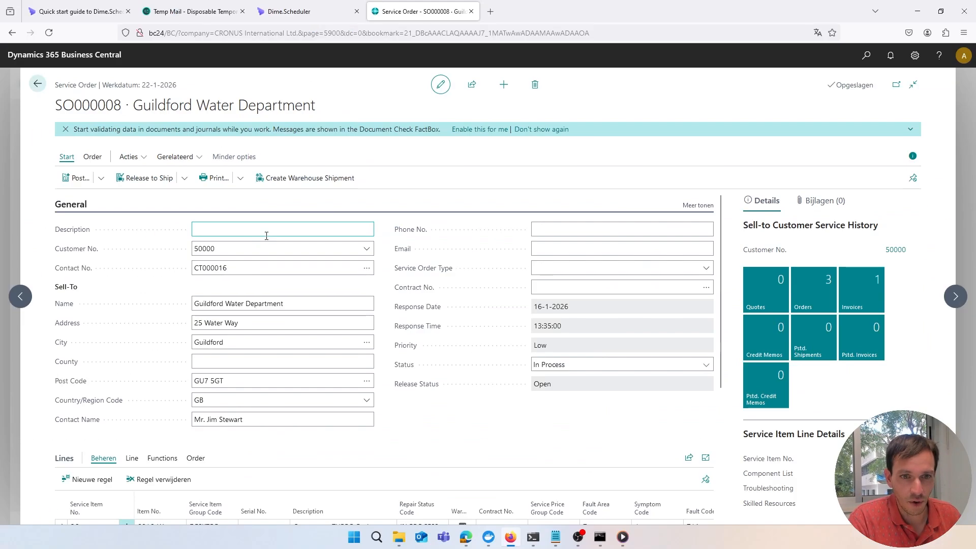
pyautogui.scroll(-1, 246, 286)
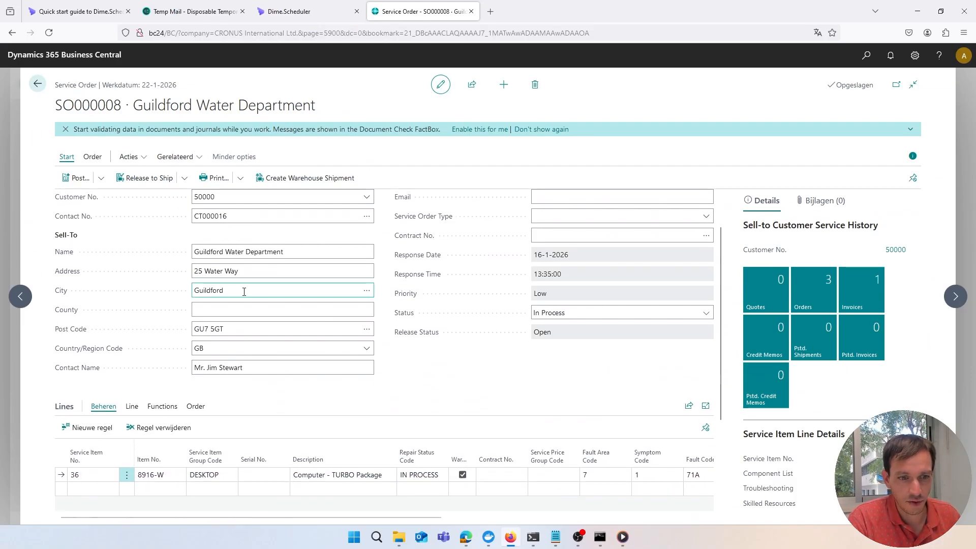
pyautogui.scroll(1, 216, 268)
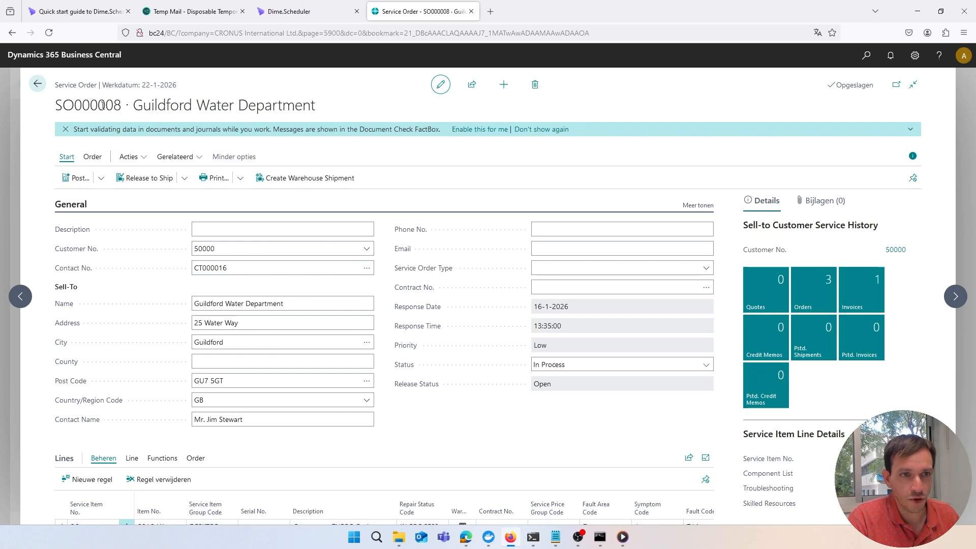
# In Dime.Scheduler, widen the Open Tasks list to show SO000008 task 10000, Computer - TURBO Package
pyautogui.click(288, 11)
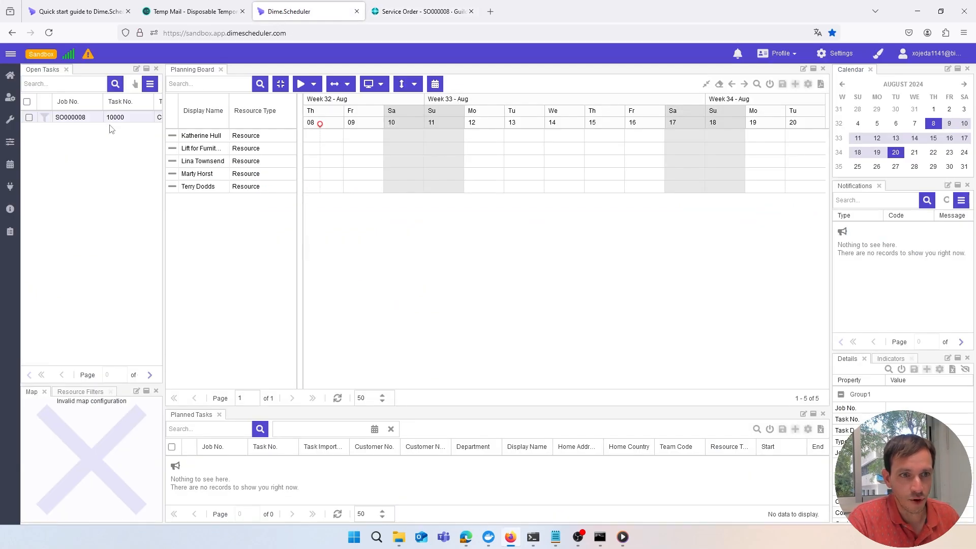
pyautogui.moveTo(164, 125); pyautogui.dragTo(318, 128)
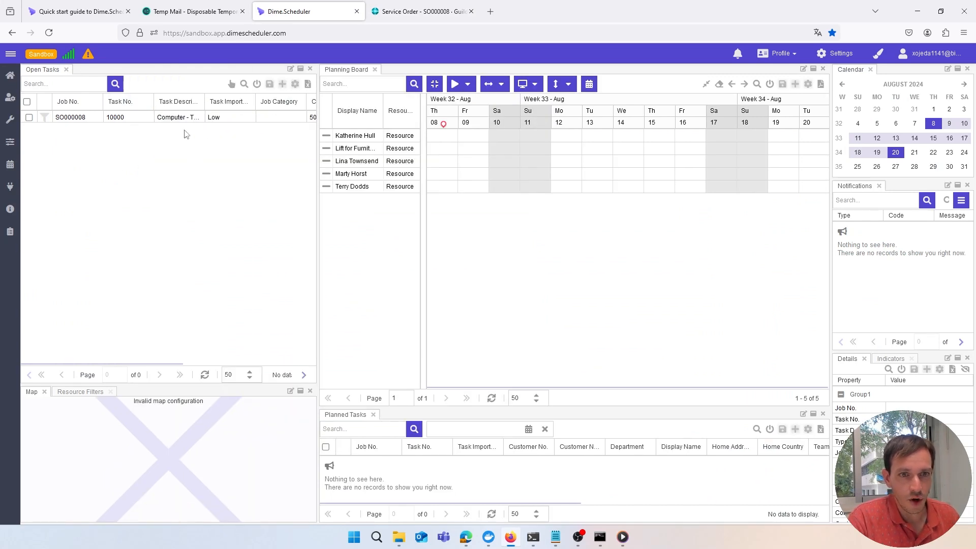
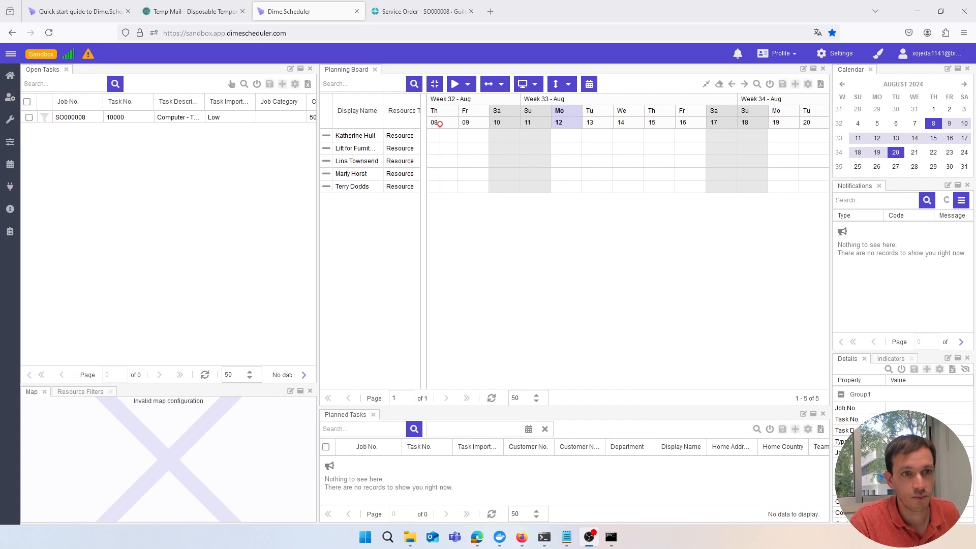
# Drop task SO000008 onto the third resource on Monday 12 August and open the new appointment's context menu
pyautogui.moveTo(96, 118); pyautogui.dragTo(558, 160)
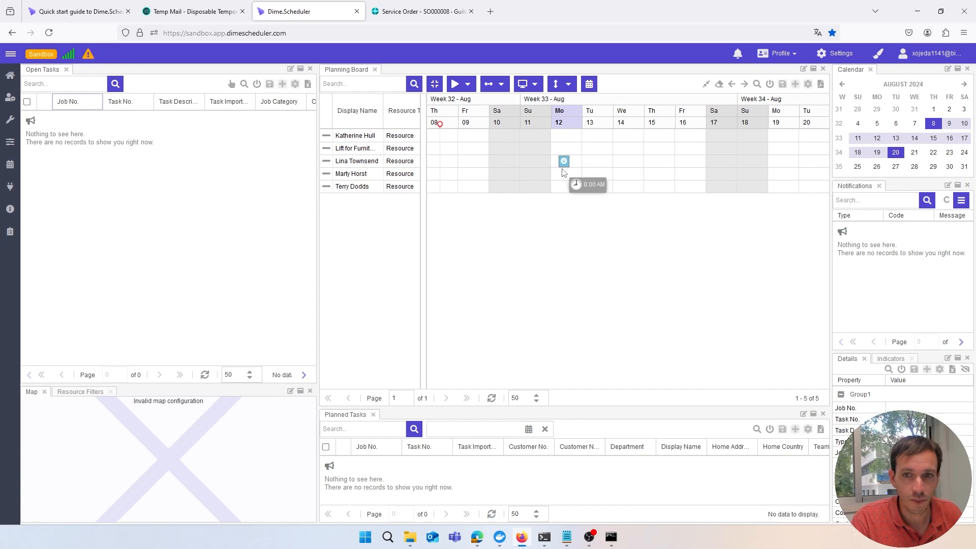
pyautogui.click(564, 162)
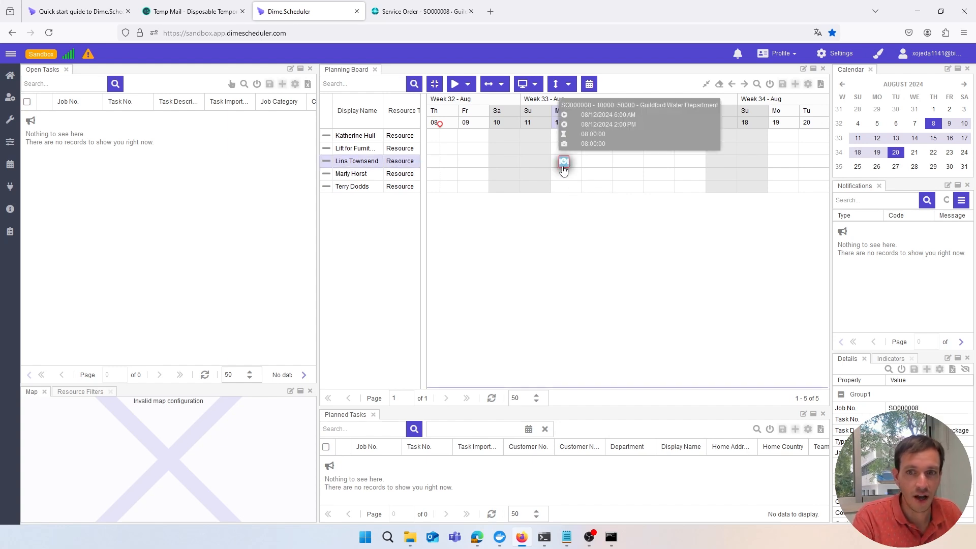
pyautogui.rightClick(563, 168)
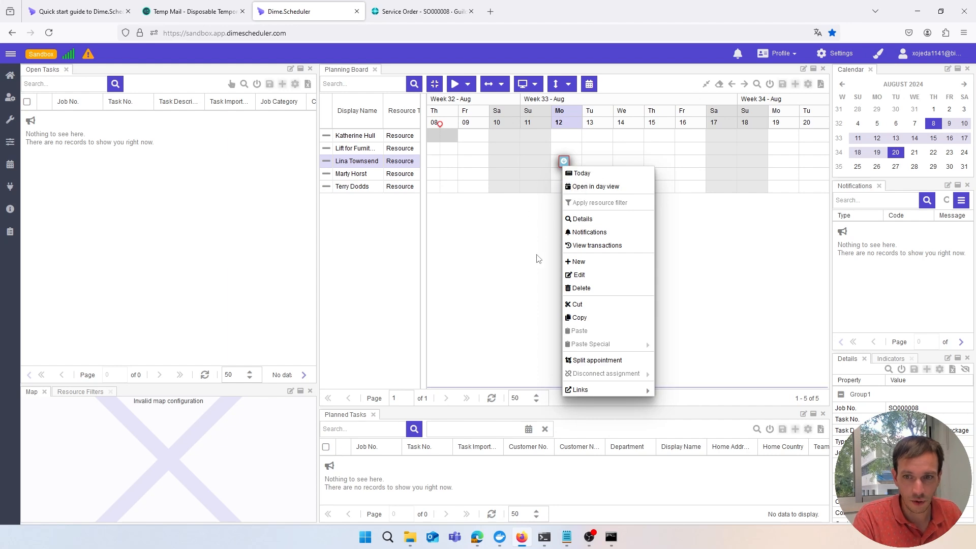
# Check the appointment's transactions, which show no connector and MBOC Not Provided, then go back to the board
pyautogui.click(588, 247)
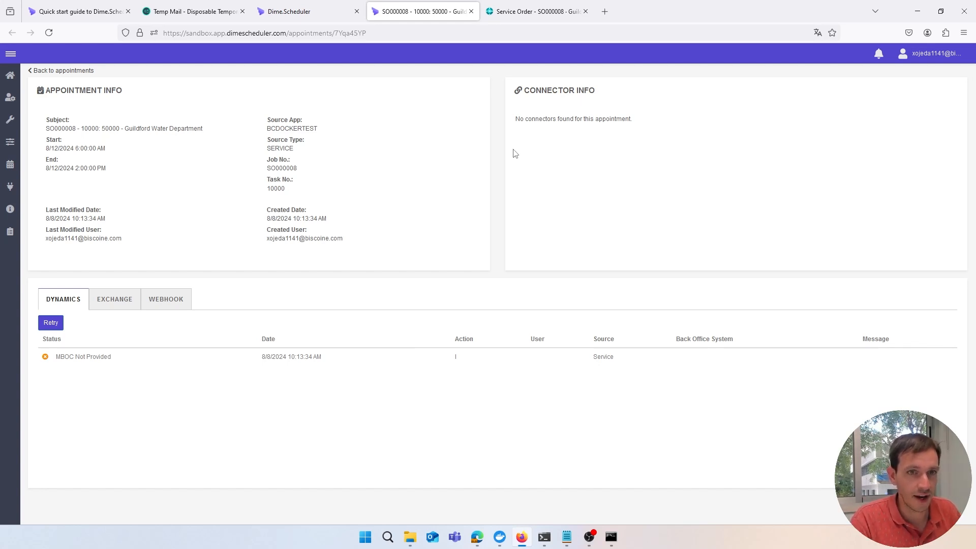
pyautogui.click(331, 17)
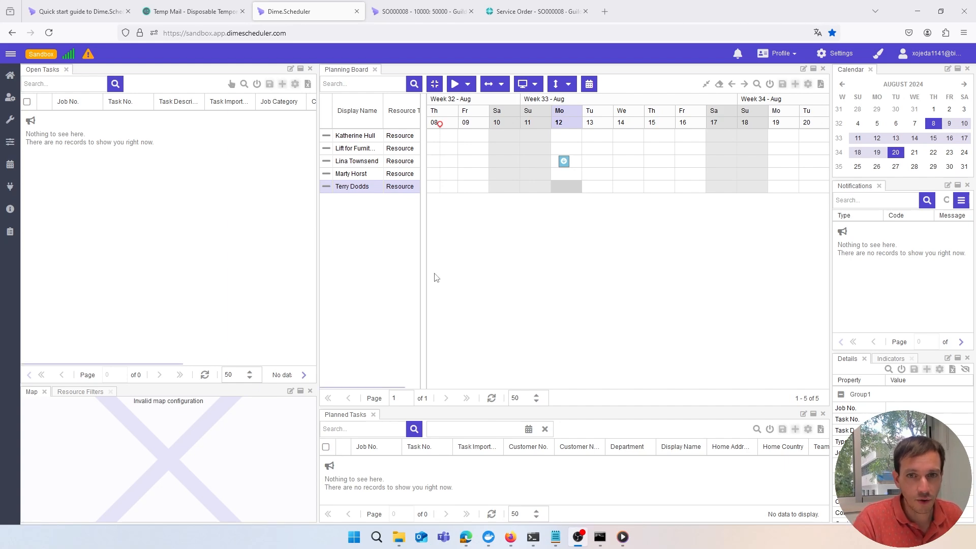
# Find Web Services in Business Central and open the Appointment page's SOAP URL
pyautogui.click(529, 17)
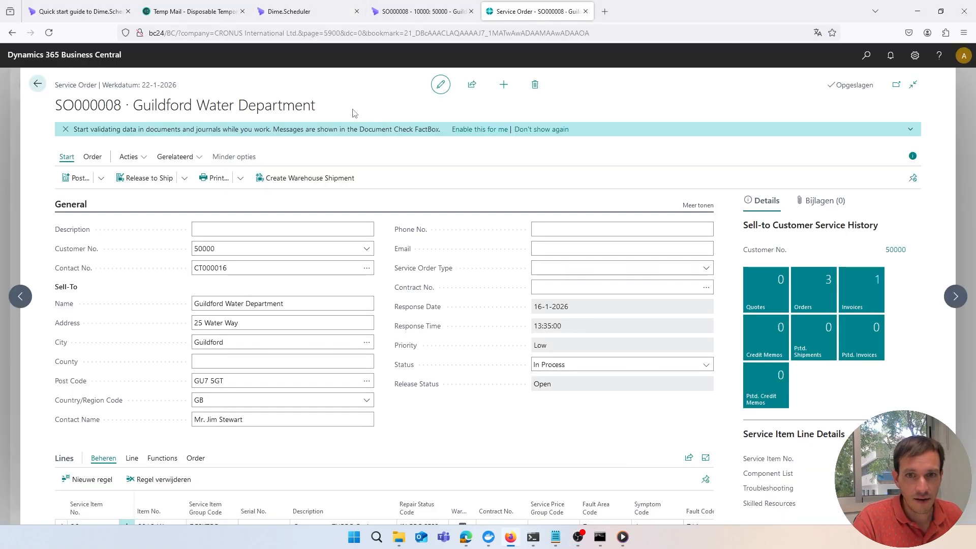
pyautogui.hotkey('alt', 'q')
pyautogui.write('web')
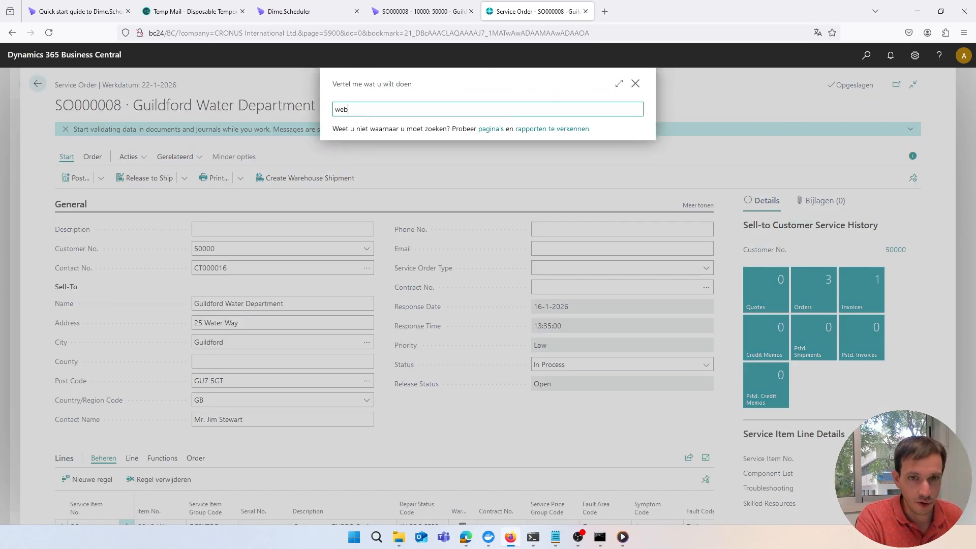
pyautogui.write(' services')
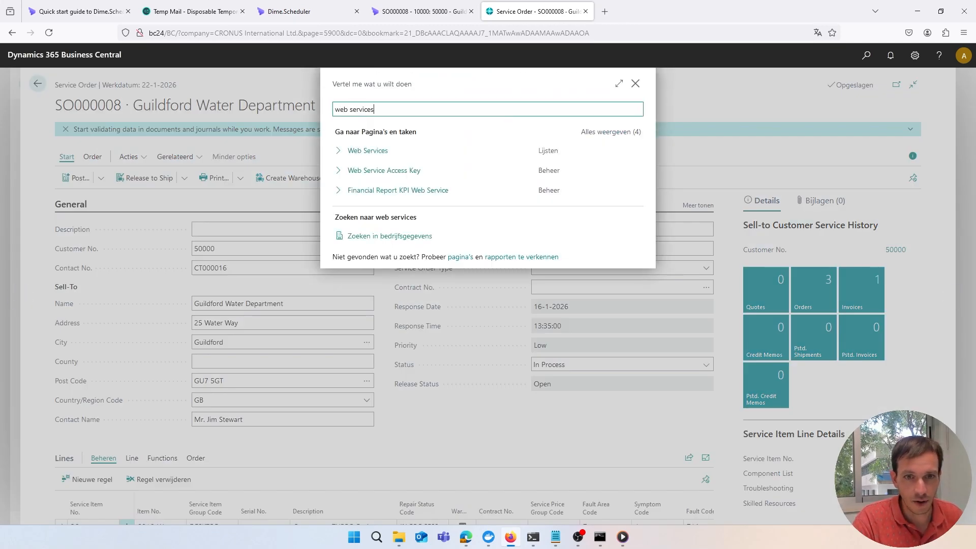
pyautogui.click(367, 149)
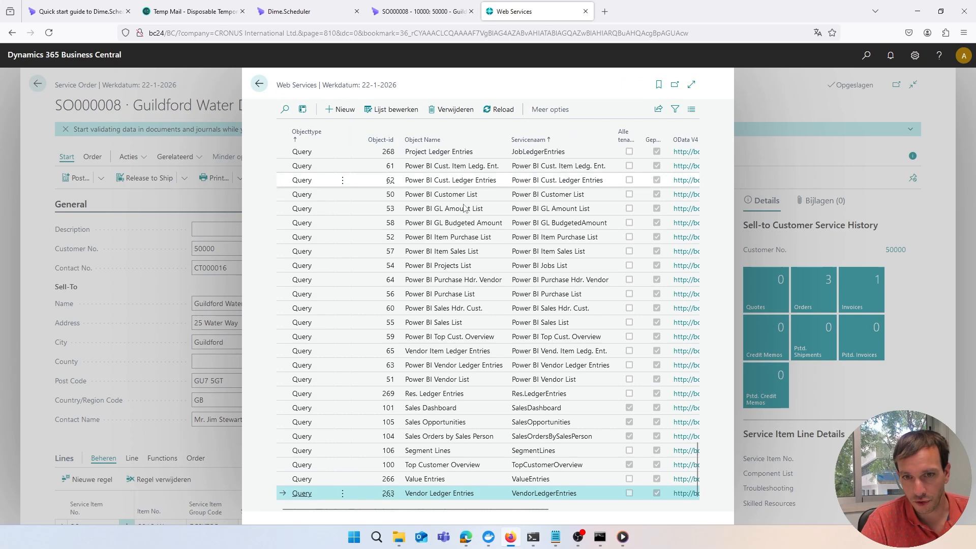
pyautogui.scroll(15, 483, 212)
pyautogui.scroll(2, 483, 212)
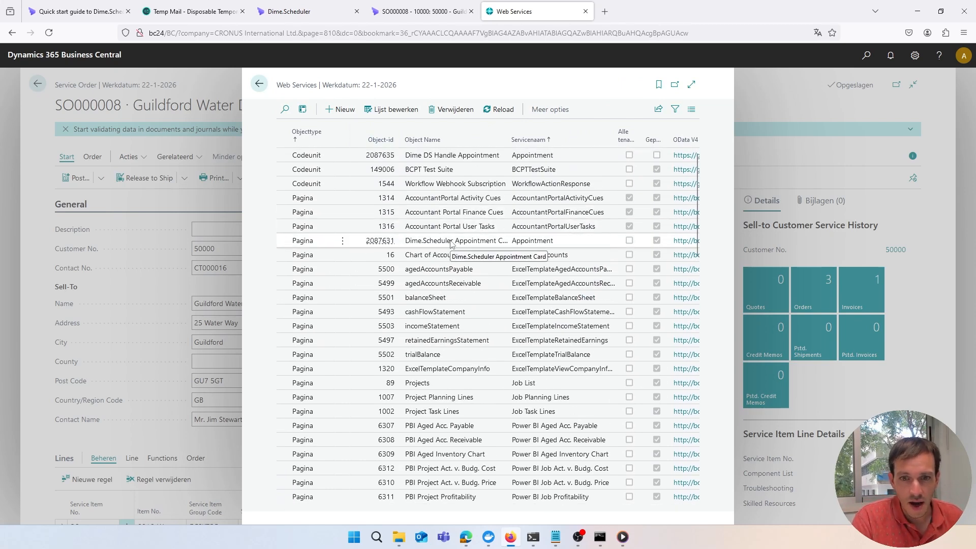
pyautogui.hscroll(5, 451, 244)
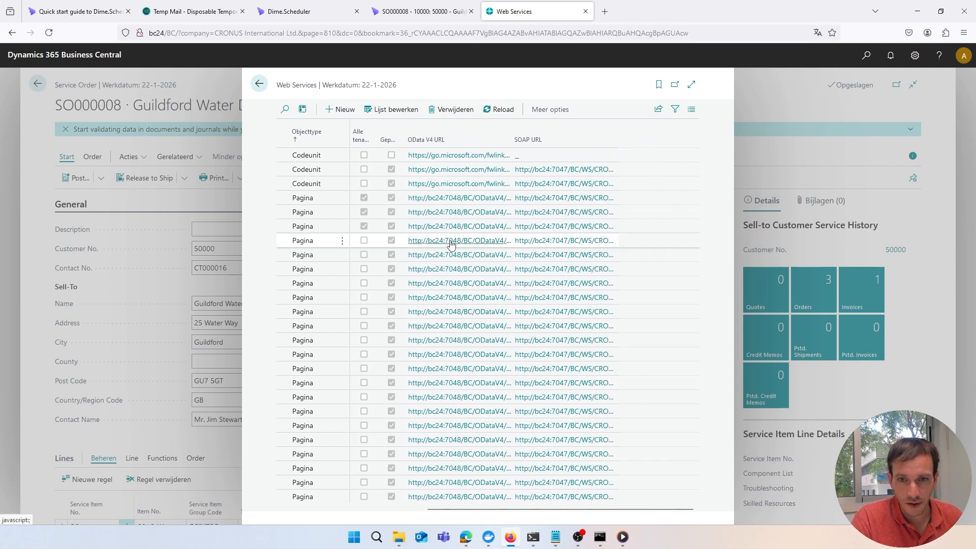
pyautogui.click(561, 245)
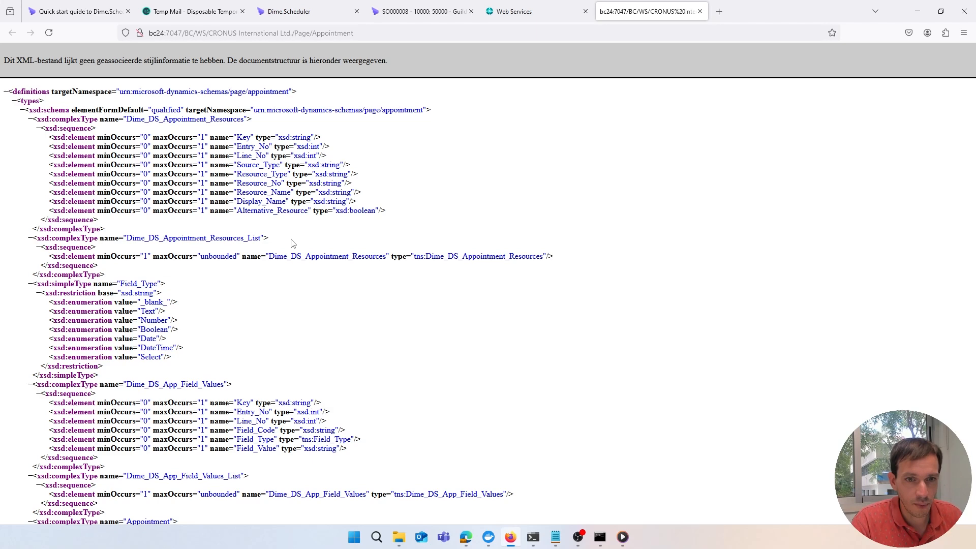
# Inspect the Appointment SOAP address and collapse its XML sequences, then view the guide's Step 5 slide
pyautogui.hotkey('ctrl', 'l')
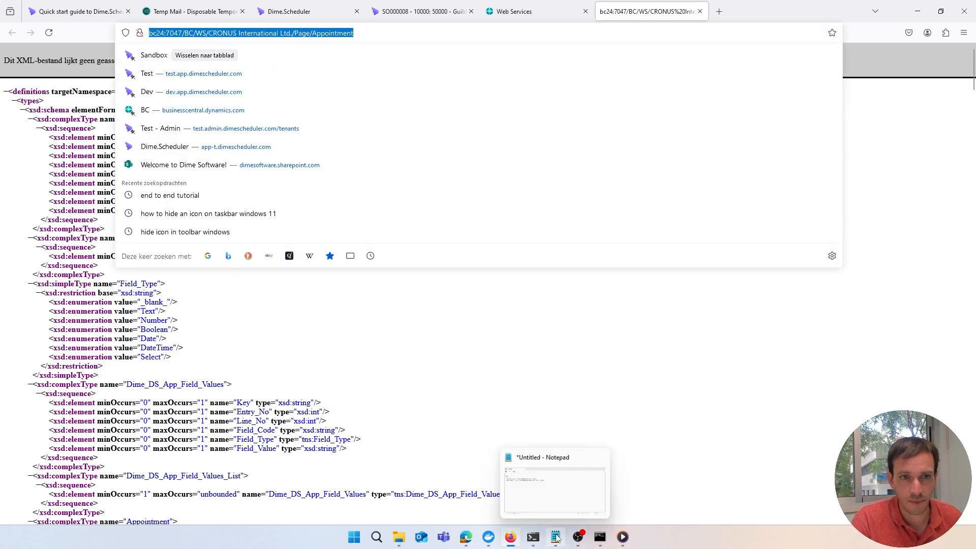
pyautogui.click(511, 395)
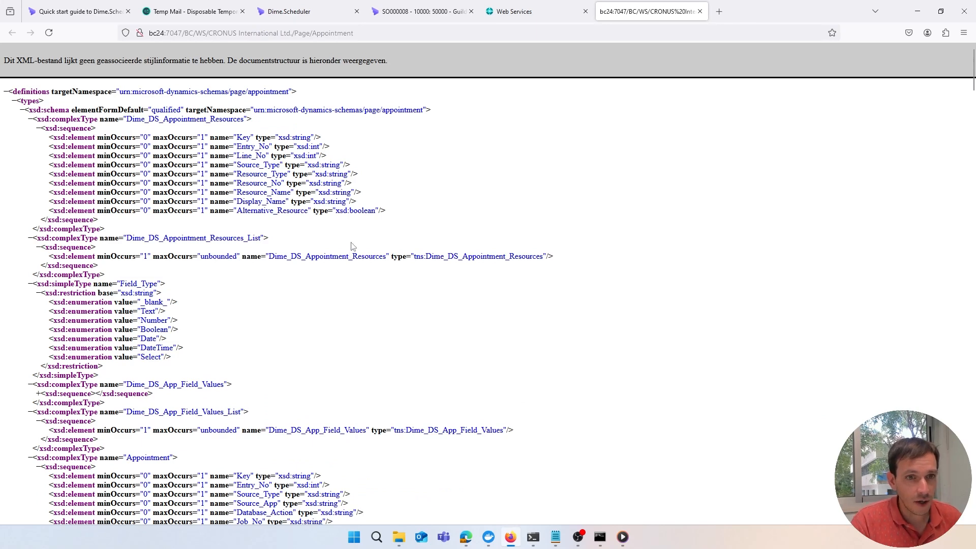
pyautogui.hotkey('ctrl', 'l')
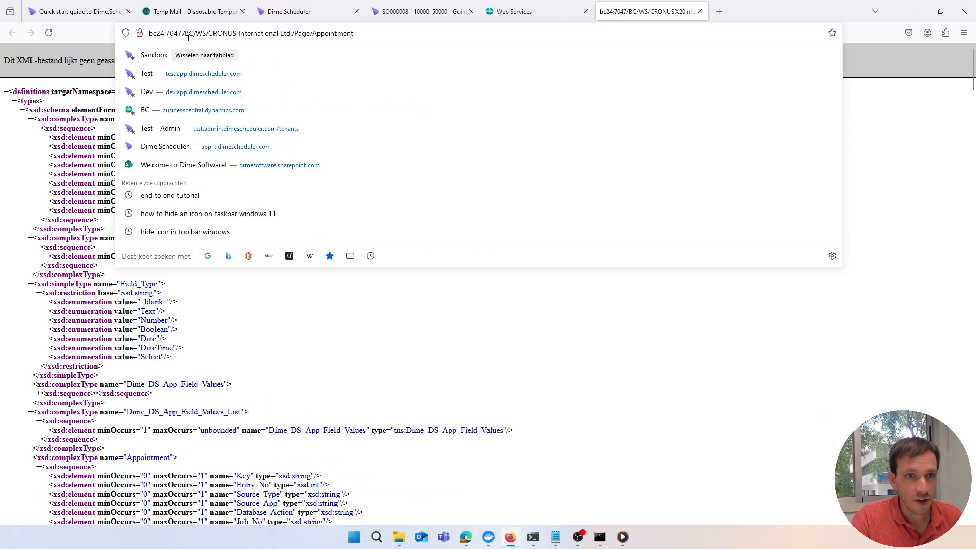
pyautogui.click(256, 345)
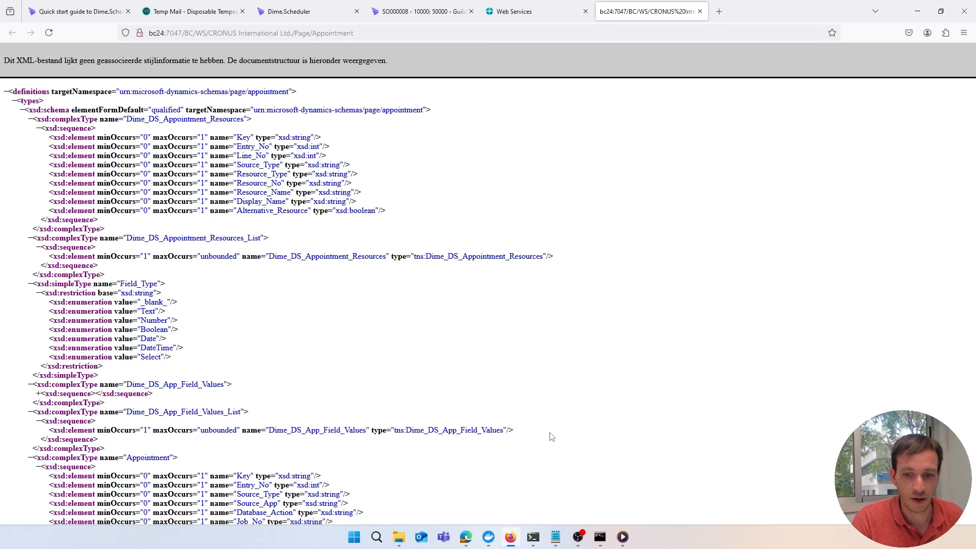
pyautogui.click(557, 538)
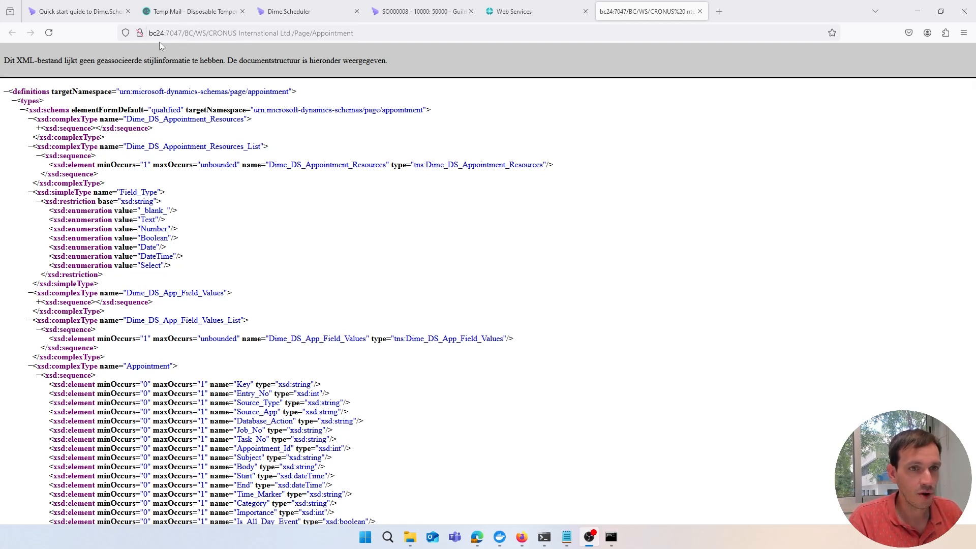
pyautogui.click(102, 11)
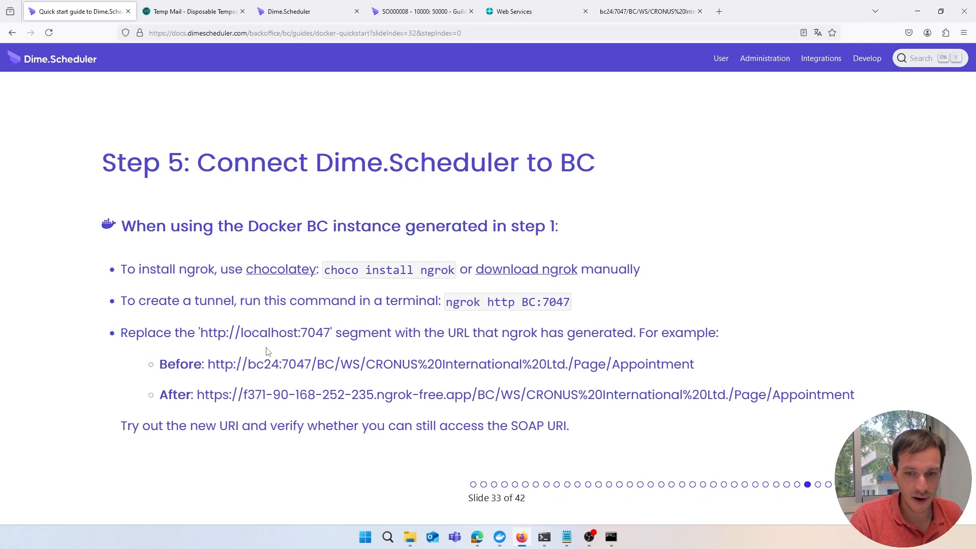
# Bring up Windows Terminal with the ngrok http command for BC24:7047 ready
pyautogui.click(544, 536)
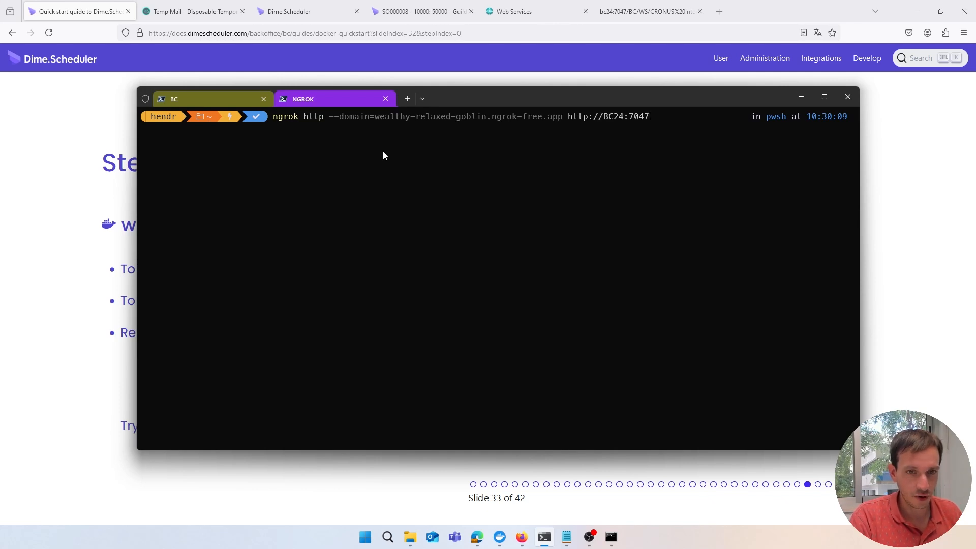
# Start the ngrok tunnel to BC24:7047 and copy its forwarding URL
pyautogui.press('Return')
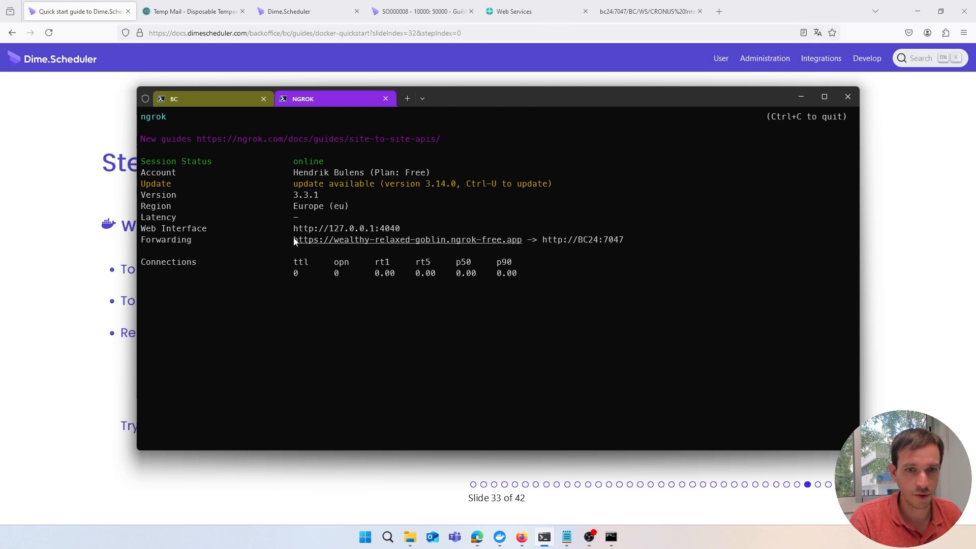
pyautogui.moveTo(291, 241); pyautogui.dragTo(520, 242)
pyautogui.click(526, 296)
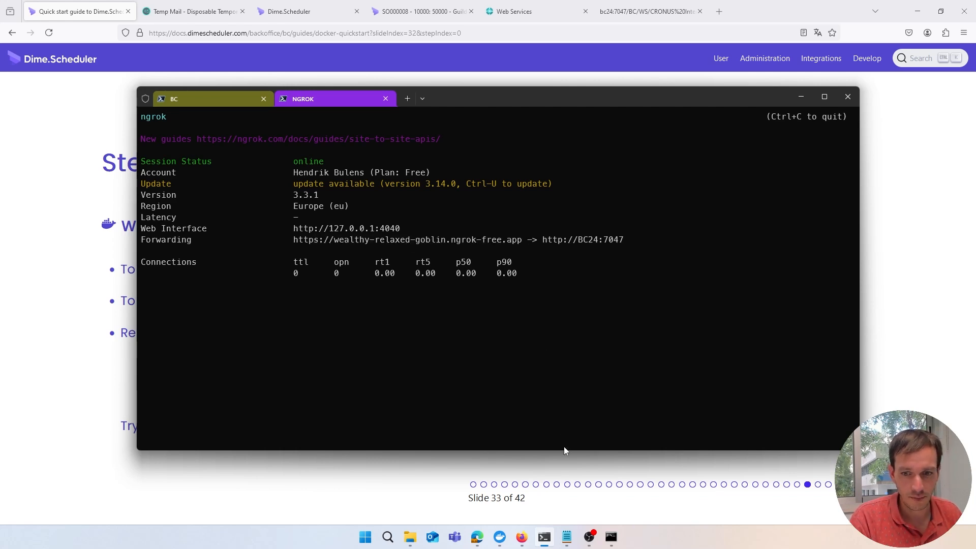
# Paste the forwarding URL into Notepad on its own line below the BC SOAP address
pyautogui.click(567, 537)
pyautogui.press('Return')
pyautogui.write('https://wealthy-relaxed-goblin.ngrok-free.app')
pyautogui.click(187, 250)
pyautogui.press('BackSpace')
pyautogui.moveTo(250, 241); pyautogui.dragTo(212, 242)
# Append the BC /BC/WS/CRONUS%20International%20Ltd./Page/Appointment path to the ngrok domain, then return to Dime.Scheduler
pyautogui.click(297, 250)
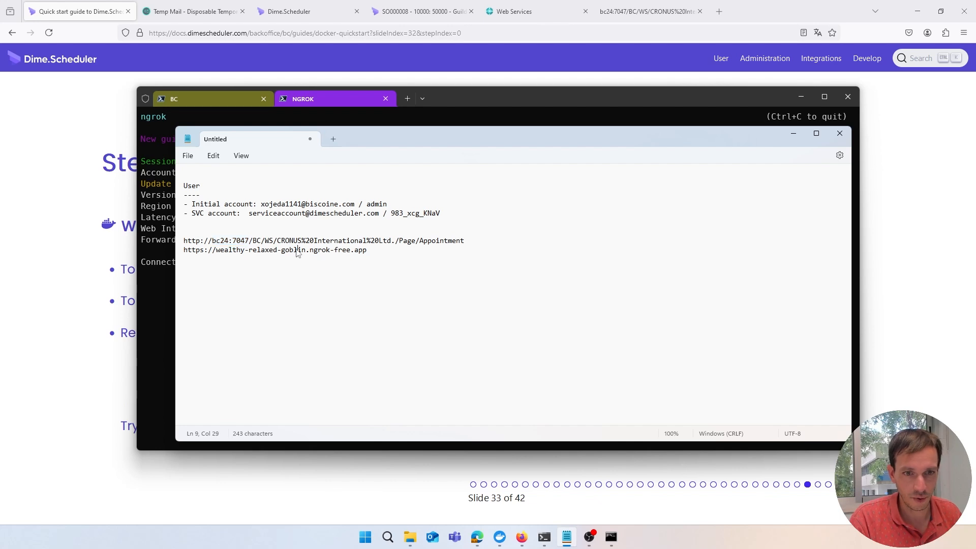
pyautogui.moveTo(249, 242); pyautogui.dragTo(468, 242)
pyautogui.hotkey('ctrl', 'c')
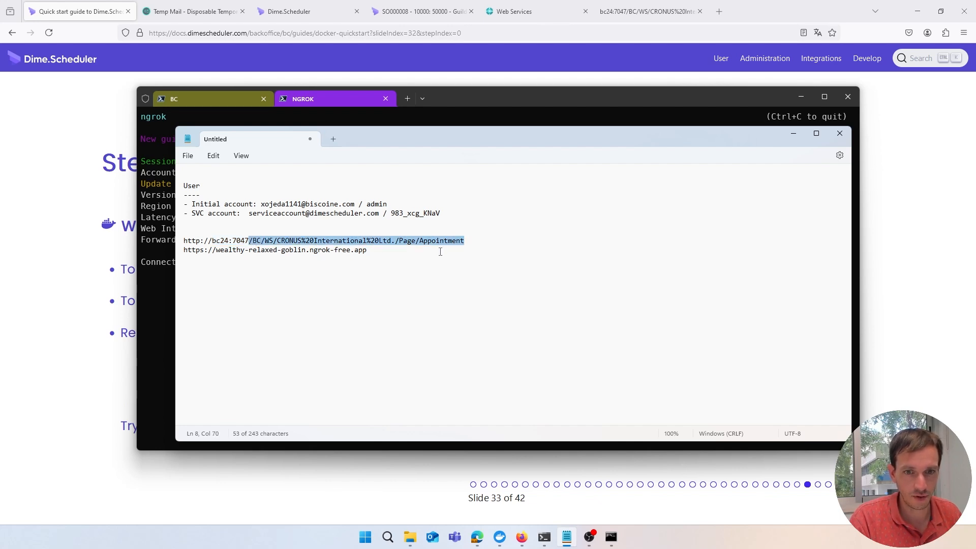
pyautogui.click(440, 251)
pyautogui.hotkey('ctrl', 'v')
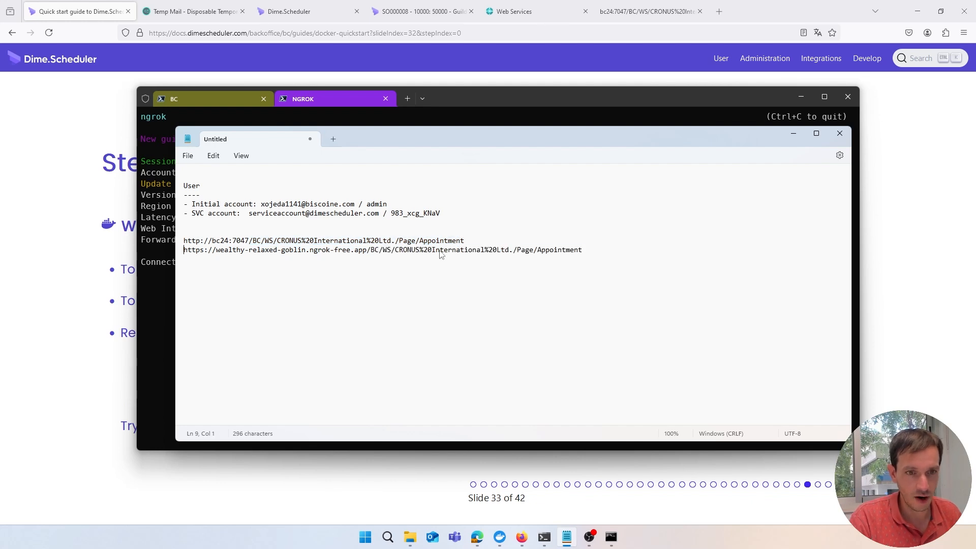
pyautogui.tripleClick(441, 252)
pyautogui.press('Home')
pyautogui.press('Return')
pyautogui.hotkey('shift', 'End')
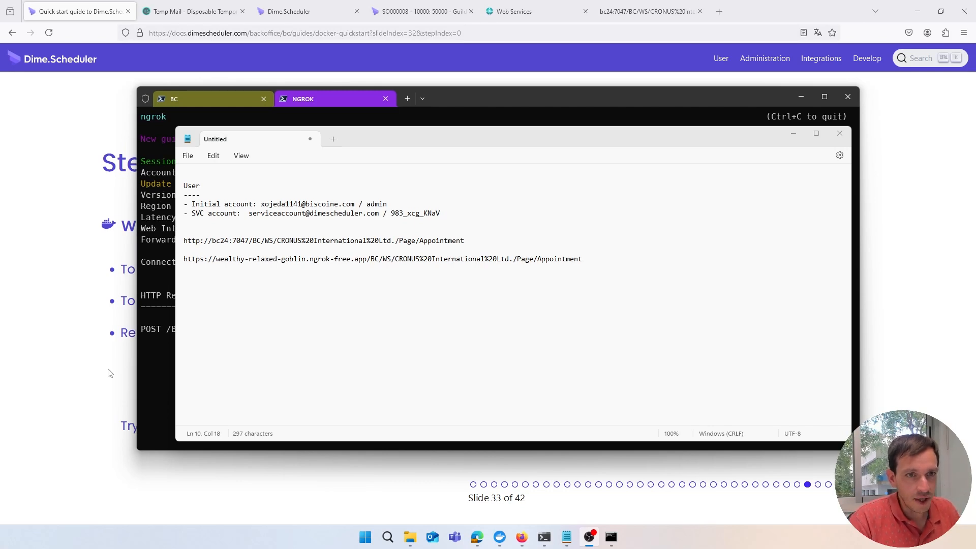
pyautogui.click(289, 11)
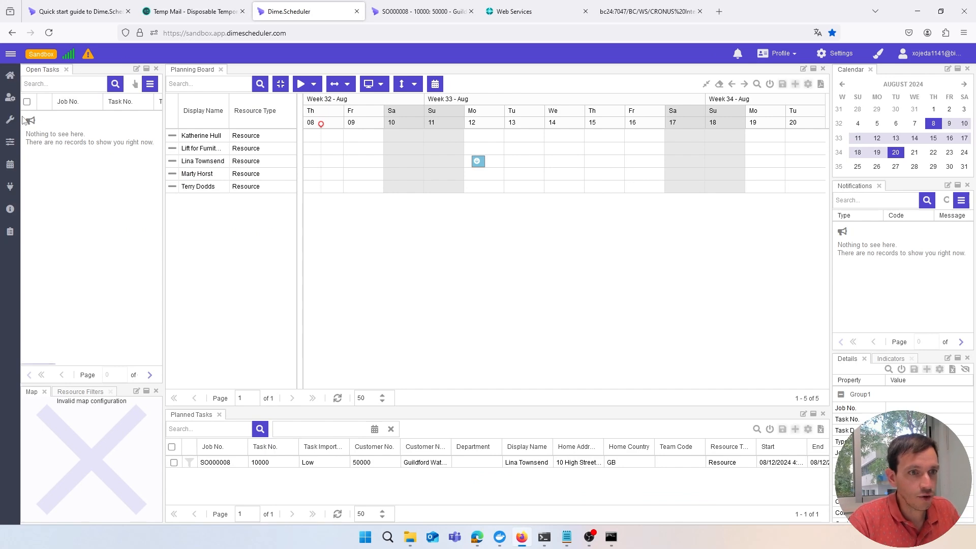
# On the Connectors page, add a connector named BC Docker Local with description Local BC
pyautogui.moveTo(10, 119)
pyautogui.click(55, 158)
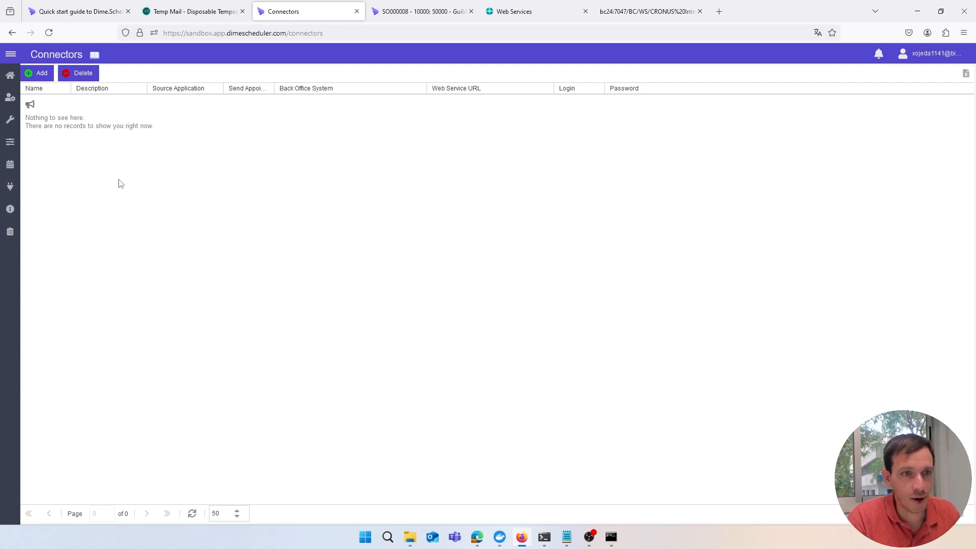
pyautogui.click(39, 74)
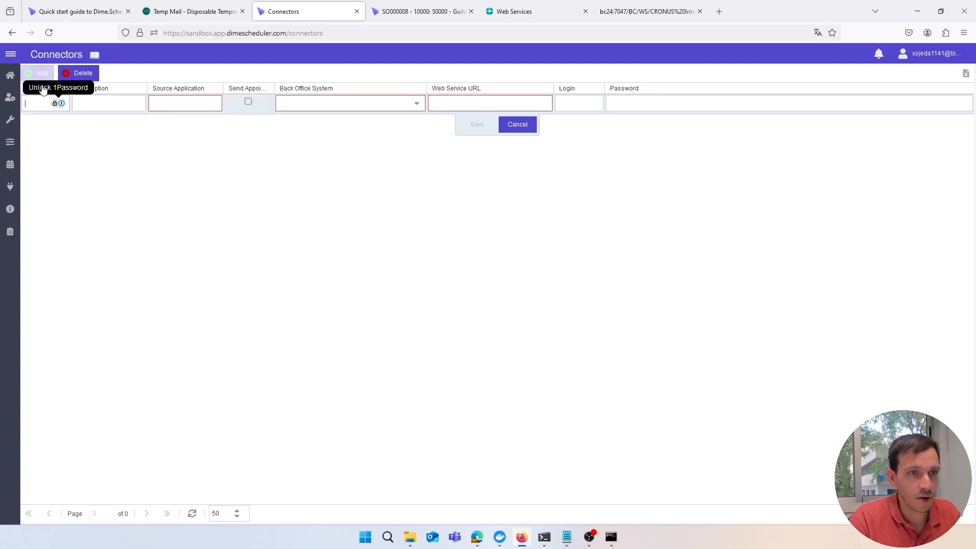
pyautogui.write('BC ')
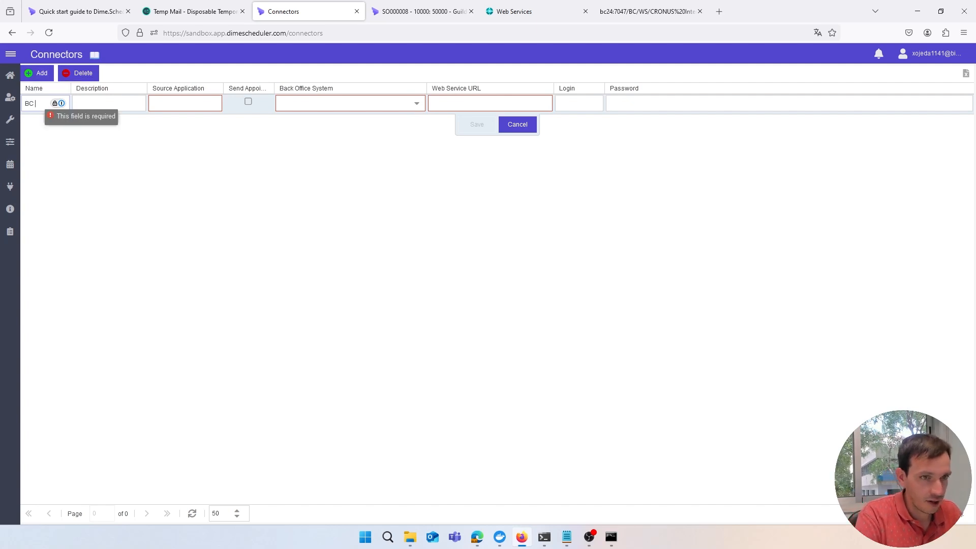
pyautogui.write('Docker Local')
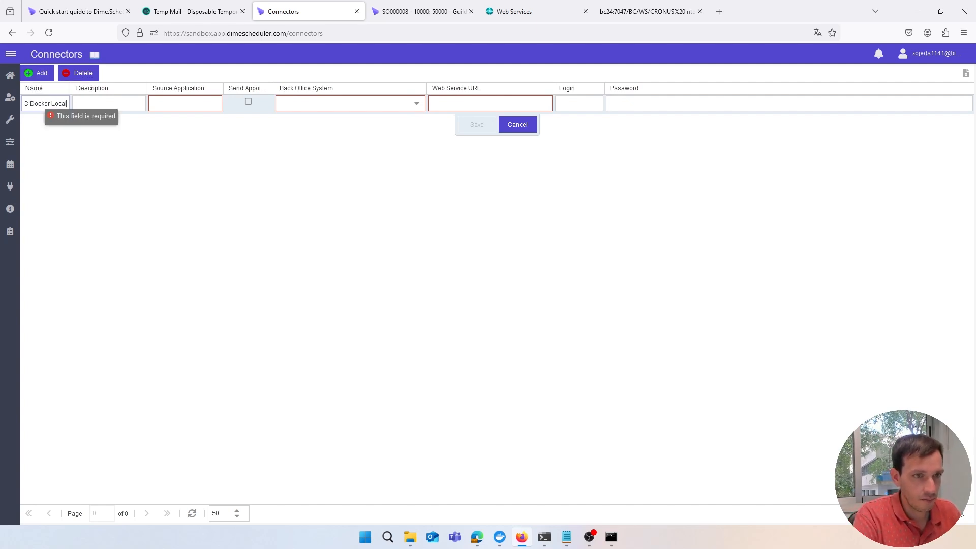
pyautogui.write('Local BC')
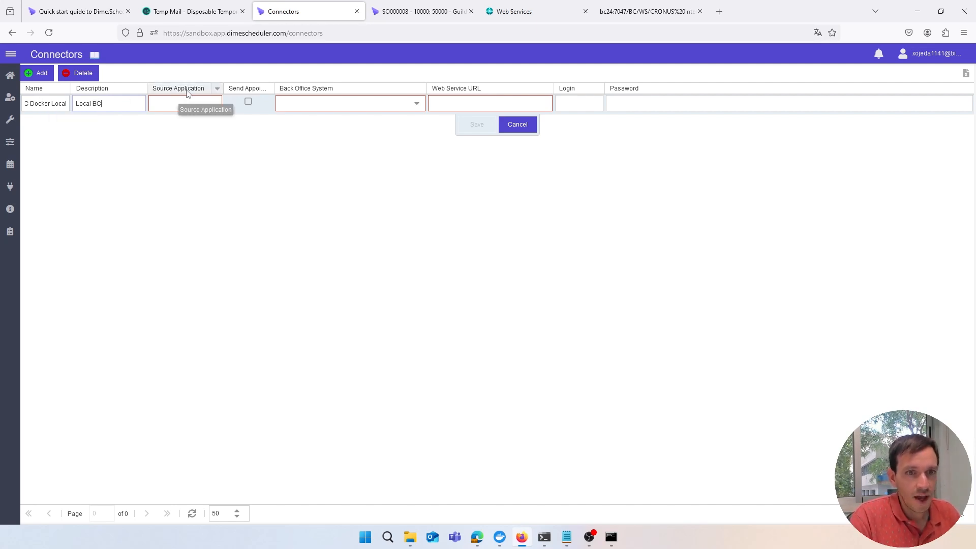
# Copy the Source App BCDOCKERTEST from BC's FastTrack Wizard into the connector's Source Application
pyautogui.click(505, 13)
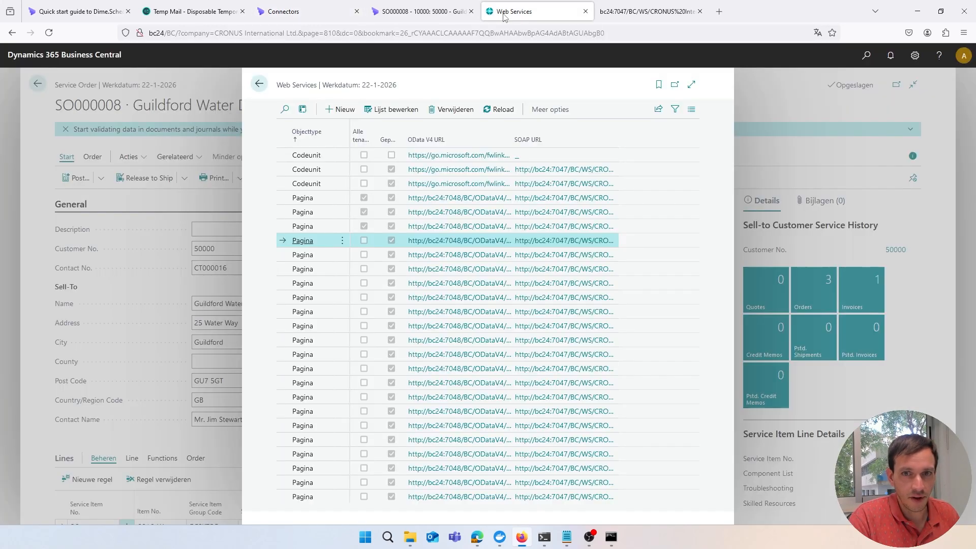
pyautogui.hotkey('alt', 'q')
pyautogui.write('fasttrac')
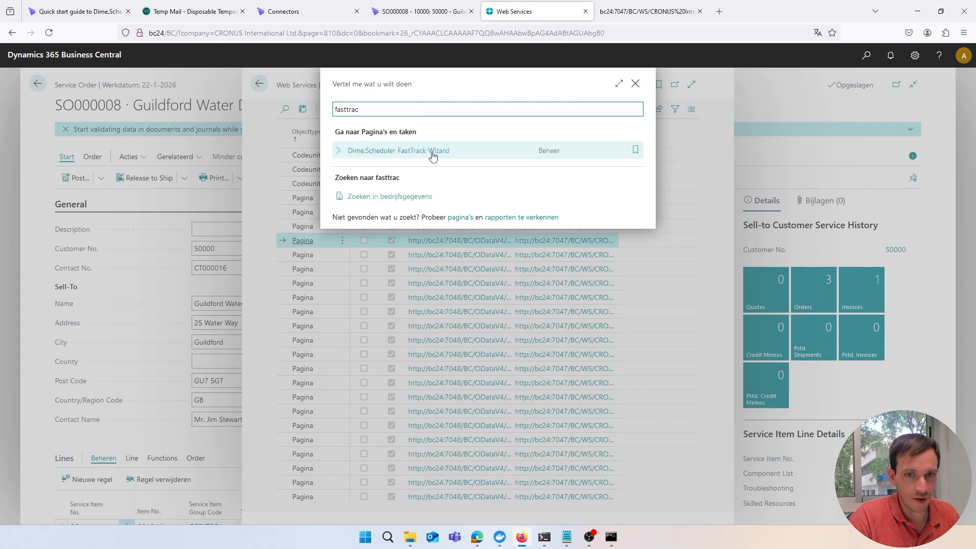
pyautogui.click(436, 152)
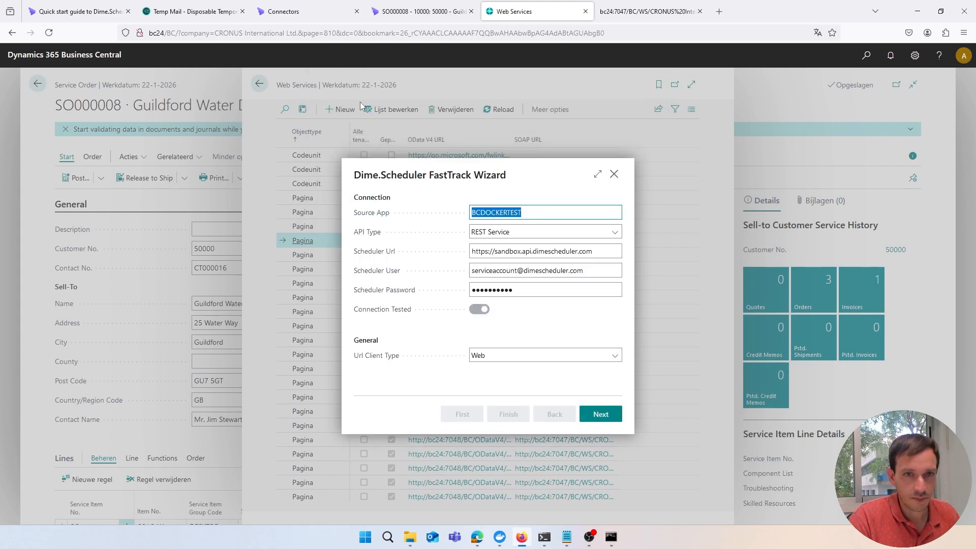
pyautogui.click(310, 15)
pyautogui.click(200, 107)
pyautogui.write('BCDOCKERTEST')
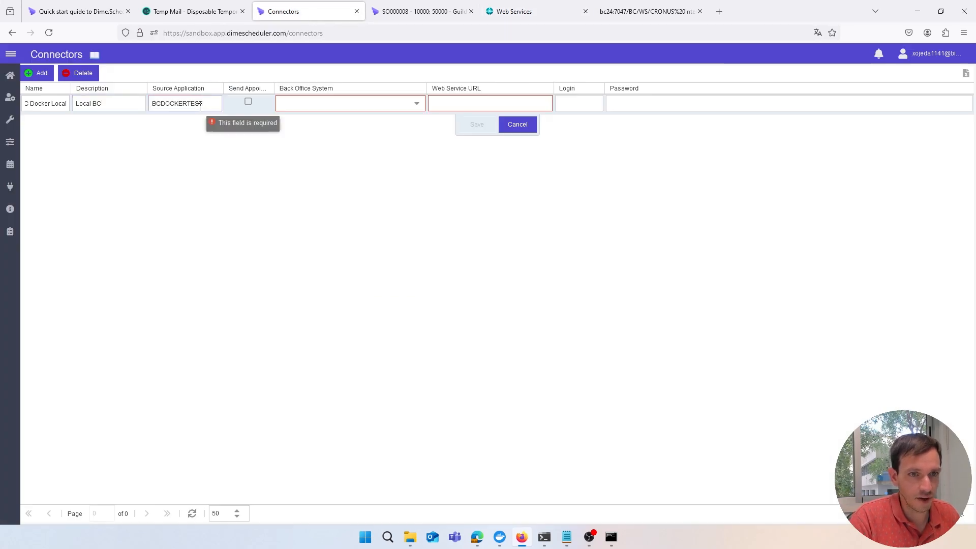
# Tick Send Appointments, choose Dynamics 365 Business Central as back office system, and bring up the URL notes
pyautogui.click(249, 103)
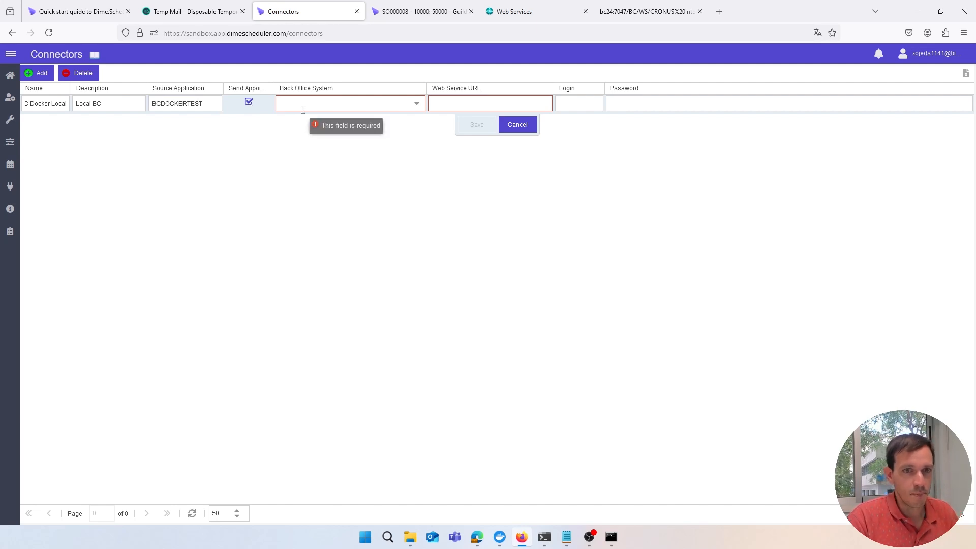
pyautogui.click(417, 104)
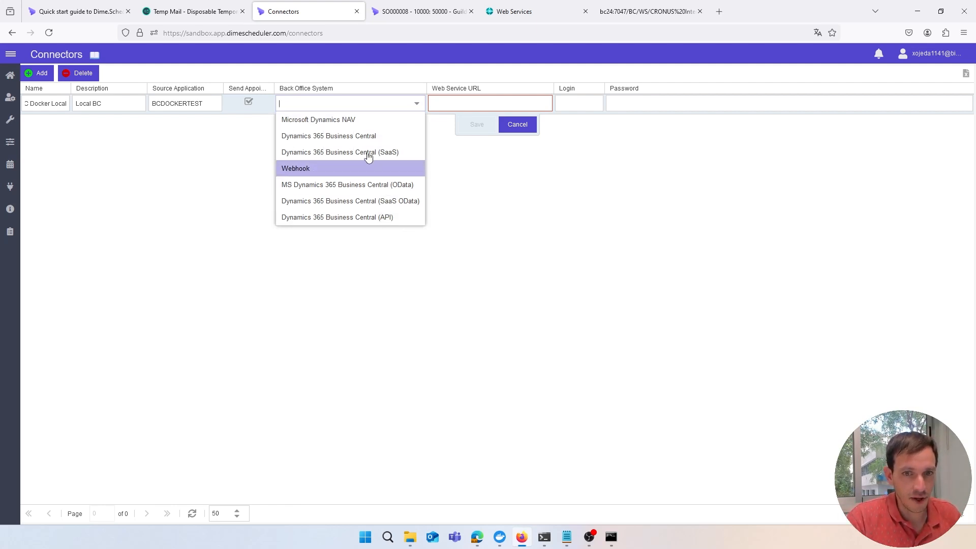
pyautogui.click(394, 136)
pyautogui.click(478, 100)
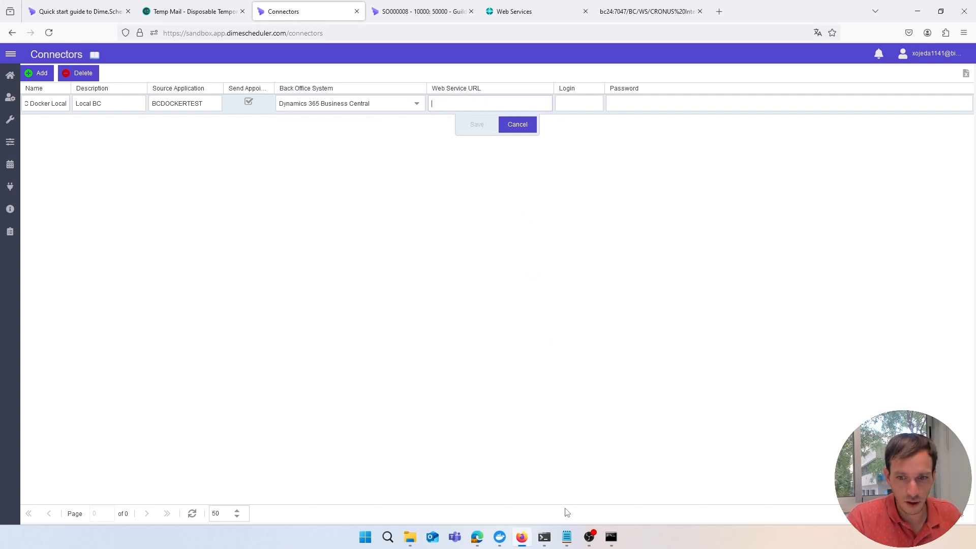
pyautogui.click(566, 538)
pyautogui.press('Home')
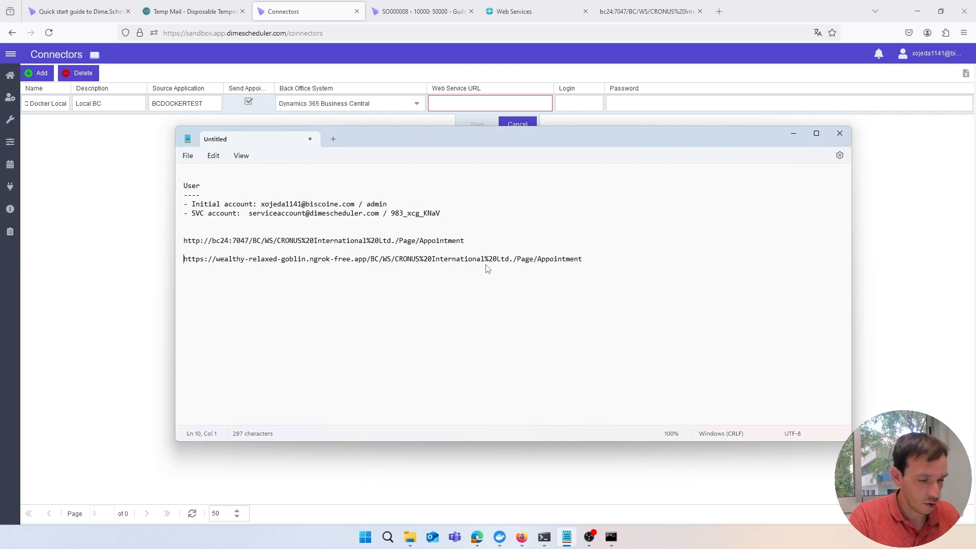
# Paste the ngrok Appointment web service URL from Notepad into the connector's Web Service URL field
pyautogui.hotkey('shift', 'End')
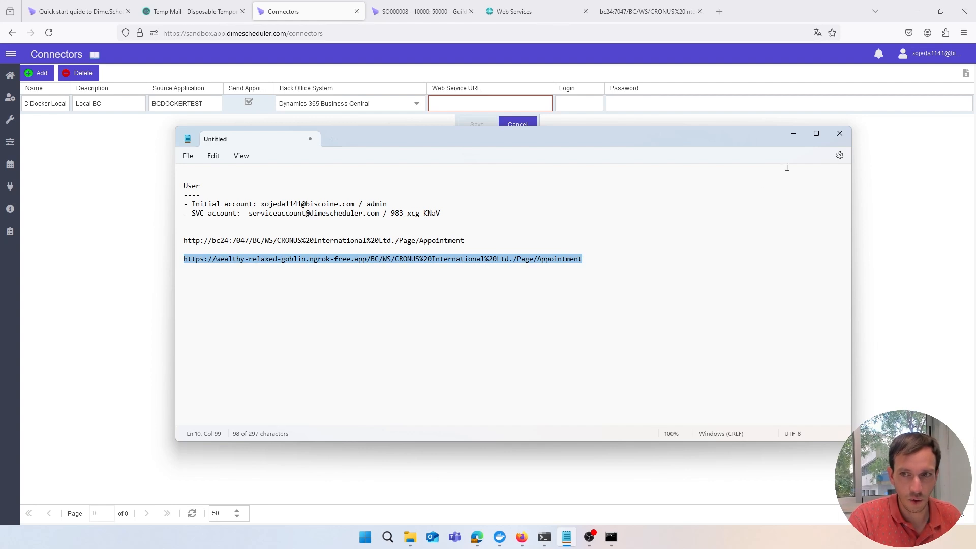
pyautogui.click(492, 104)
pyautogui.hotkey('ctrl', 'v')
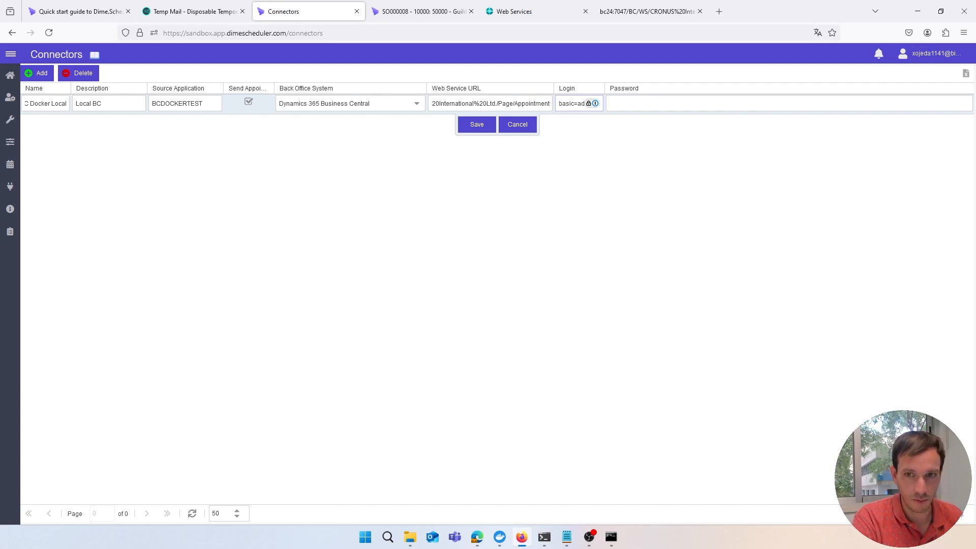
# Enter the connector password, save the BC Docker Local connector, and go back to the planning board
pyautogui.press('Tab')
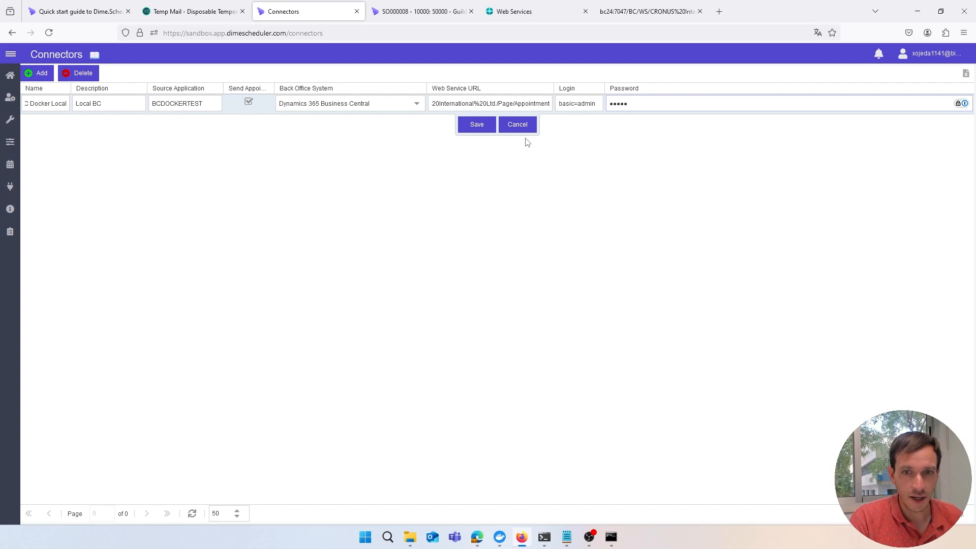
pyautogui.click(478, 129)
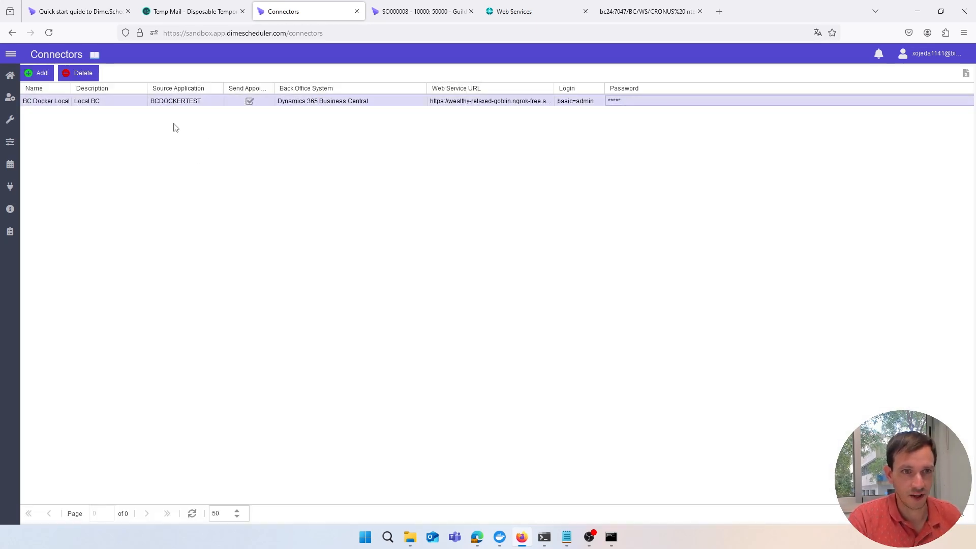
pyautogui.click(17, 82)
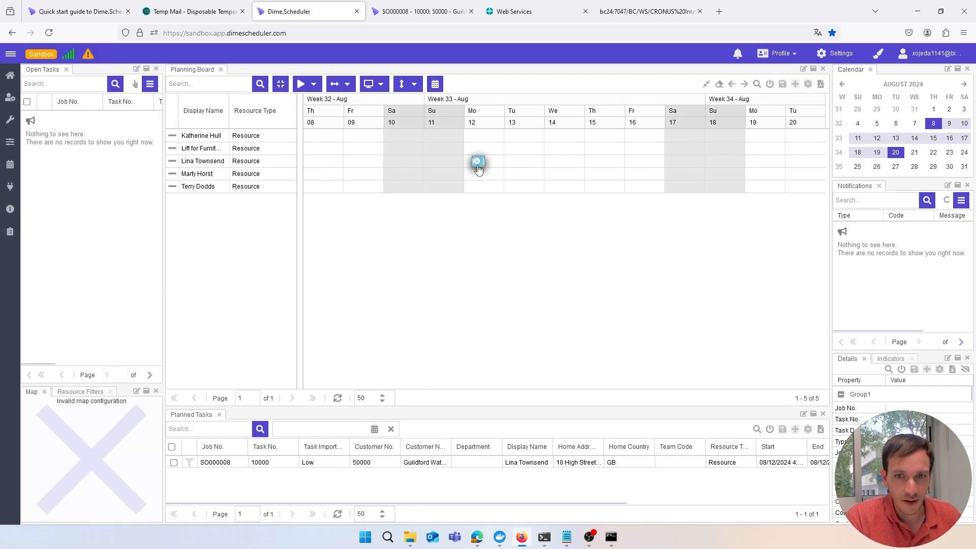
# Review the SO000008 appointment's sync transactions showing MBOC Not Provided, then return to the planning board
pyautogui.rightClick(478, 166)
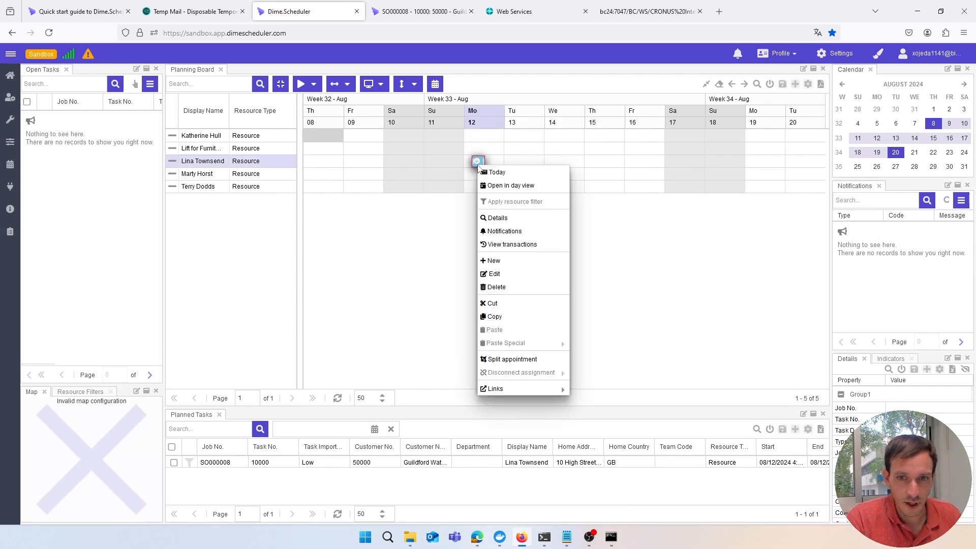
pyautogui.click(505, 245)
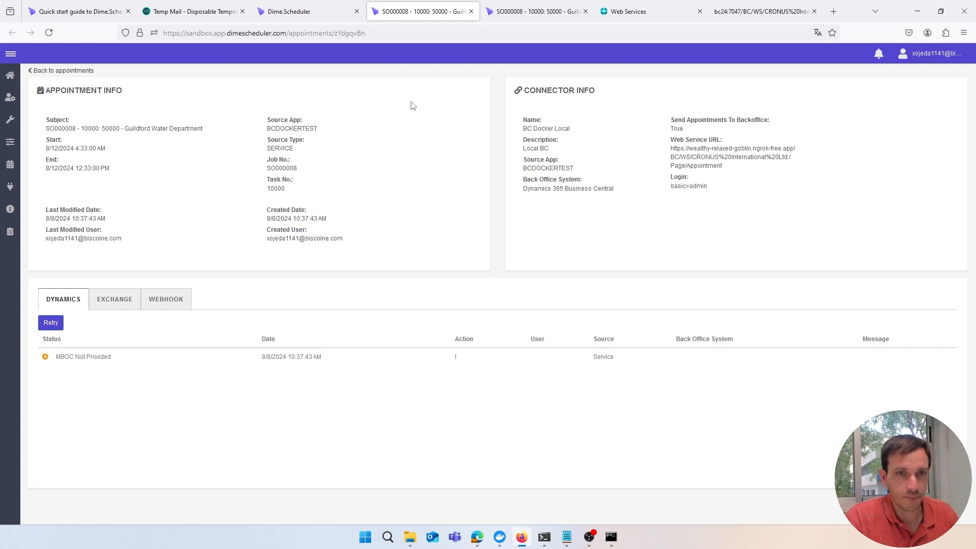
pyautogui.click(326, 18)
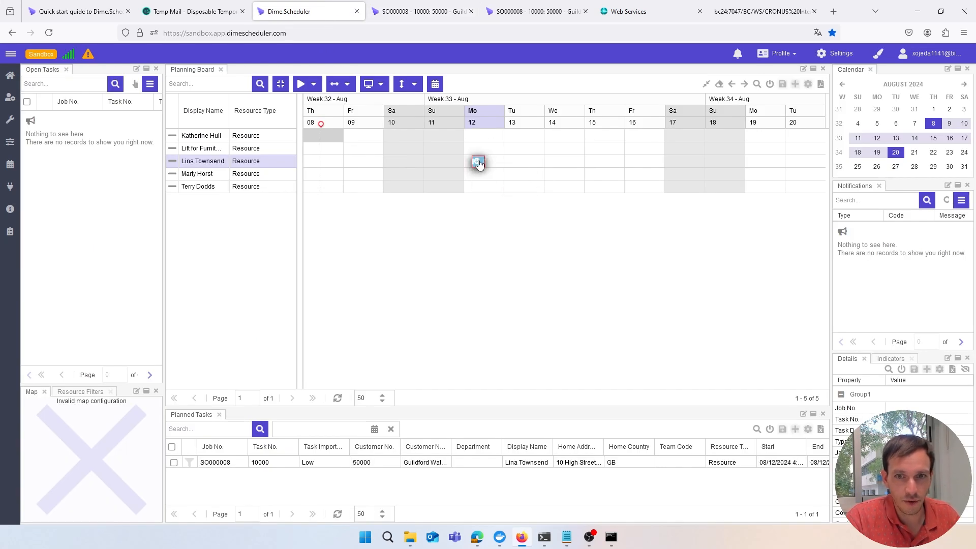
# Move the appointment from Monday 12 to Tuesday 13 and confirm its sync transaction shows Success
pyautogui.moveTo(478, 163); pyautogui.dragTo(521, 163)
pyautogui.click(422, 12)
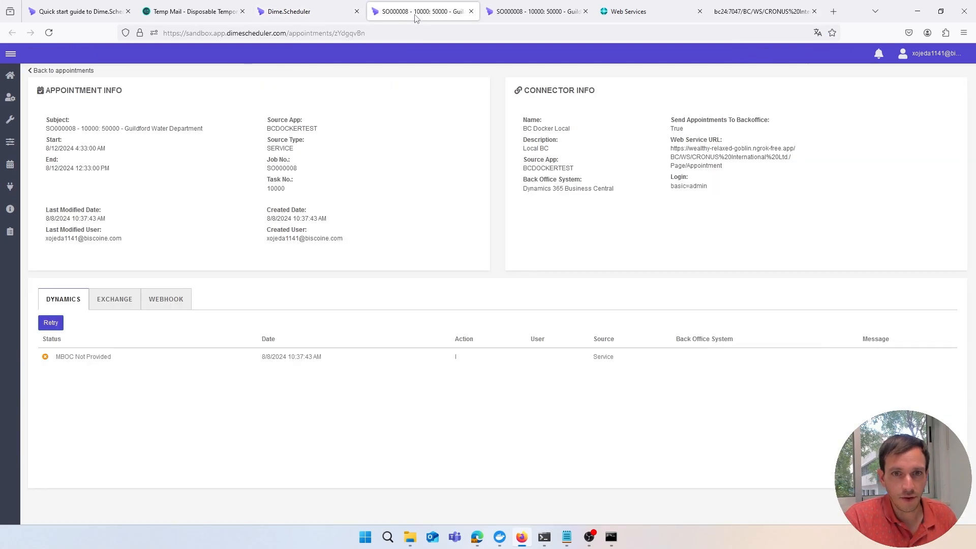
pyautogui.press('F5')
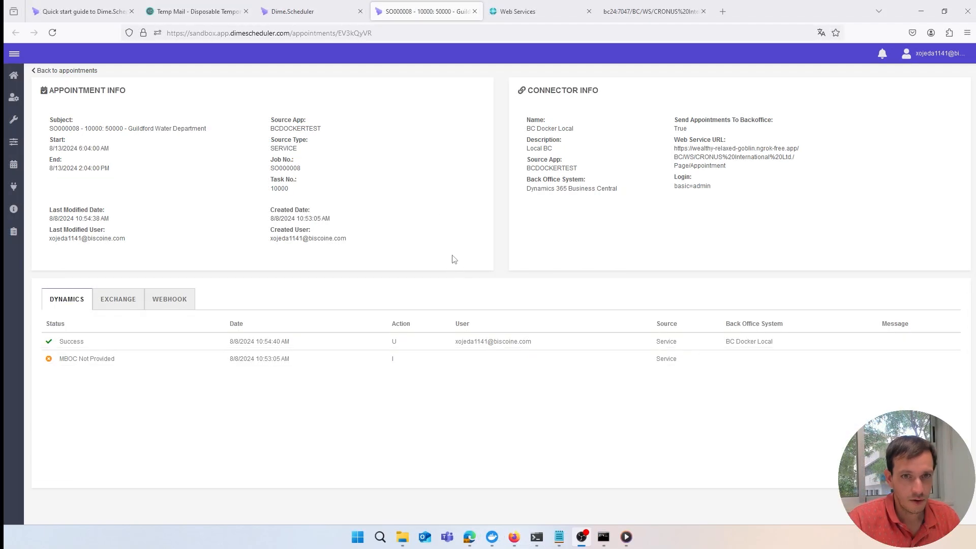
pyautogui.click(305, 12)
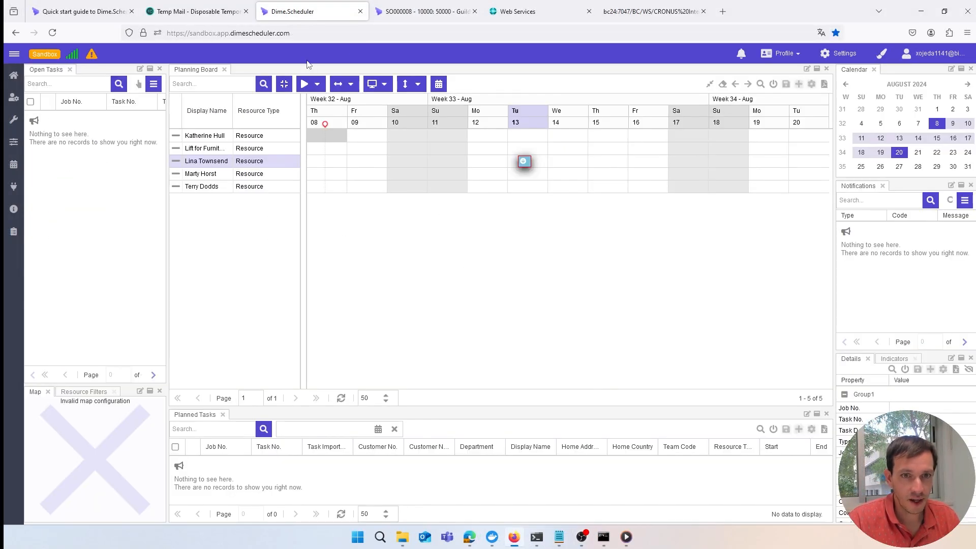
# Open the moved appointment's linked service order in Business Central
pyautogui.rightClick(523, 163)
pyautogui.moveTo(543, 390)
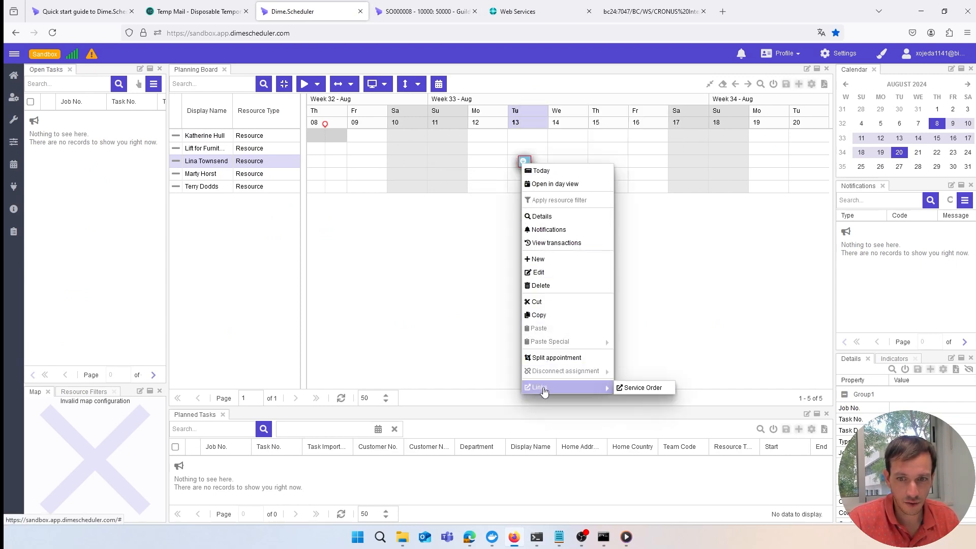
pyautogui.click(642, 388)
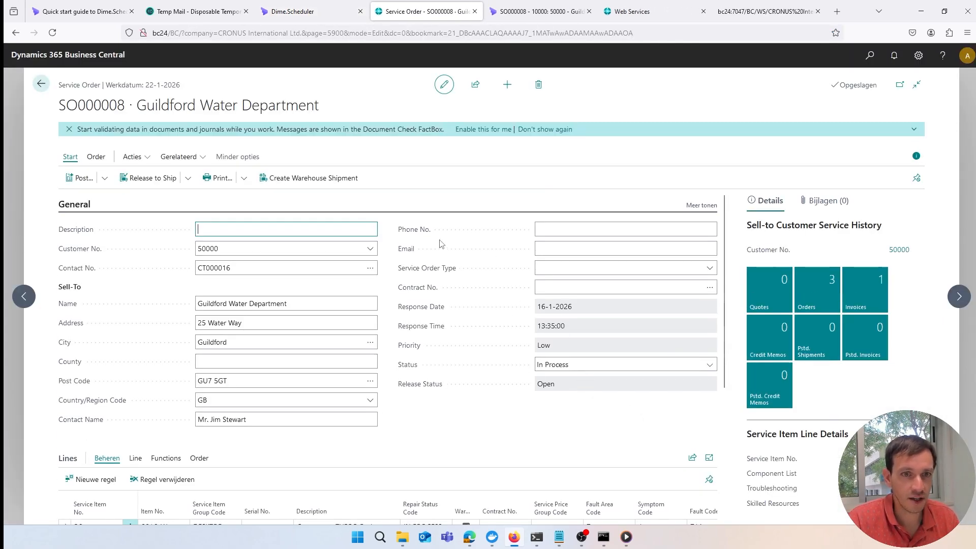
# Check the service line's resource allocation shows LINA on 13-8-2024, then return to the quick start guide
pyautogui.scroll(-2, 337, 257)
pyautogui.click(135, 355)
pyautogui.click(122, 376)
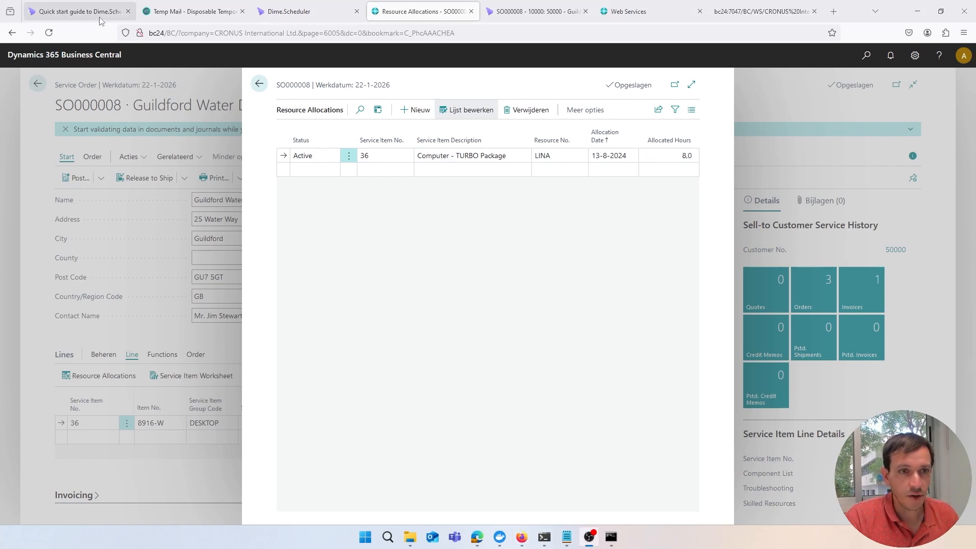
pyautogui.click(81, 11)
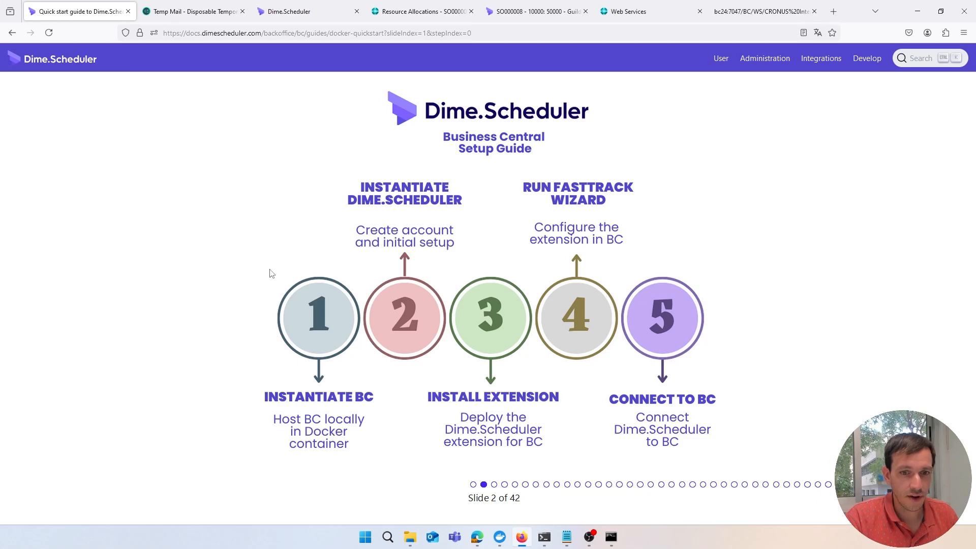